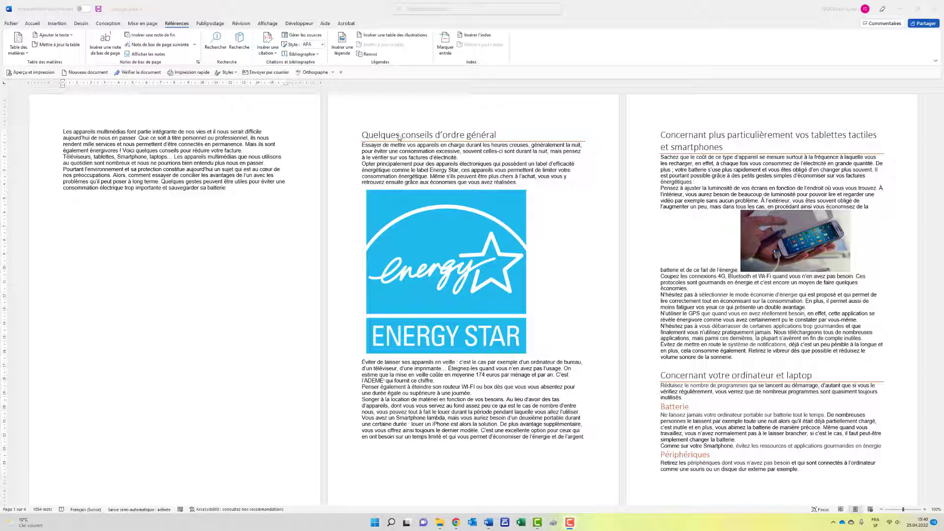
Step: Check the heading styles of the Batterie, Périphériques and Quelques conseils titles, then put the cursor at the document start
click(410, 142)
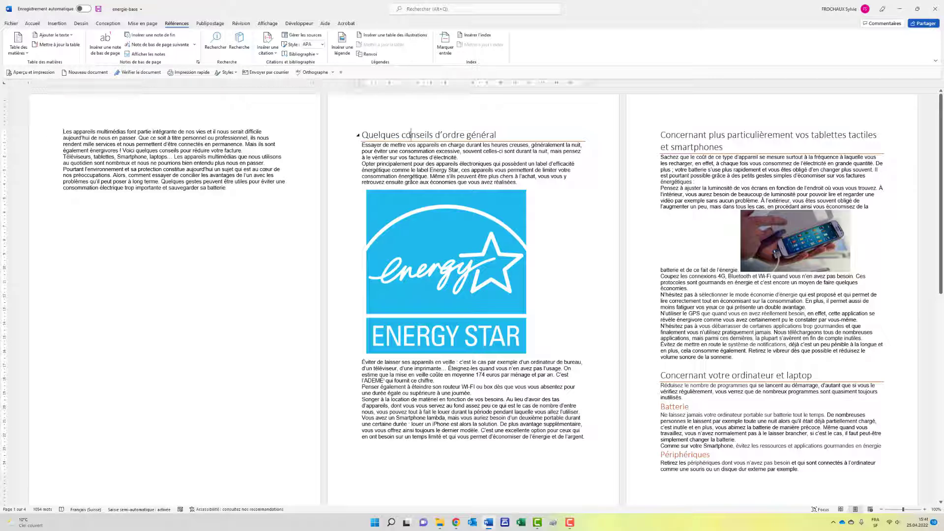
click(33, 23)
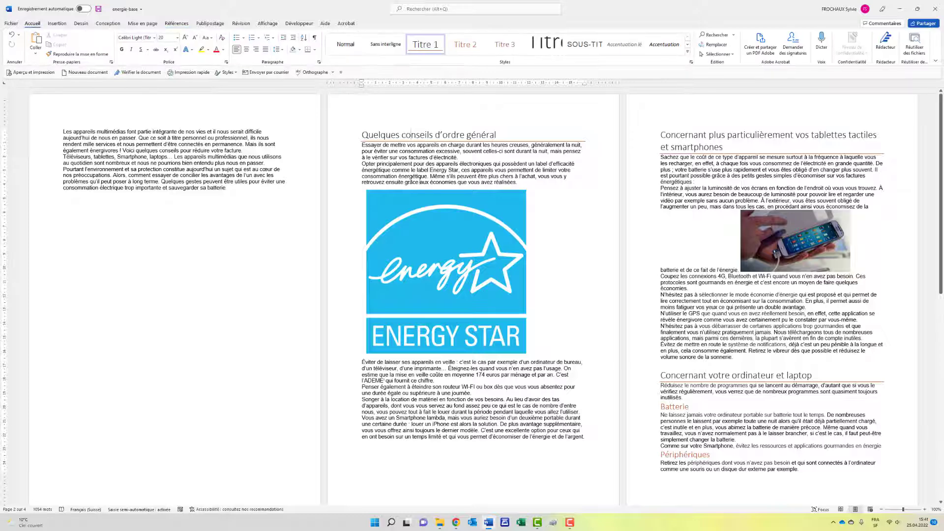
click(683, 408)
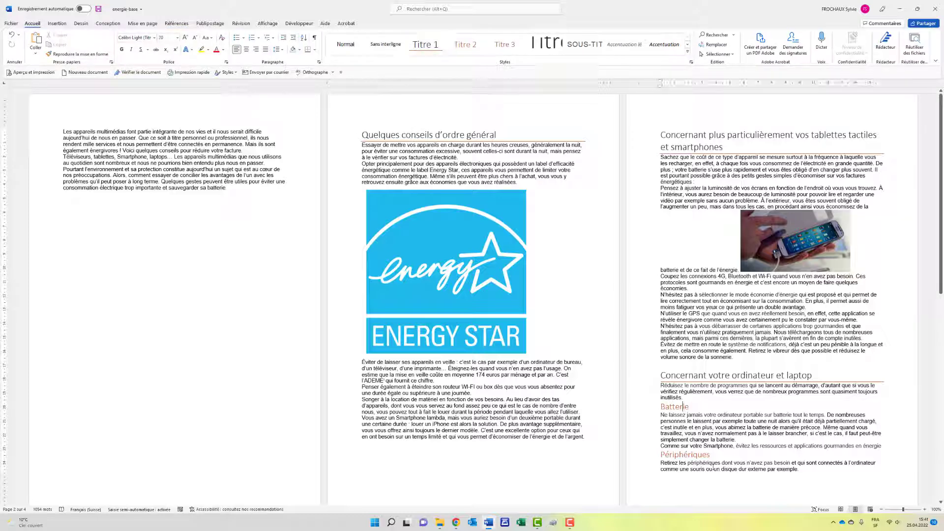
click(692, 452)
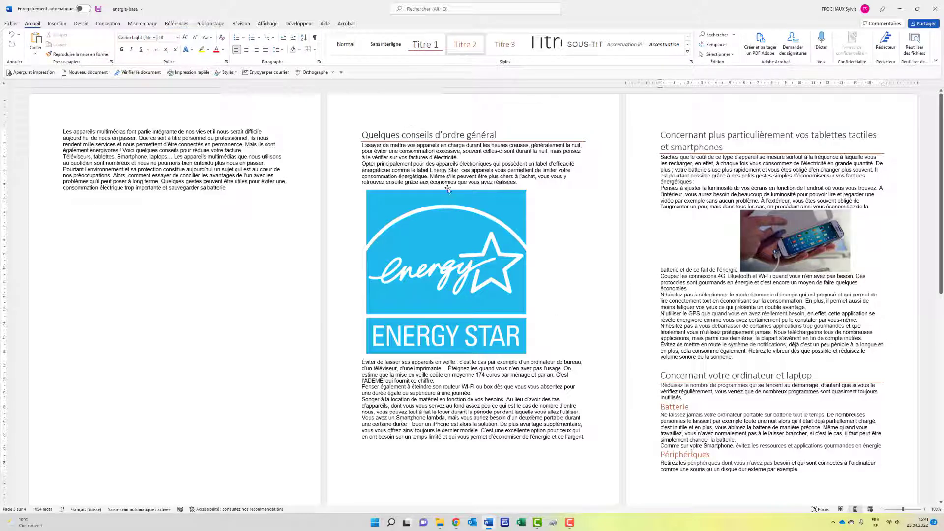
click(427, 135)
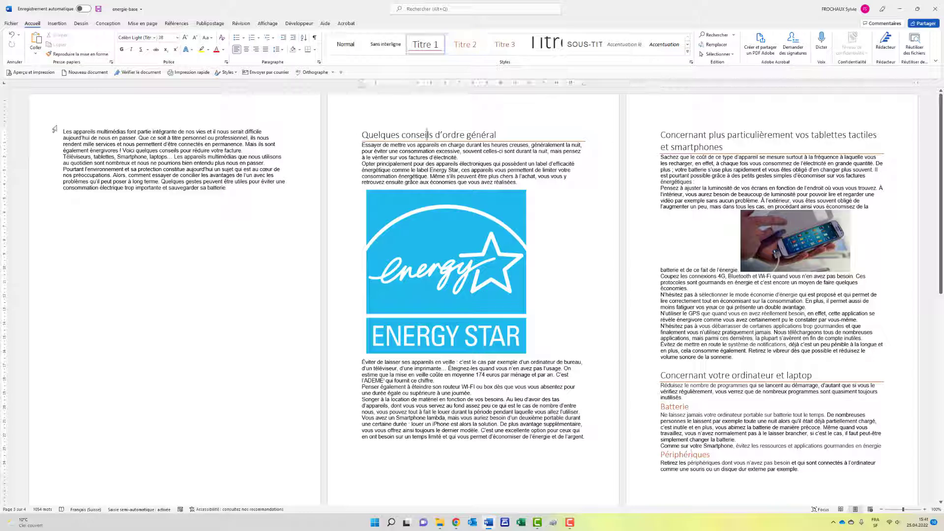
click(62, 131)
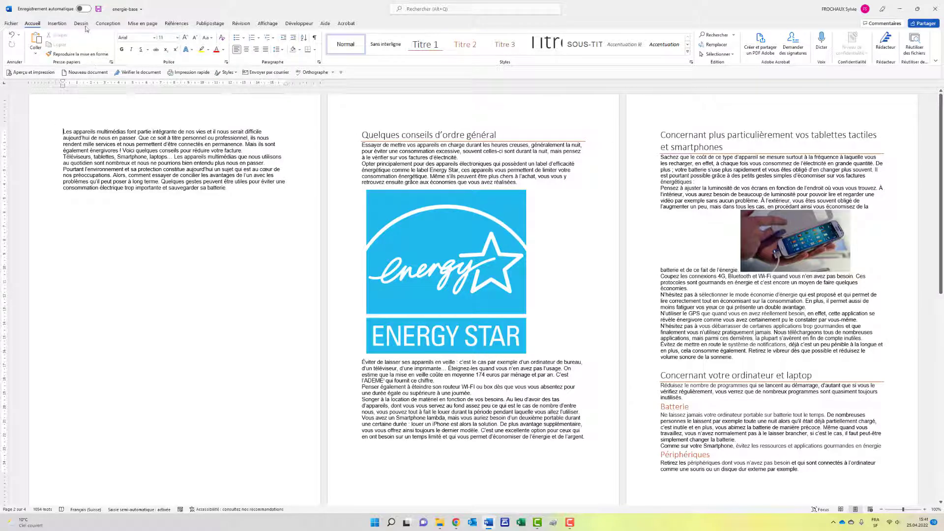
click(57, 24)
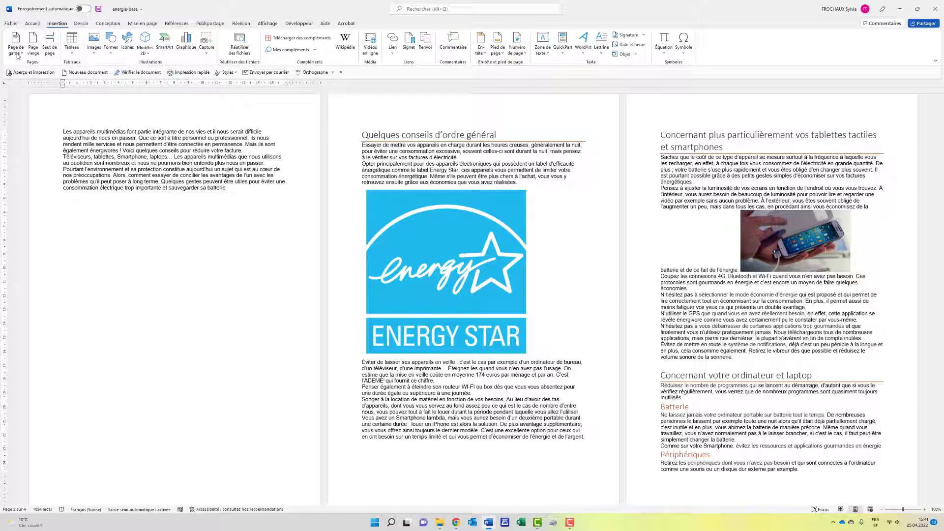
Step: Insert a Lignes latérales cover page titled 'Energy' and delete its Classe placeholder
click(16, 49)
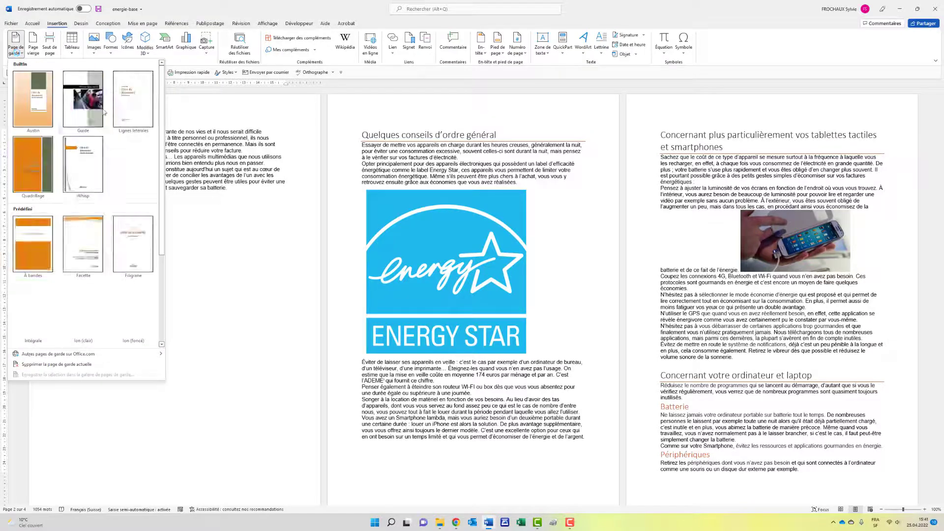
click(131, 102)
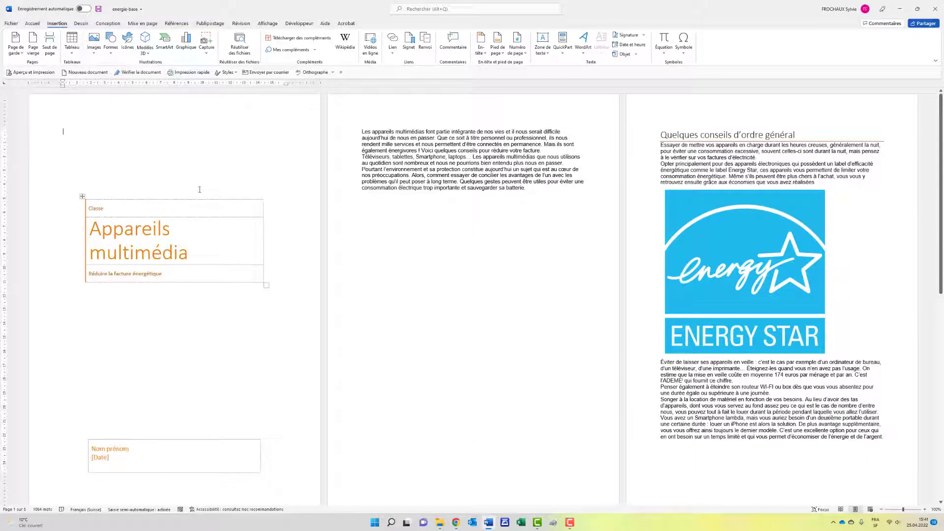
drag(89, 230, 206, 248)
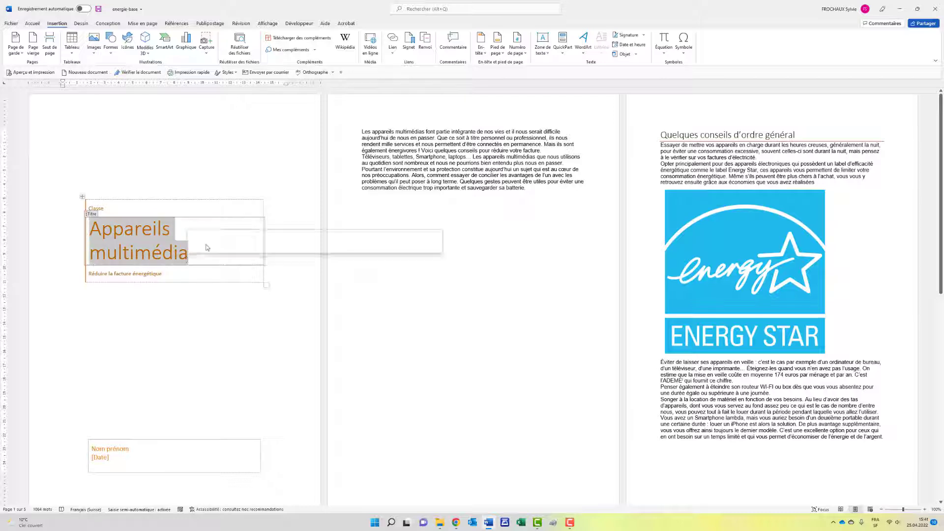
text(Energ)
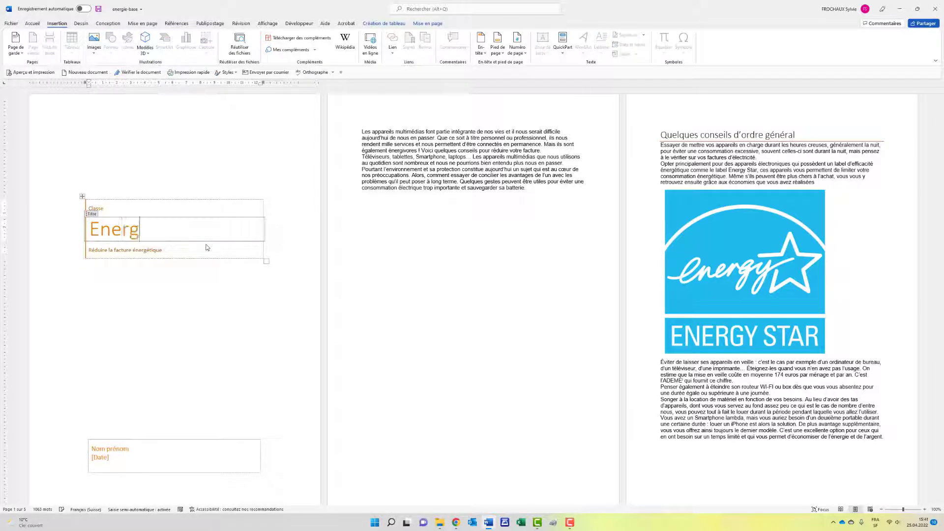
text(y)
click(97, 207)
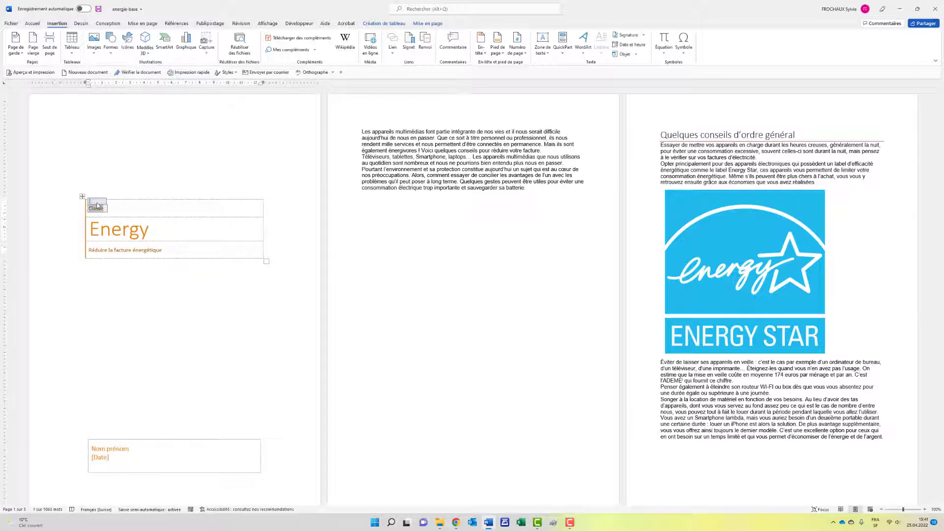
key(Delete)
Step: Replace the cover page's Auteur field text with the author's full name
click(101, 250)
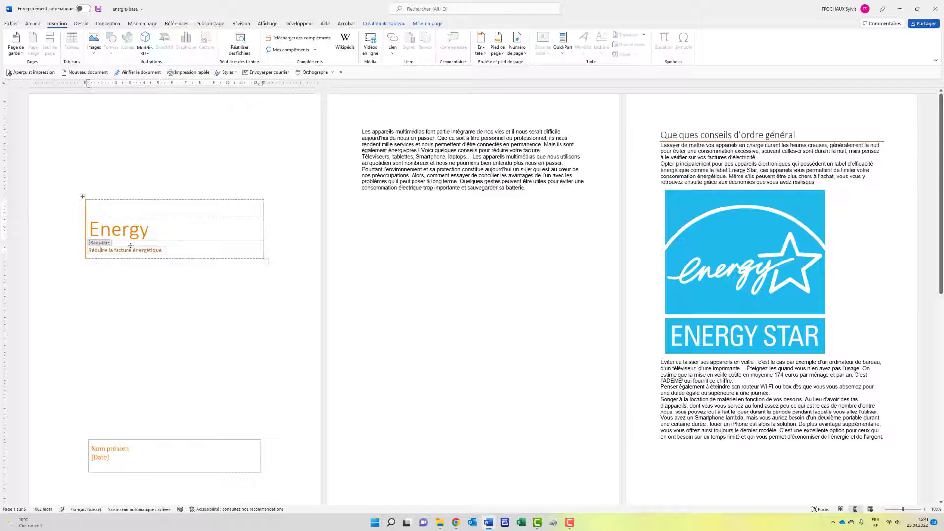
click(118, 450)
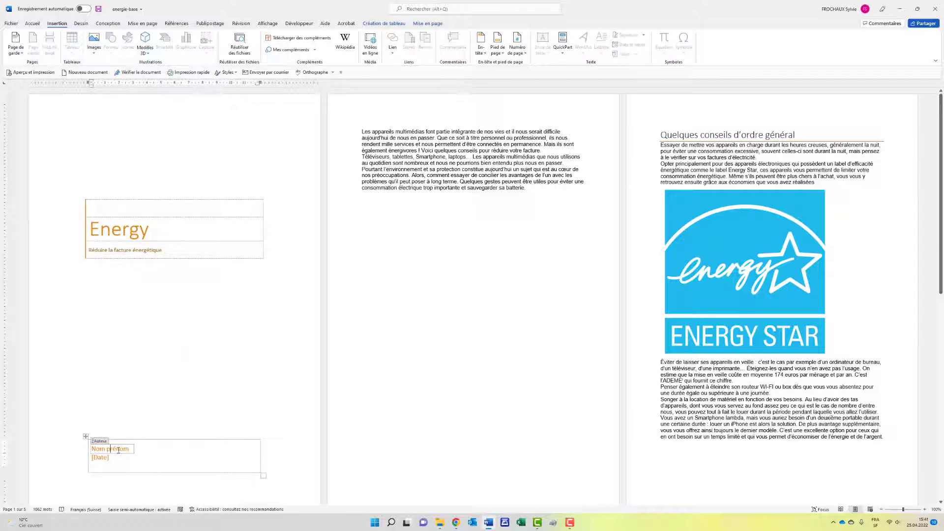
text(FROCH)
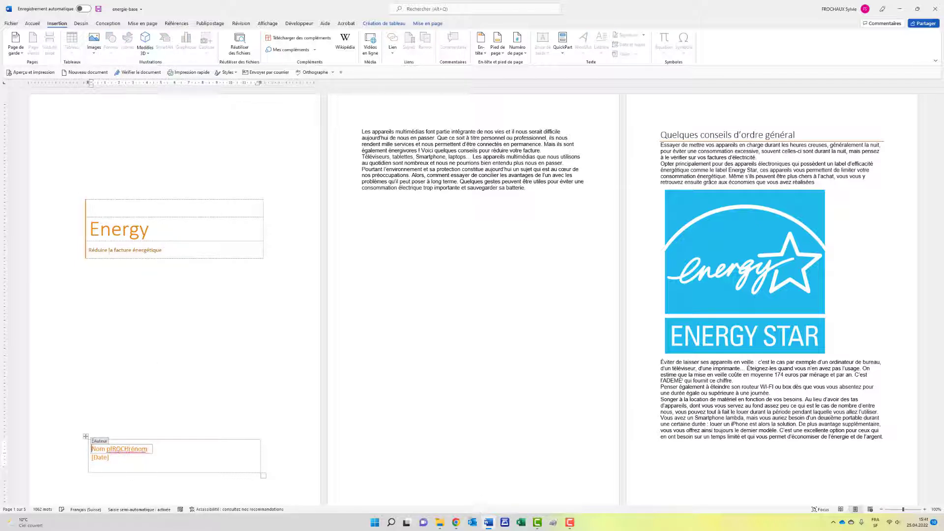
drag(151, 449, 65, 447)
text(FROC)
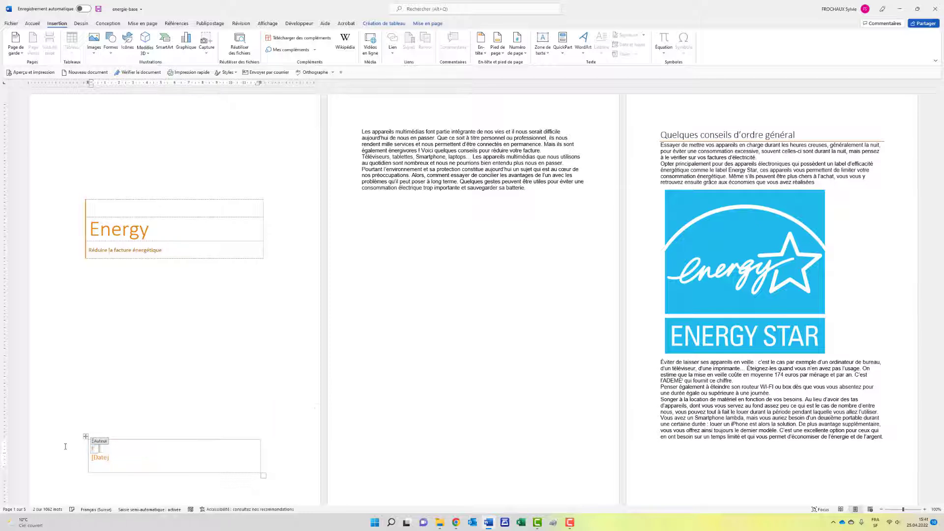
key(BackSpace)
key(BackSpace)
key(BackSpace)
key(BackSpace)
text(Fr)
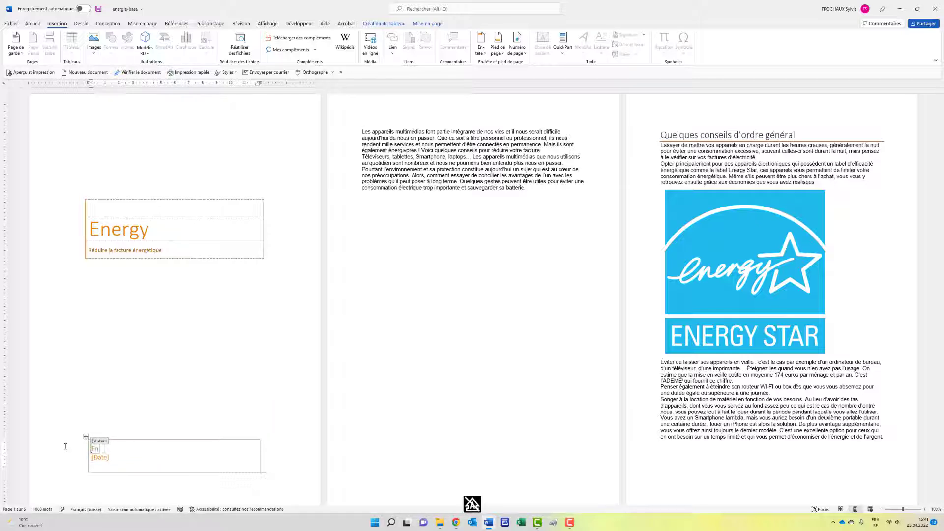
text(ochaux Sylvie)
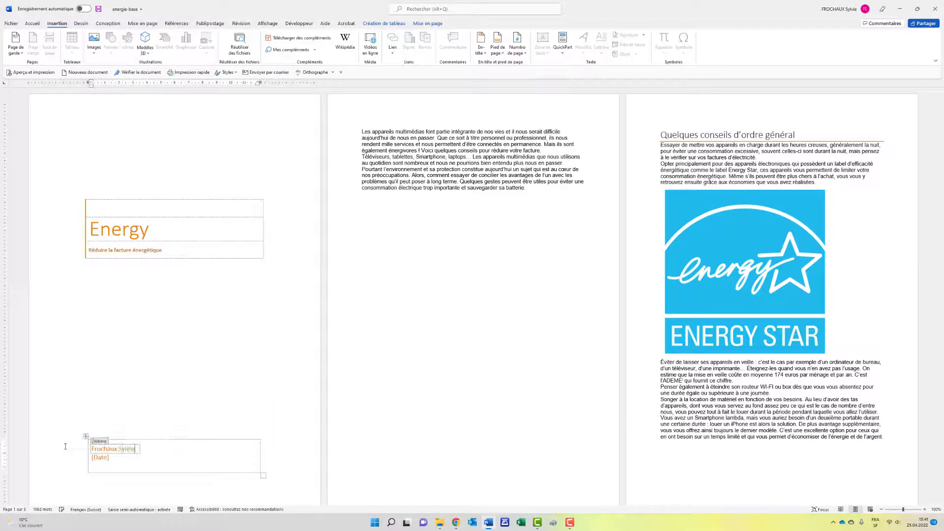
Step: Set the cover's date field to 25/04/2022, then delete the date field
click(105, 458)
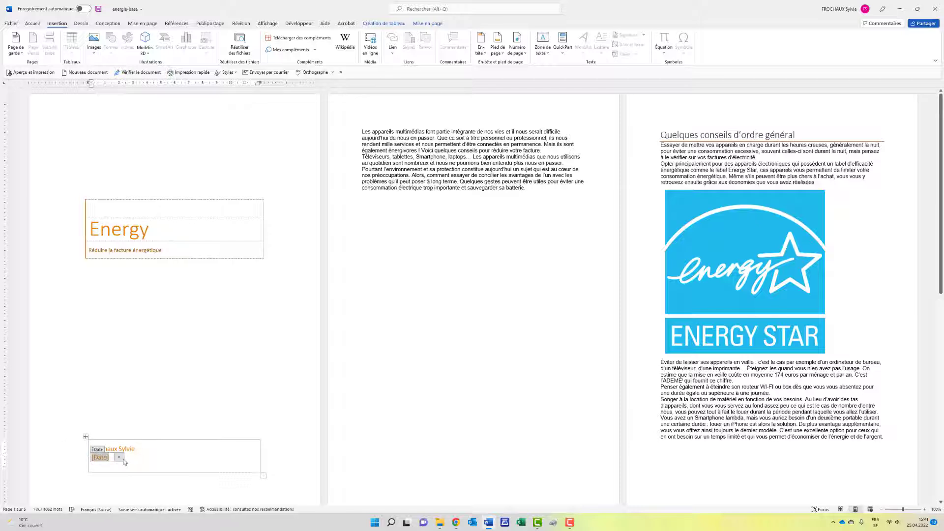
click(123, 460)
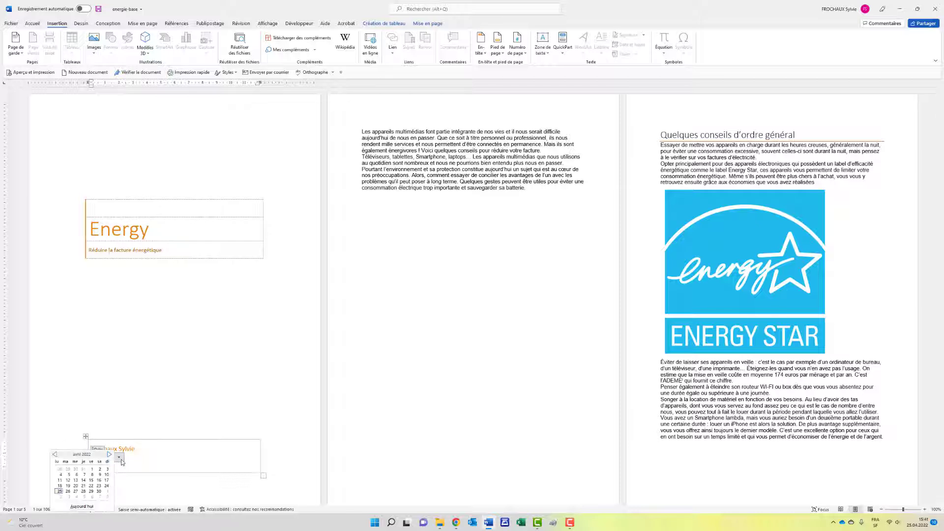
click(59, 491)
click(98, 450)
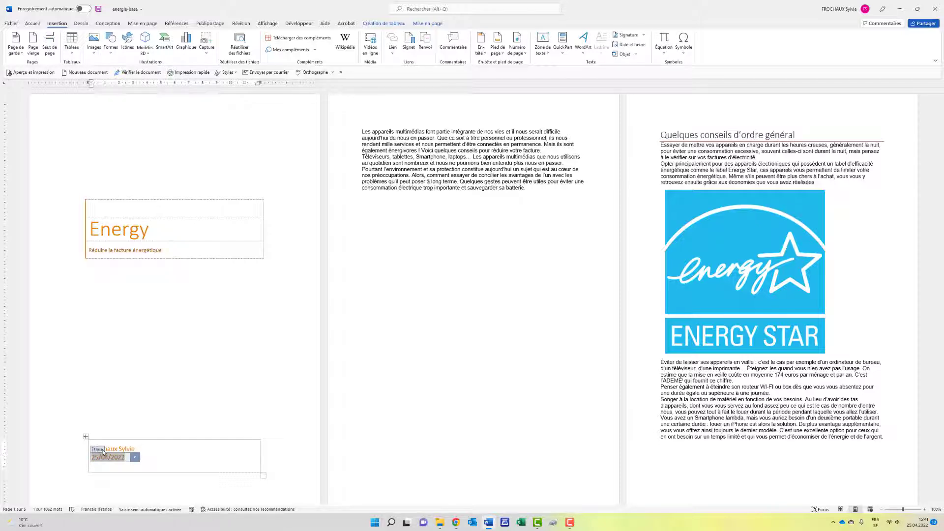
key(Delete)
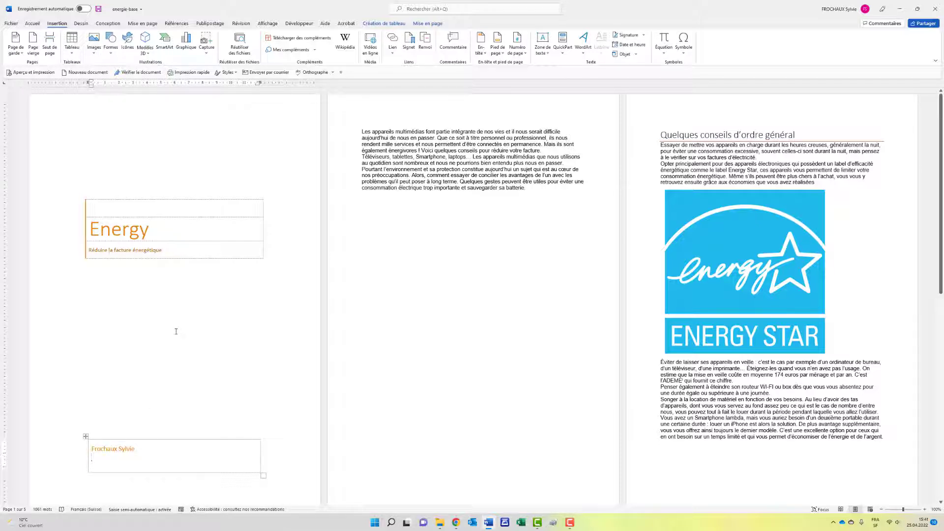
click(186, 305)
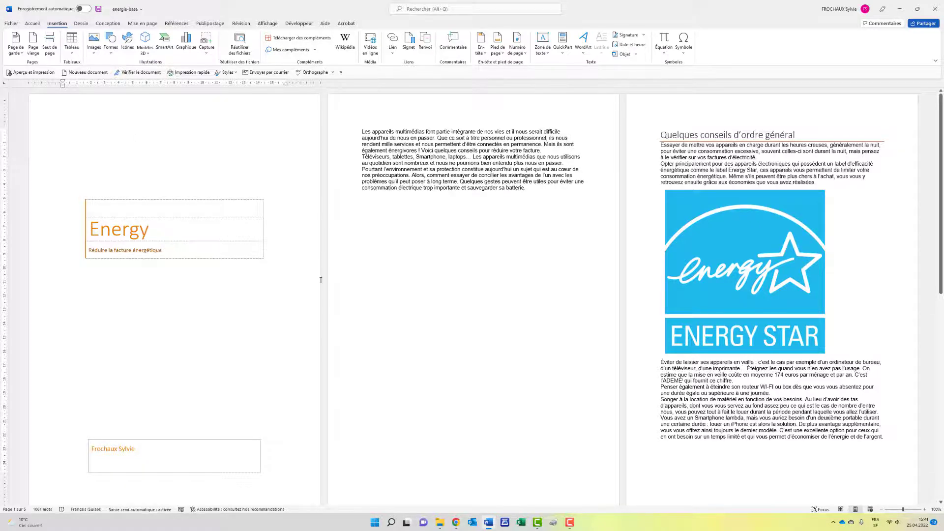
scroll(321, 283, down, 5)
scroll(320, 288, up, 5)
click(362, 132)
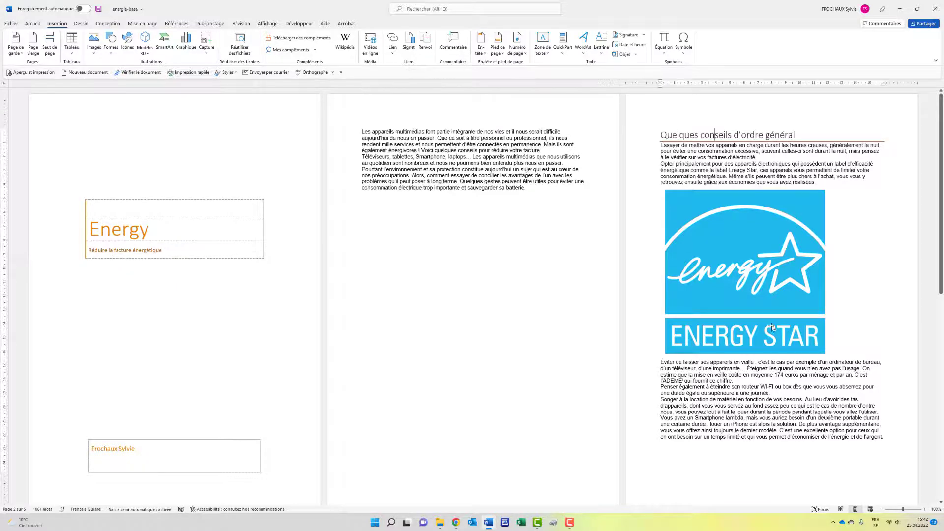
scroll(329, 255, down, 6)
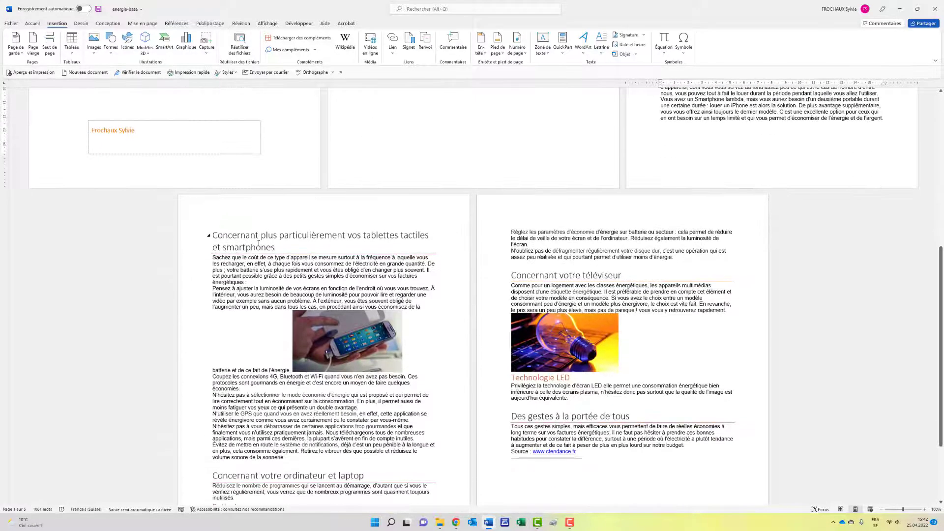
click(259, 246)
click(542, 276)
scroll(591, 281, up, 1)
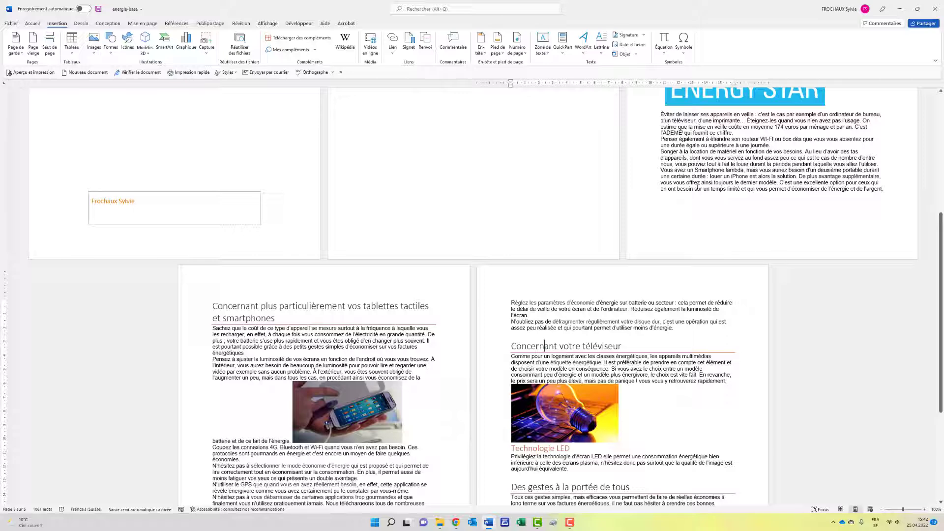
scroll(731, 212, up, 4)
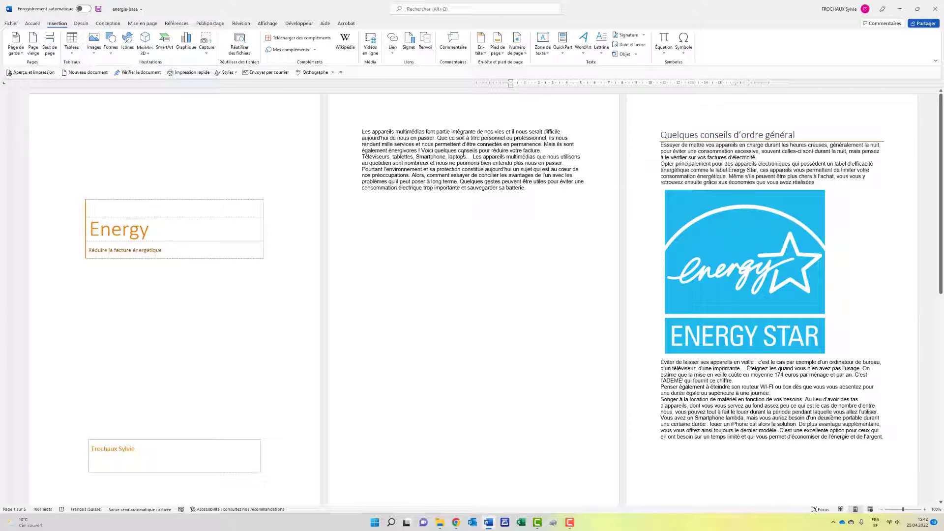
Step: Open the Styles pane and start a new style from the 'Concernant votre téléviseur' heading
click(32, 23)
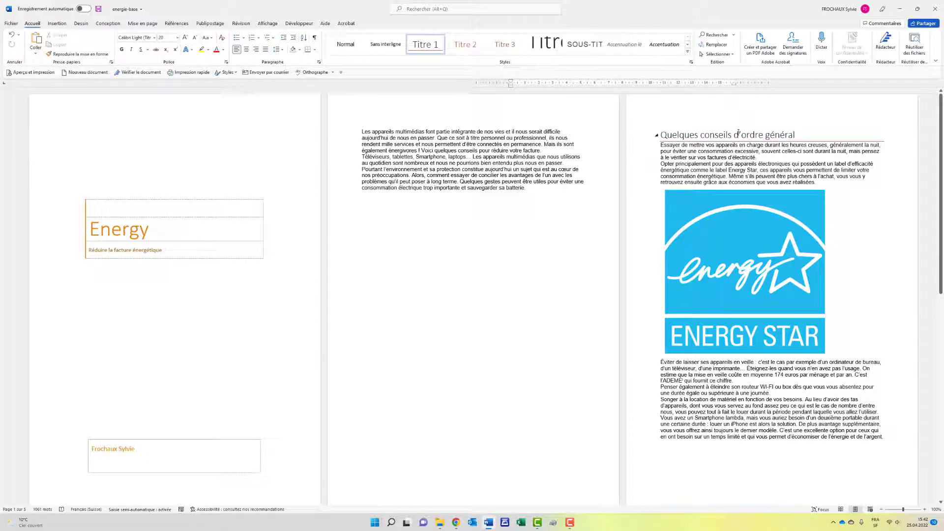
click(691, 62)
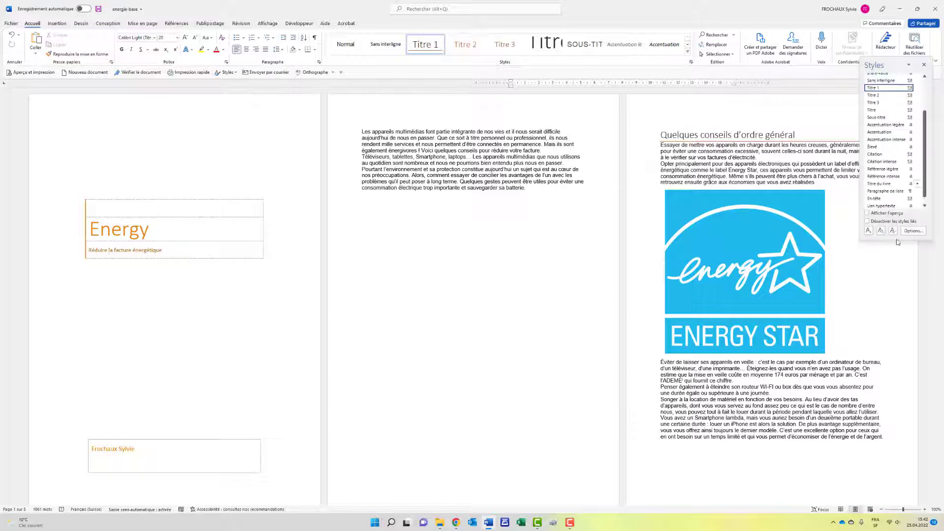
click(869, 231)
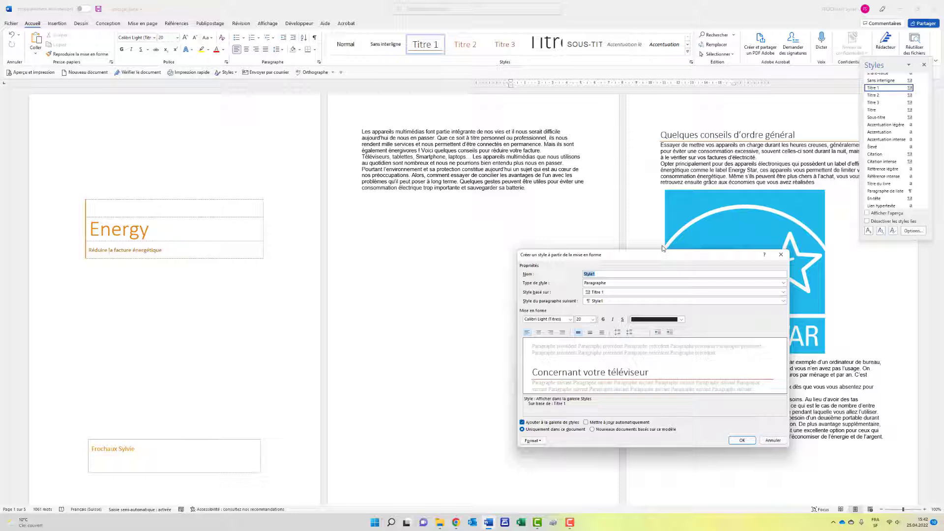
Step: Name the style paragrapheEnergy, based on and followed by Normal, italic brown Accent 3
text(E)
key(BackSpace)
text(paragrapheEnergy)
click(784, 292)
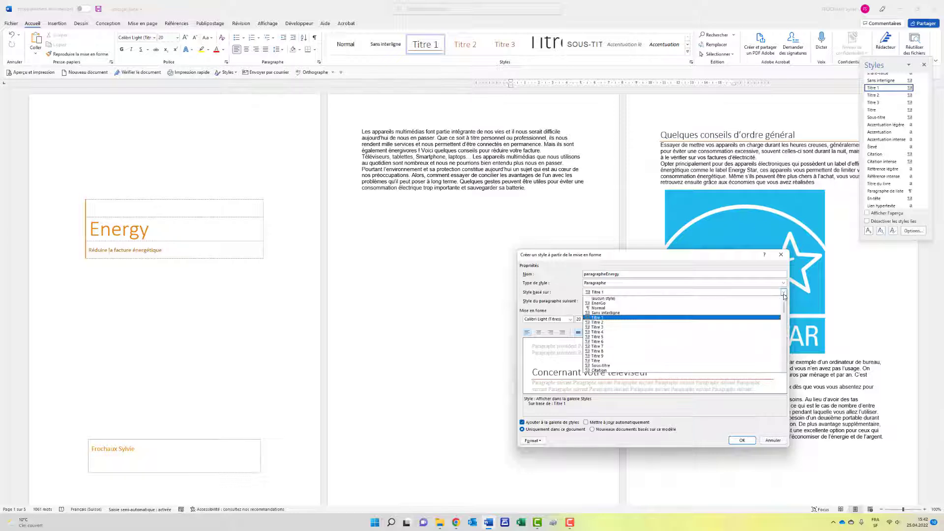
click(699, 307)
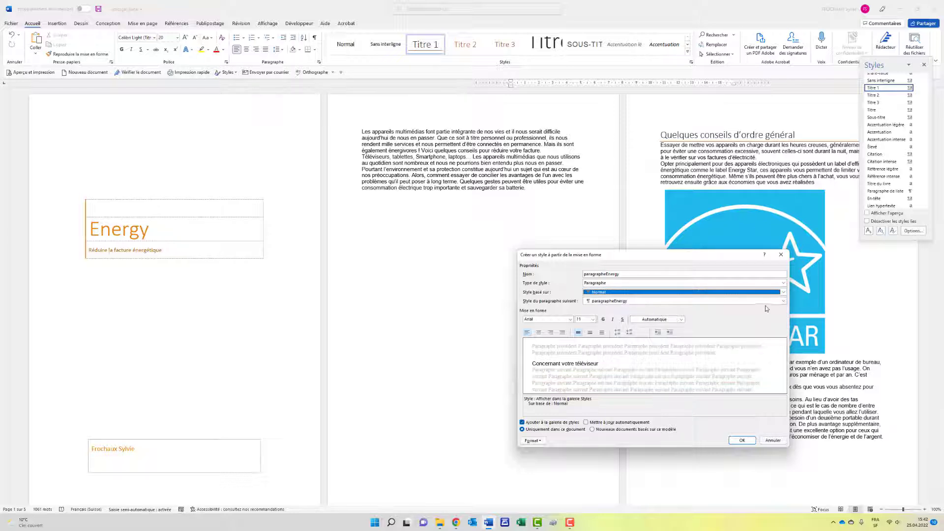
click(783, 301)
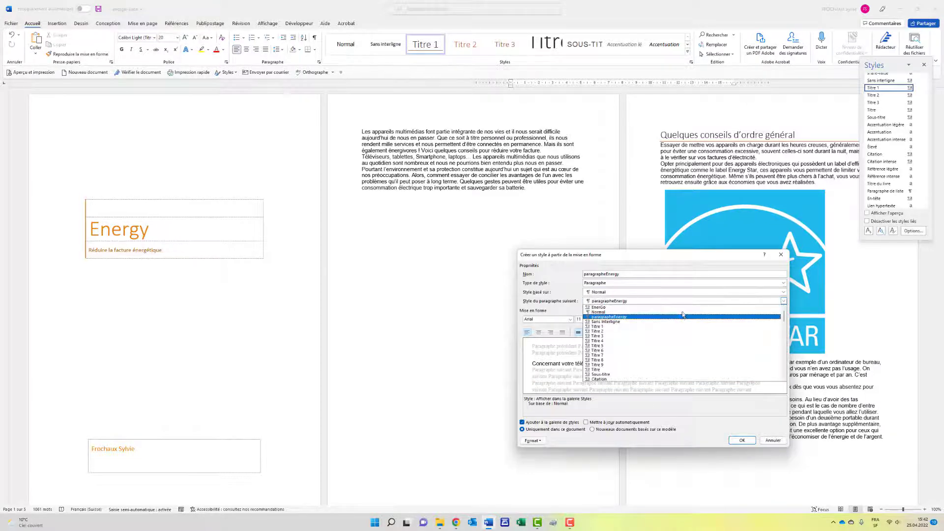
click(593, 312)
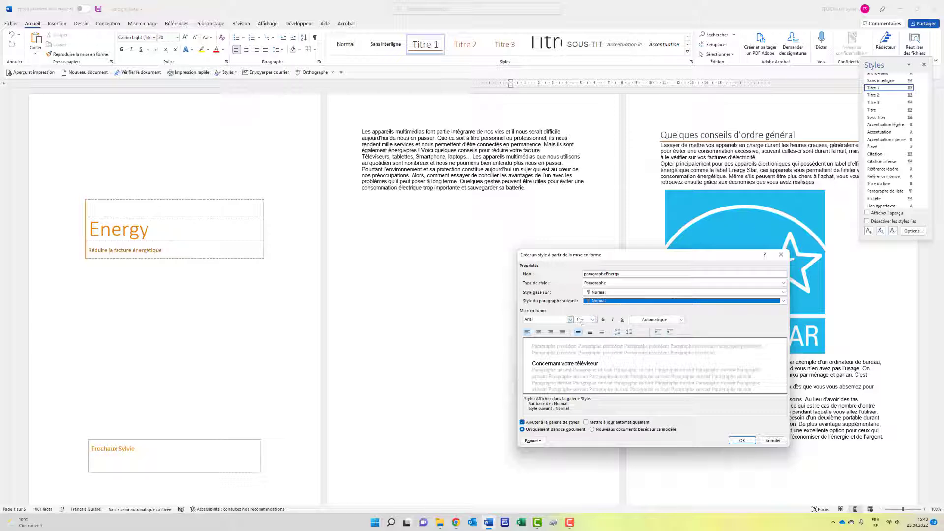
click(613, 320)
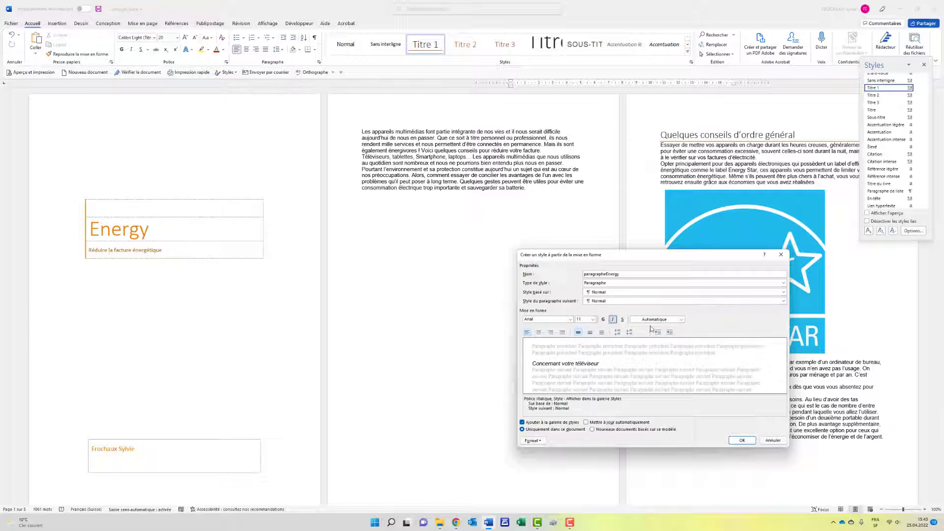
click(681, 319)
click(671, 350)
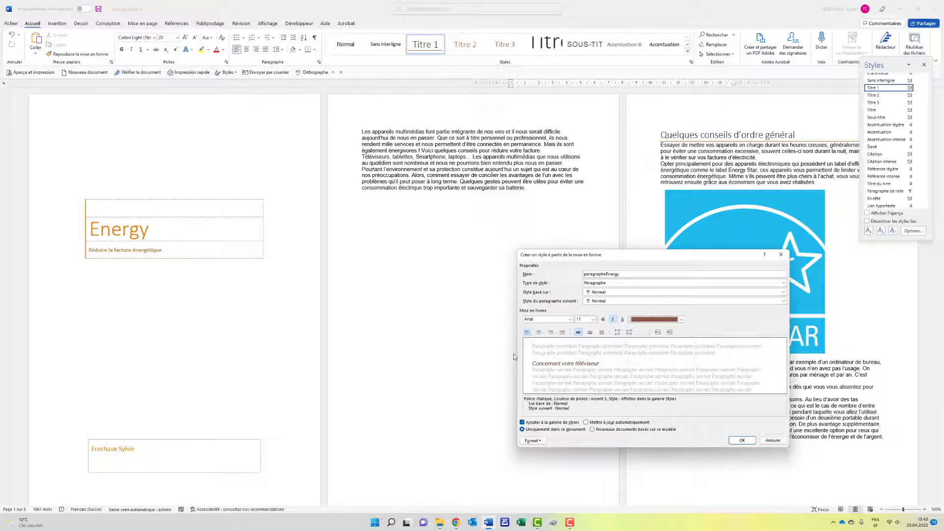
Step: Give the style 1 cm left and right indents and save it
click(533, 441)
click(541, 372)
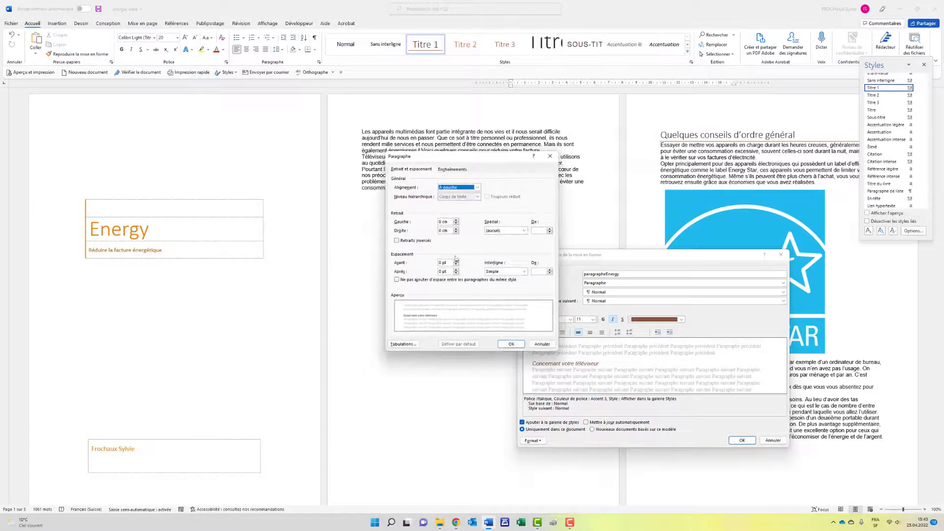
click(456, 220)
click(456, 220)
click(456, 220)
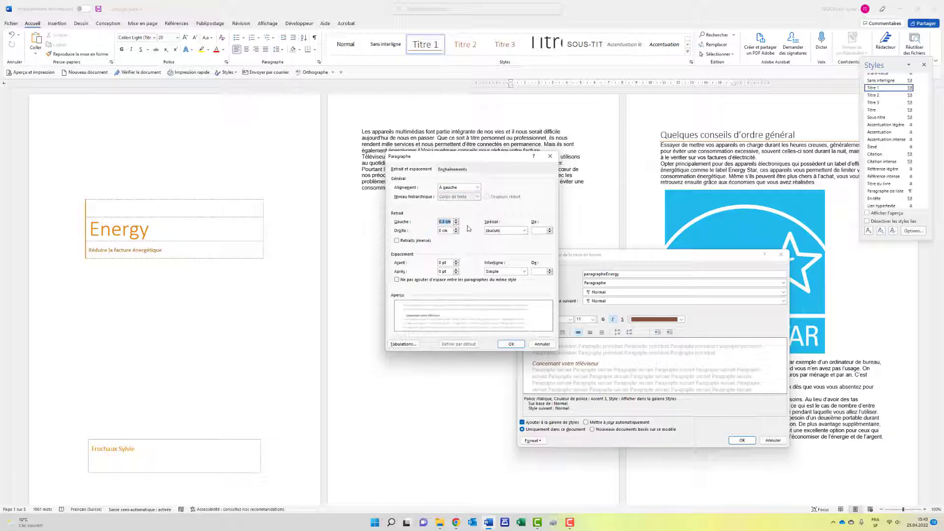
text(1)
drag(448, 231, 427, 233)
text(1)
click(513, 344)
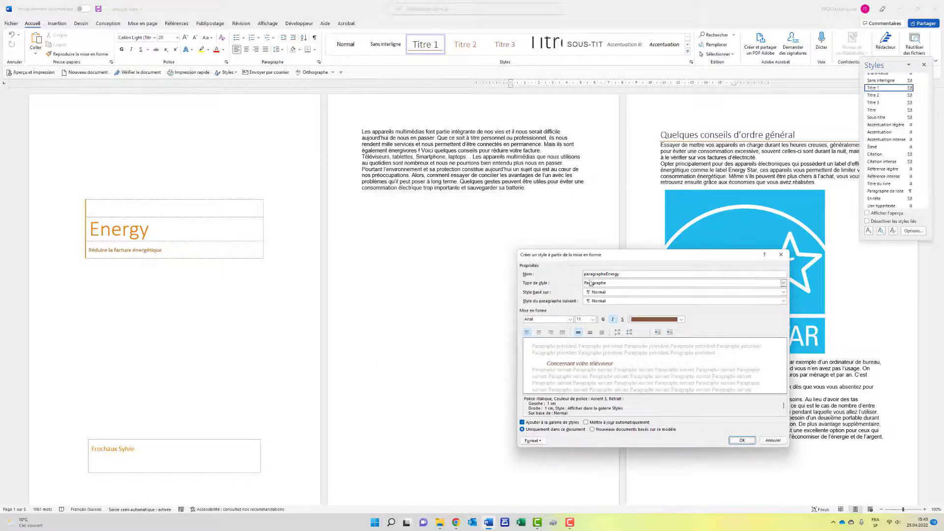
click(742, 441)
Step: Apply the paragrapheEnergy style to the page-2 introductory text
scroll(552, 355, up, 3)
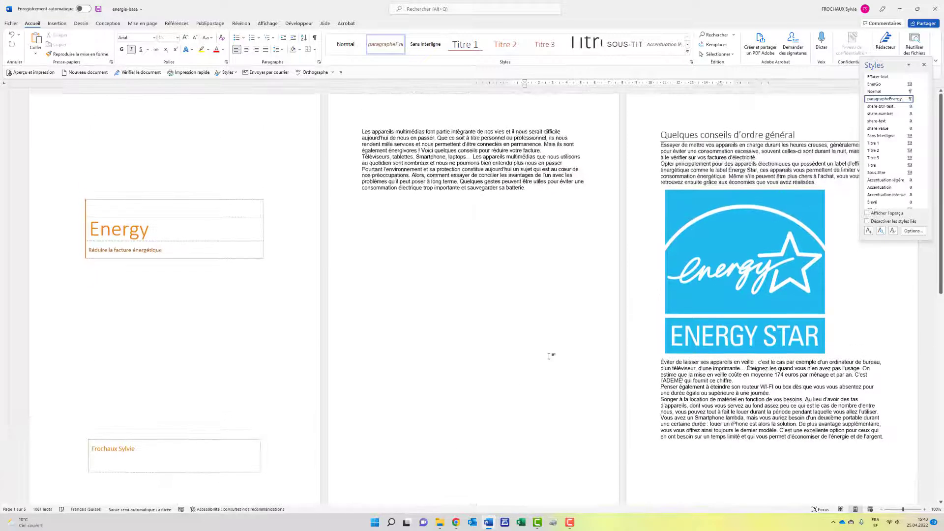
drag(362, 132, 500, 185)
drag(363, 131, 525, 190)
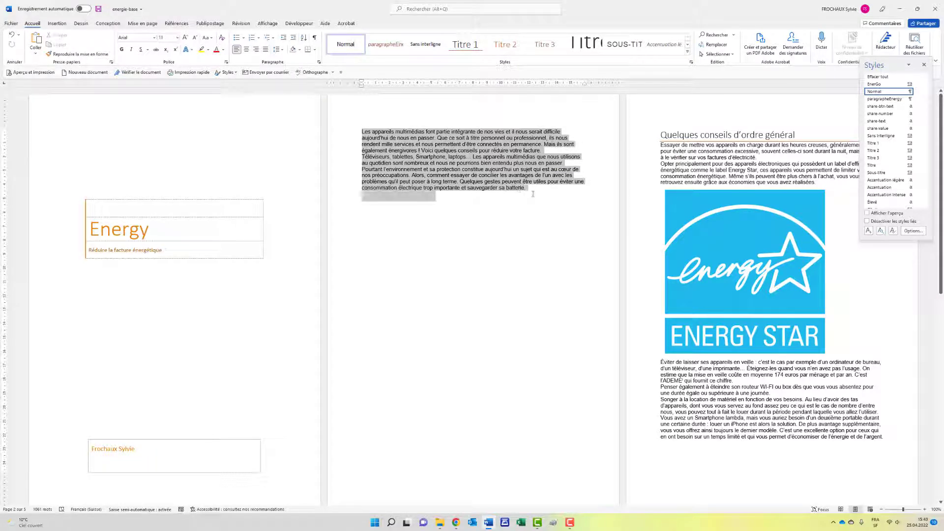
click(389, 49)
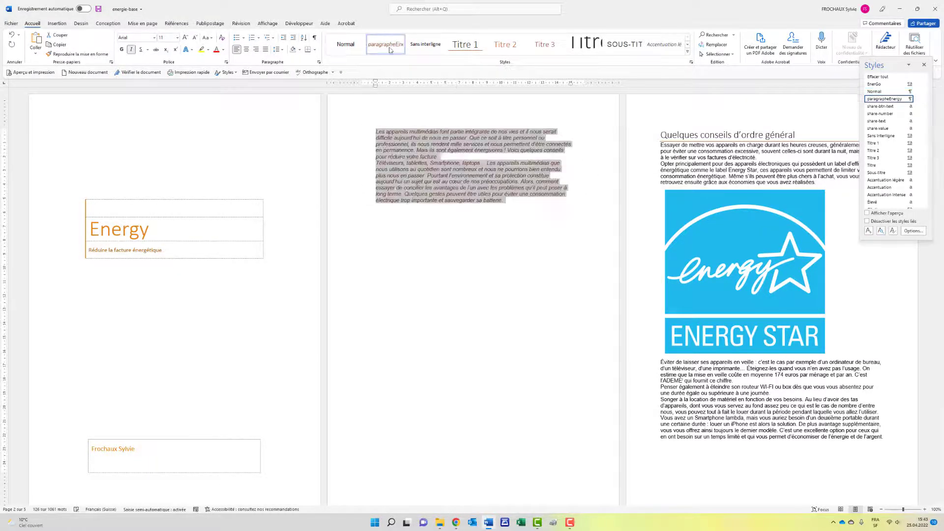
click(440, 163)
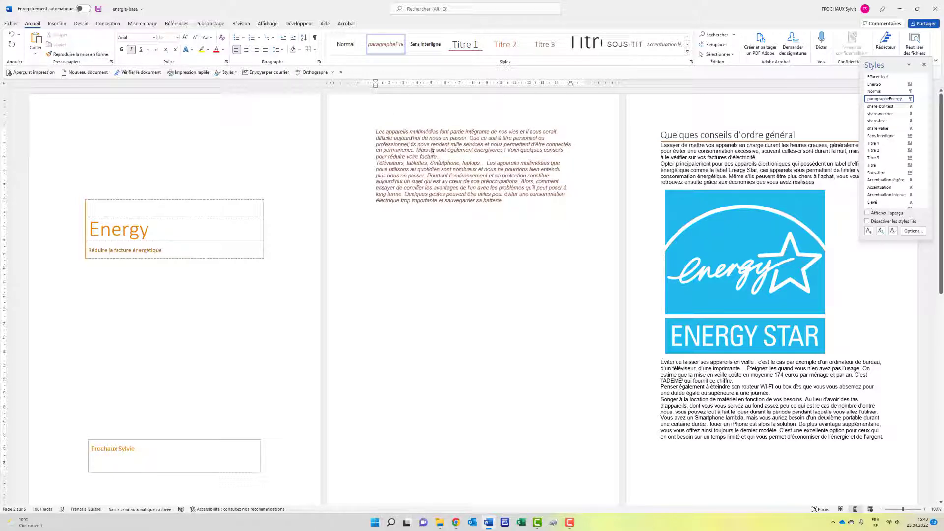
Step: Modify the paragrapheEnergy style to justified alignment and check the page-2 intro
right_click(376, 45)
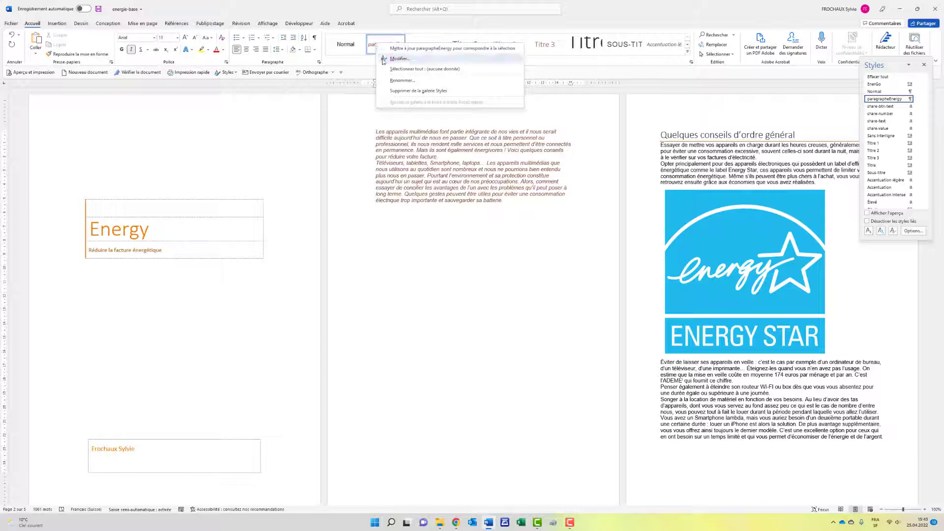
click(399, 59)
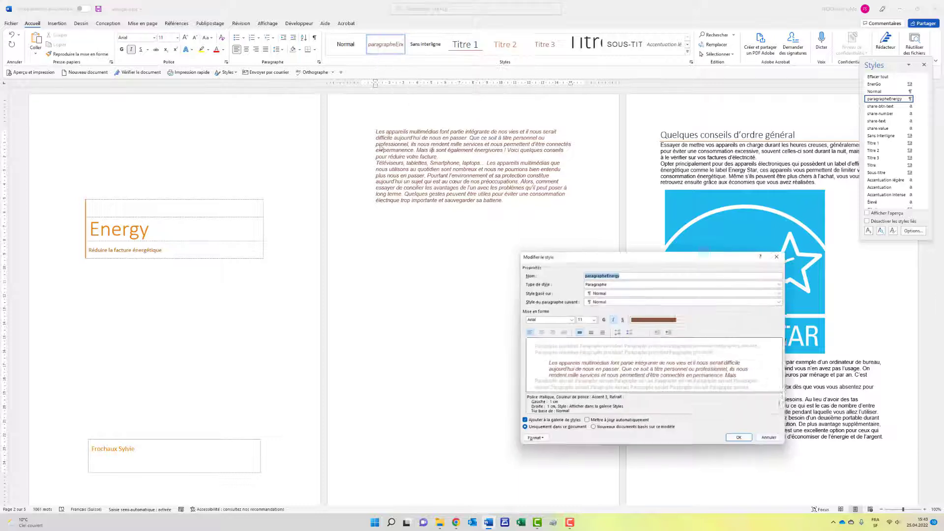
click(562, 332)
click(742, 440)
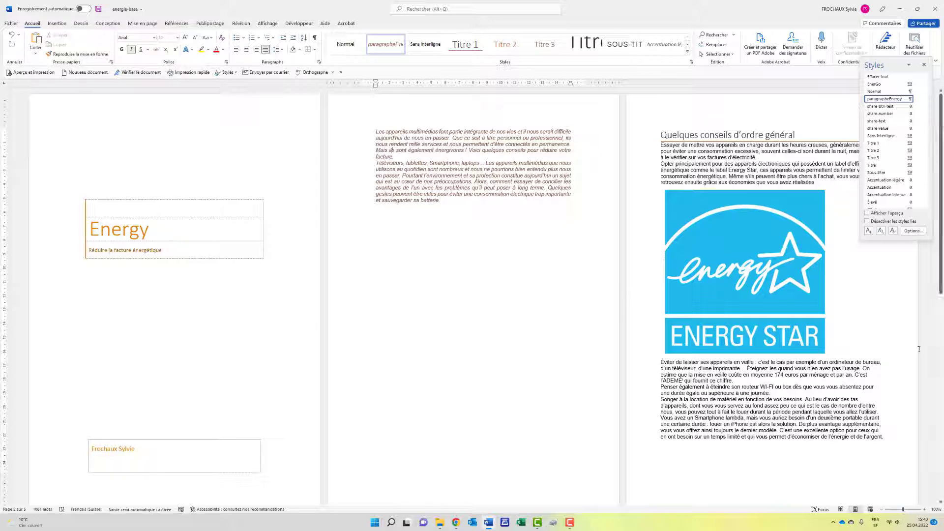
scroll(560, 372, down, 5)
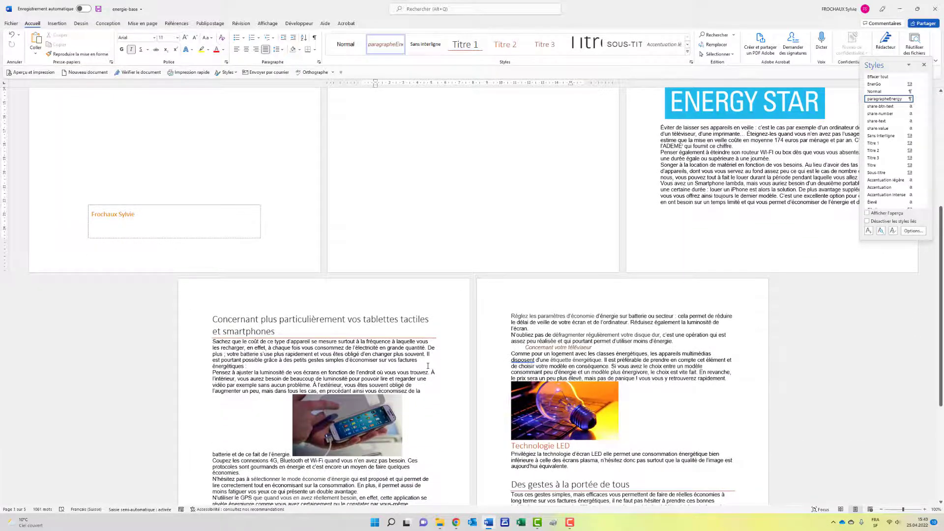
scroll(428, 366, up, 5)
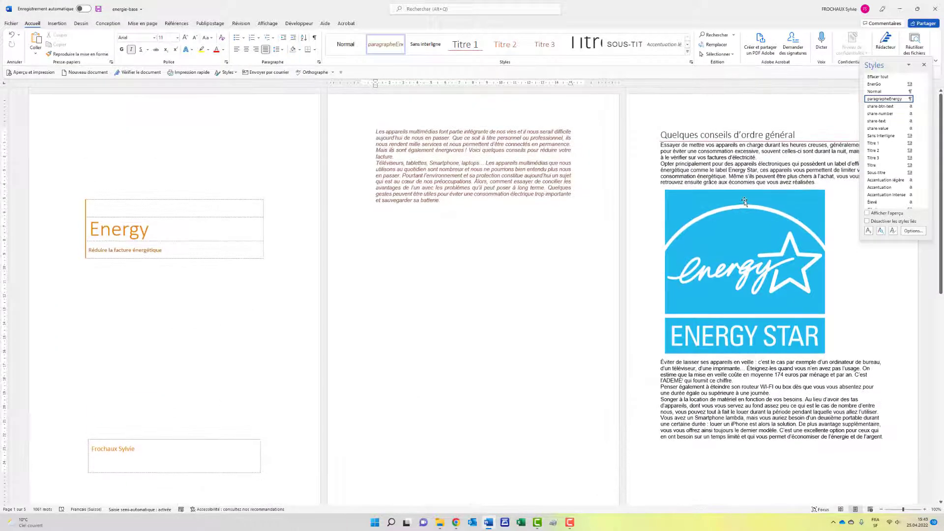
Step: Create a bold, red character style named Energy from the page-3 paragraph
click(738, 169)
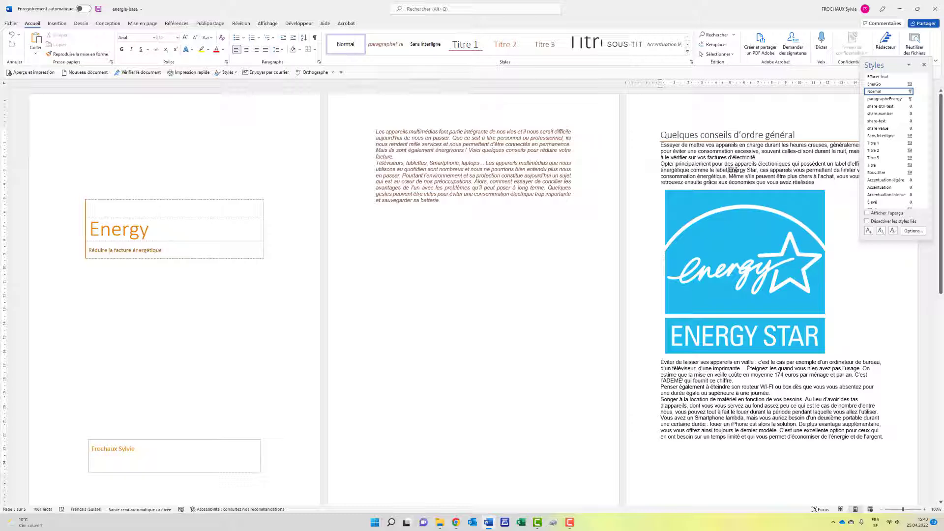
click(869, 234)
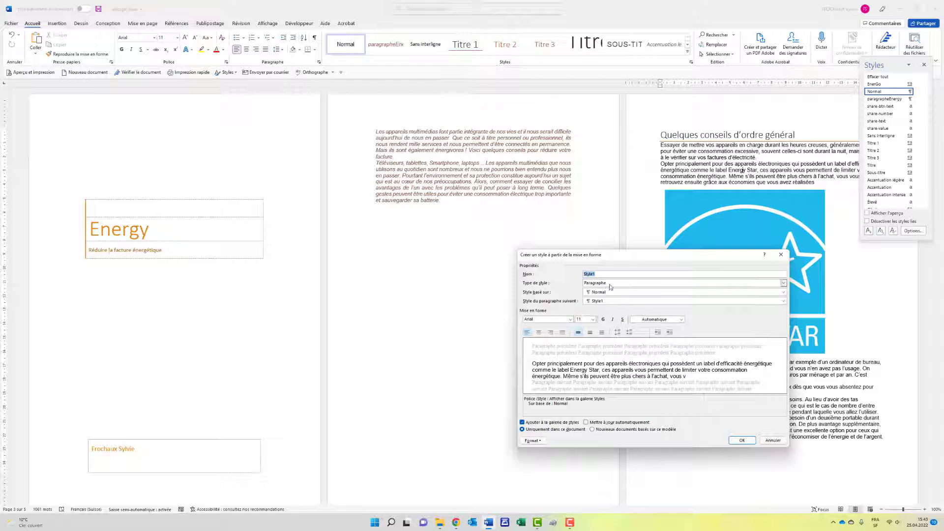
click(784, 283)
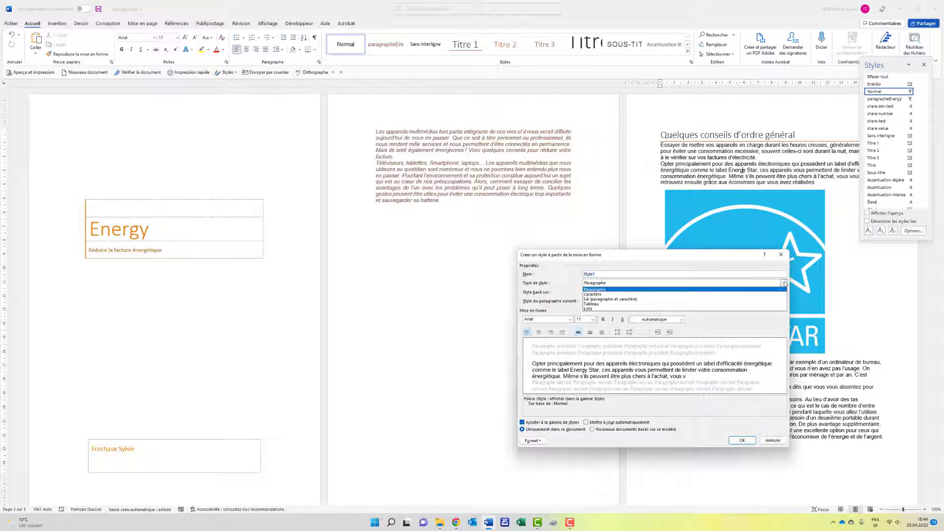
click(764, 294)
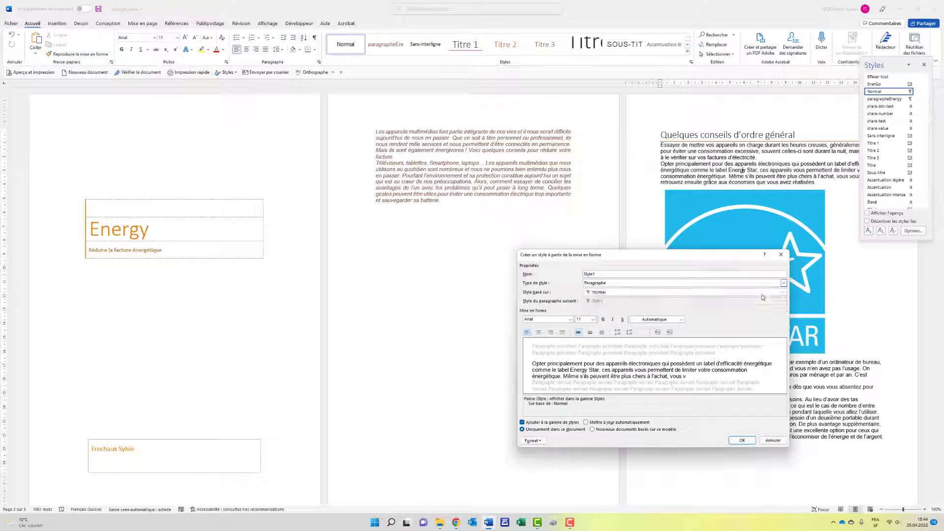
double_click(605, 274)
text(Energy)
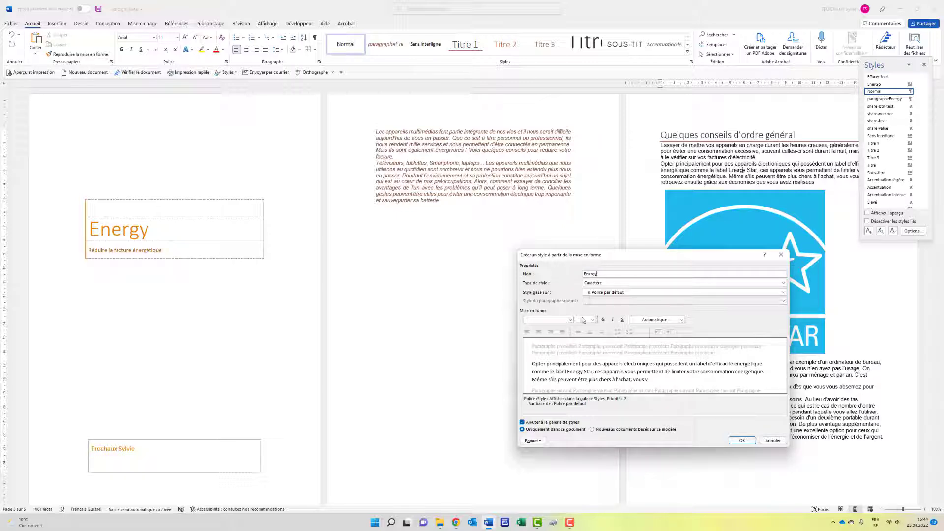
click(603, 319)
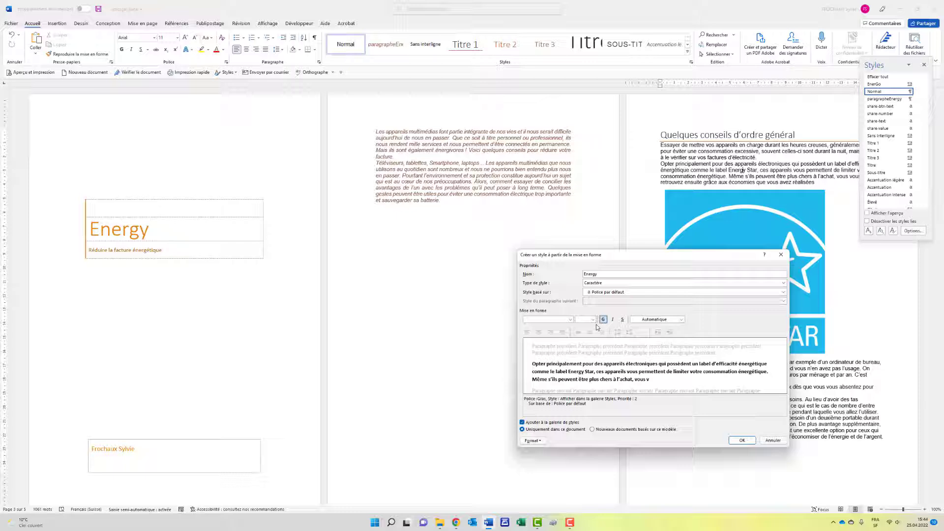
click(682, 319)
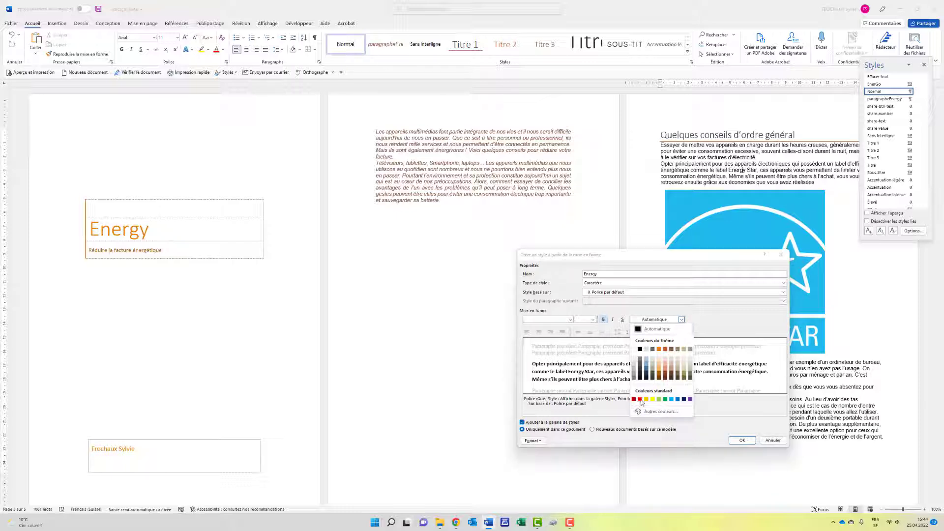
click(640, 399)
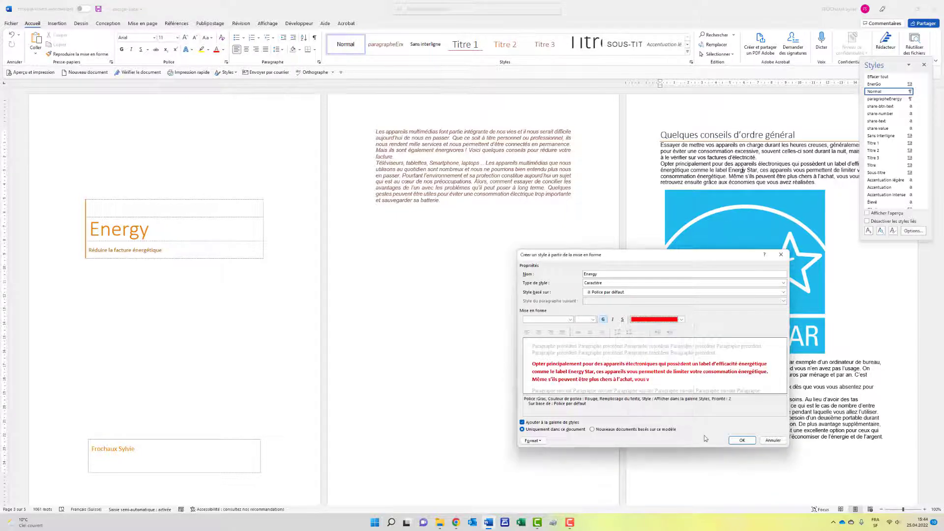
click(739, 442)
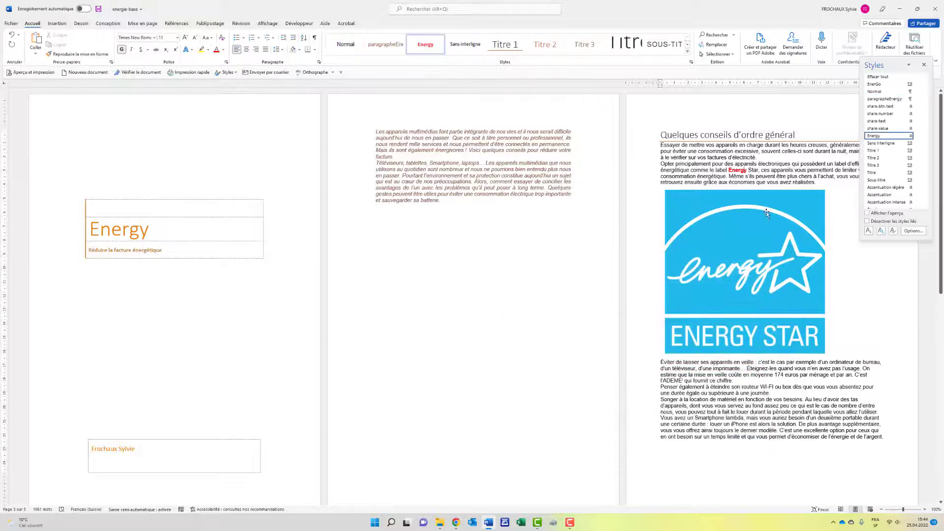
Step: Reset the word Energy on page 3 to Normal and close the Styles pane
drag(729, 170, 746, 170)
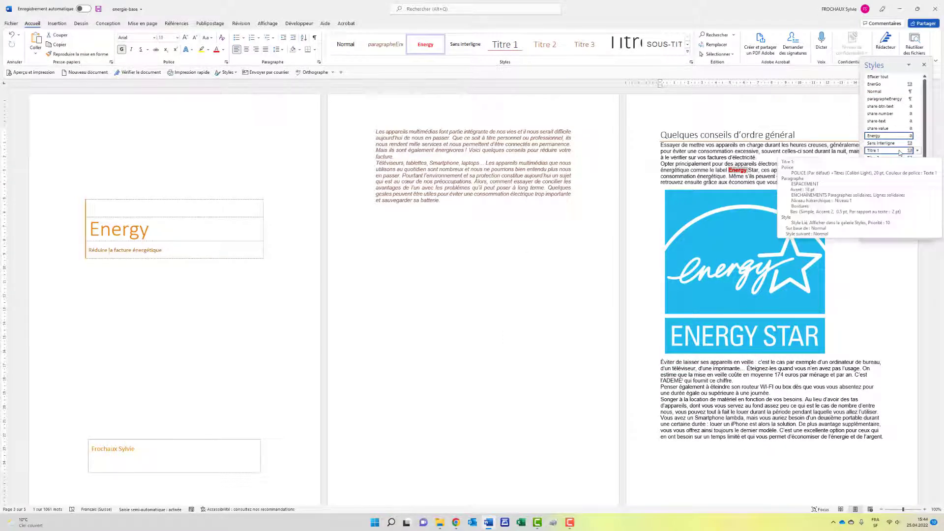
click(347, 49)
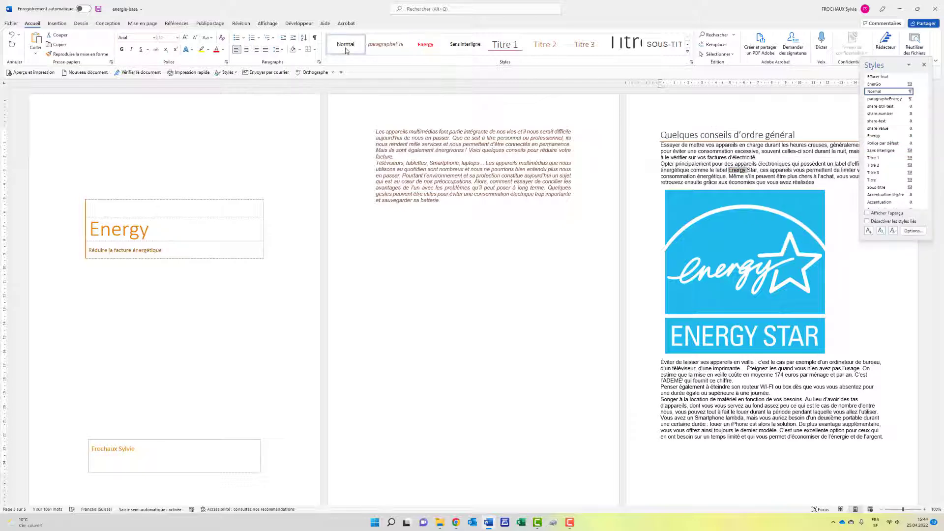
click(676, 164)
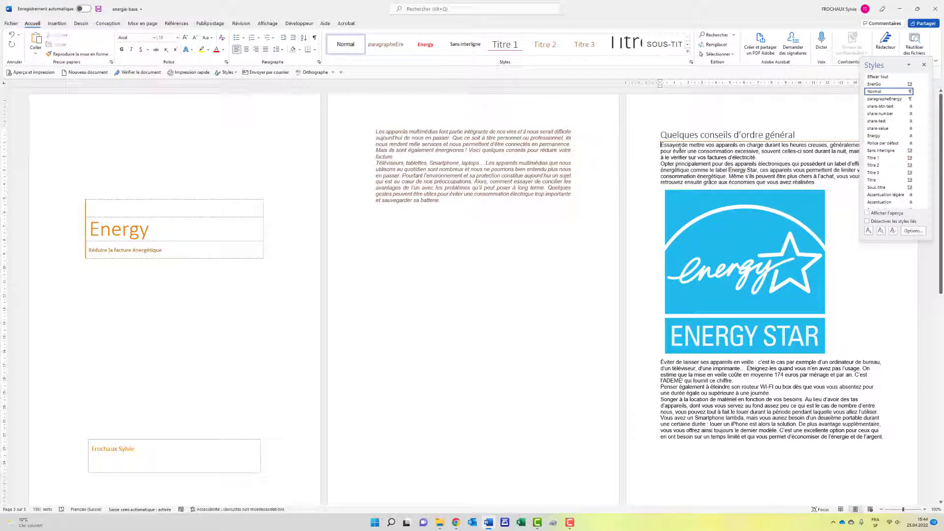
click(925, 65)
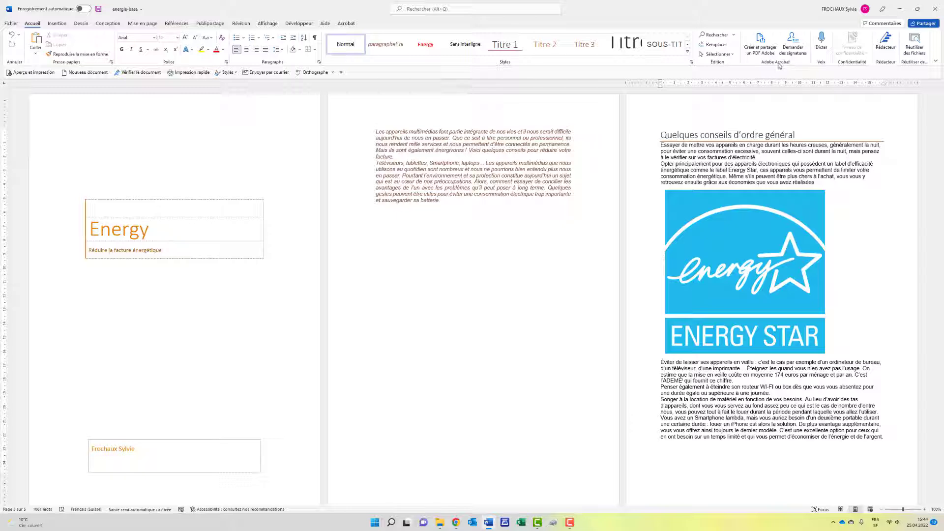
Step: Search for 'Energy' as a whole, case-matched word in Normal-style text
click(720, 44)
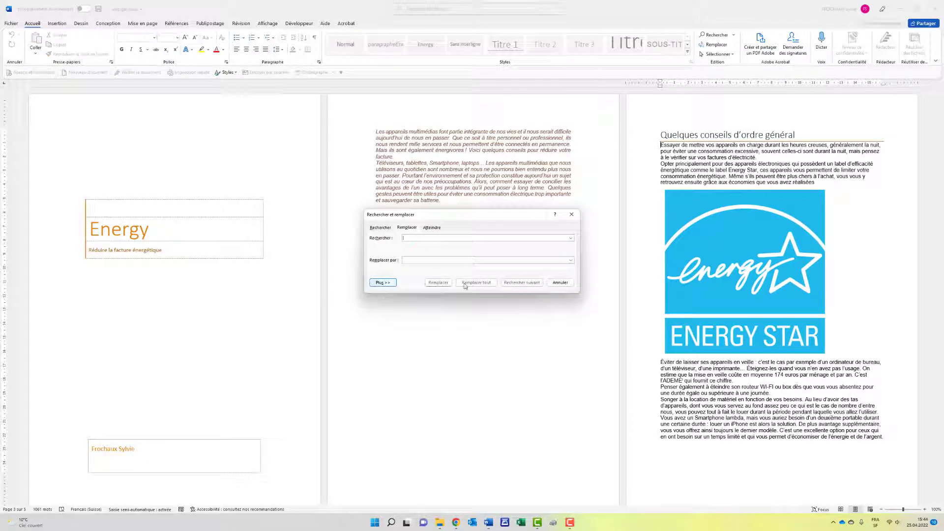
click(383, 282)
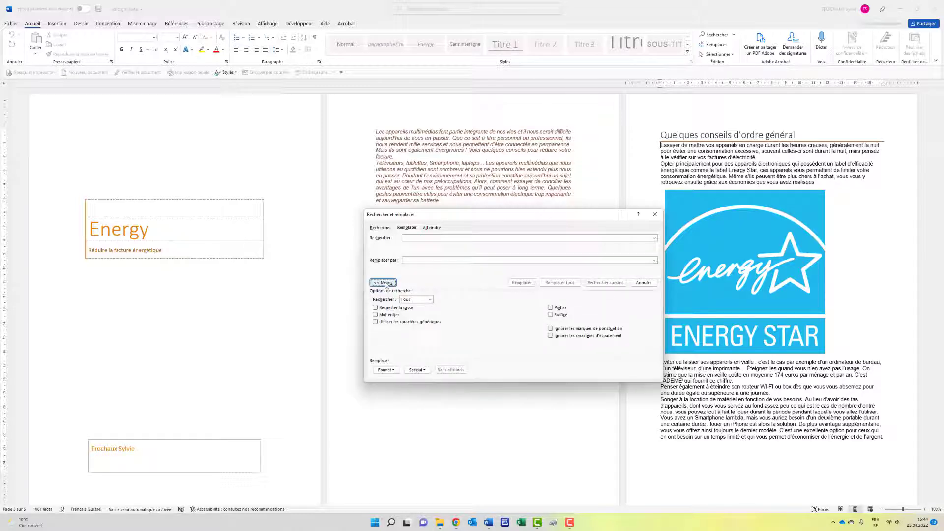
click(380, 317)
click(404, 239)
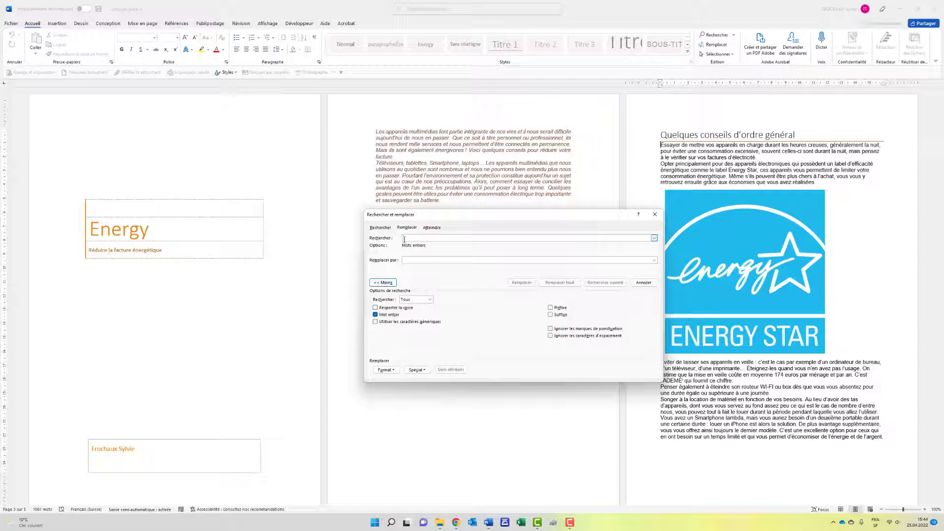
text(Energy)
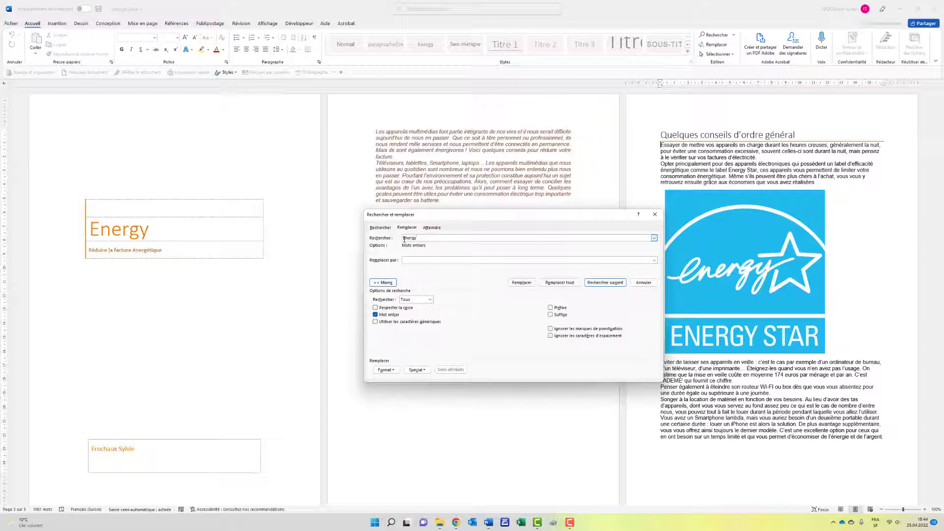
click(375, 309)
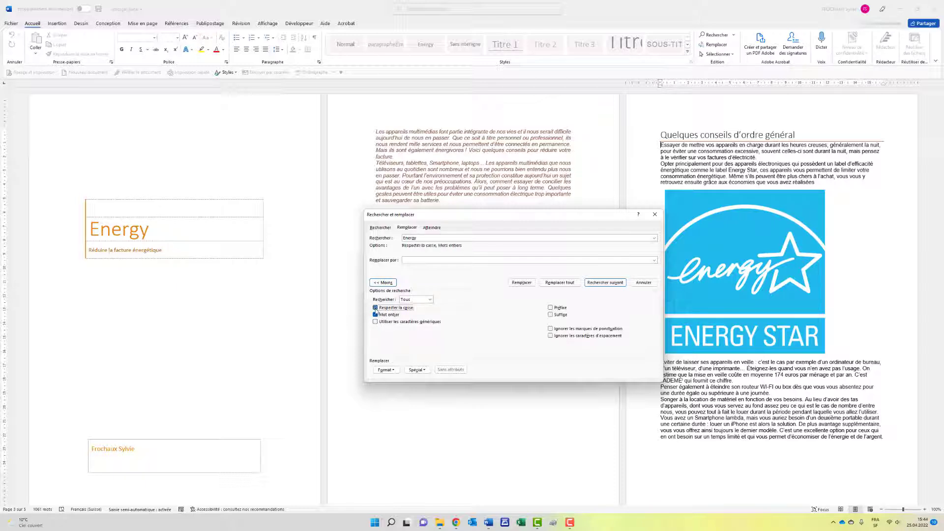
click(386, 370)
click(391, 421)
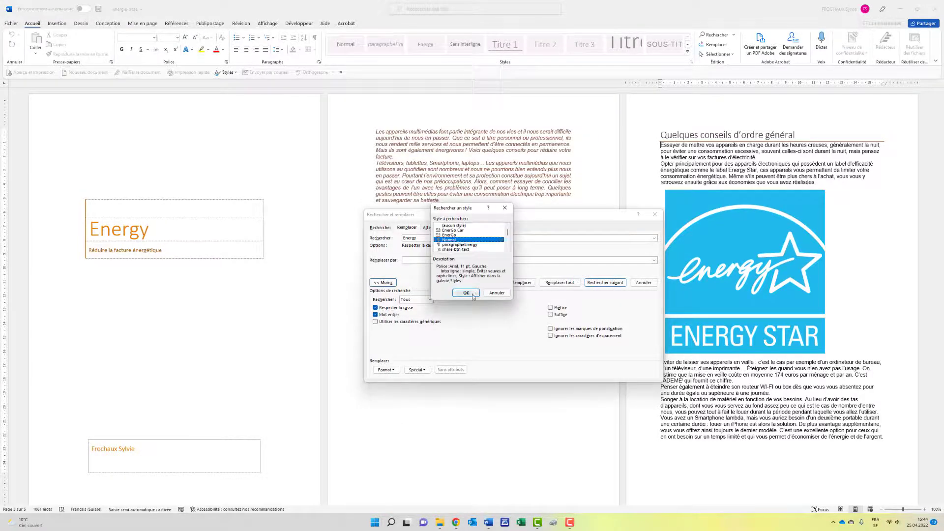
click(466, 293)
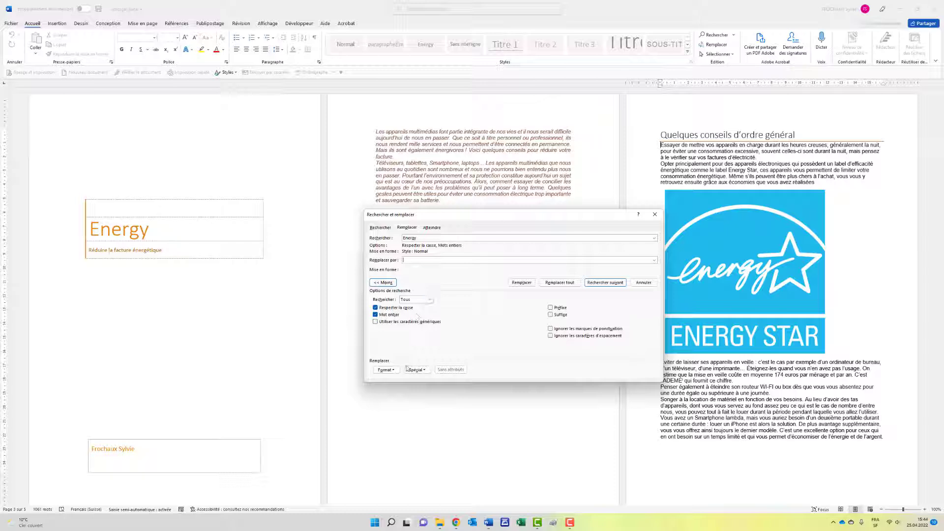
Step: Replace all matches with the Energy style, giving one replacement
click(389, 370)
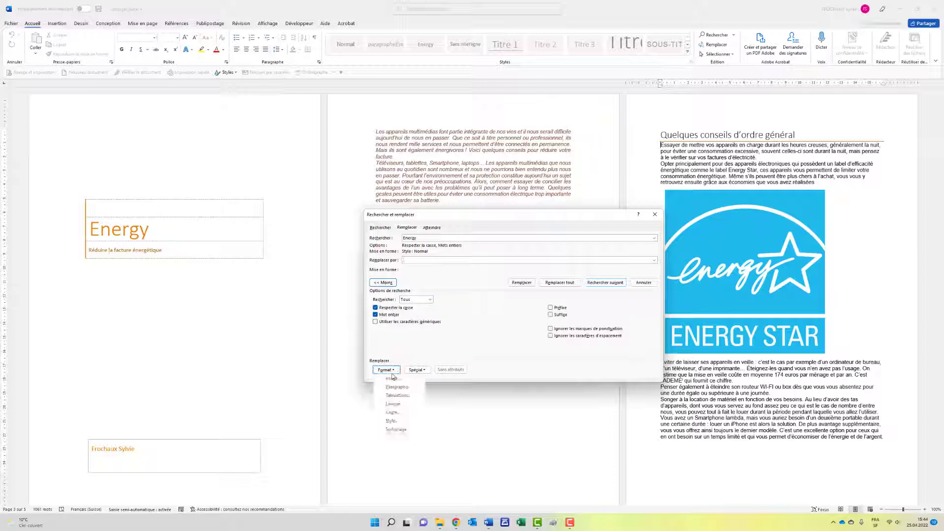
click(391, 421)
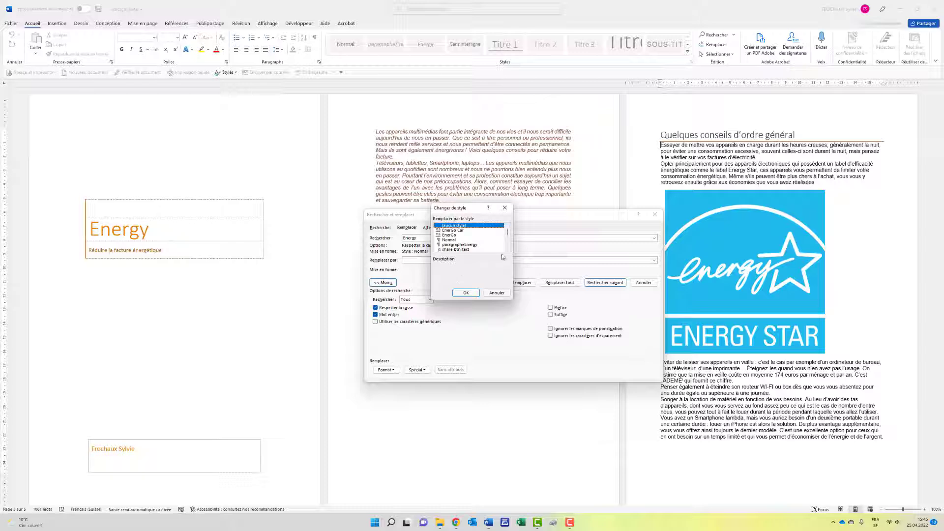
drag(508, 230, 509, 239)
click(508, 226)
click(508, 226)
click(508, 226)
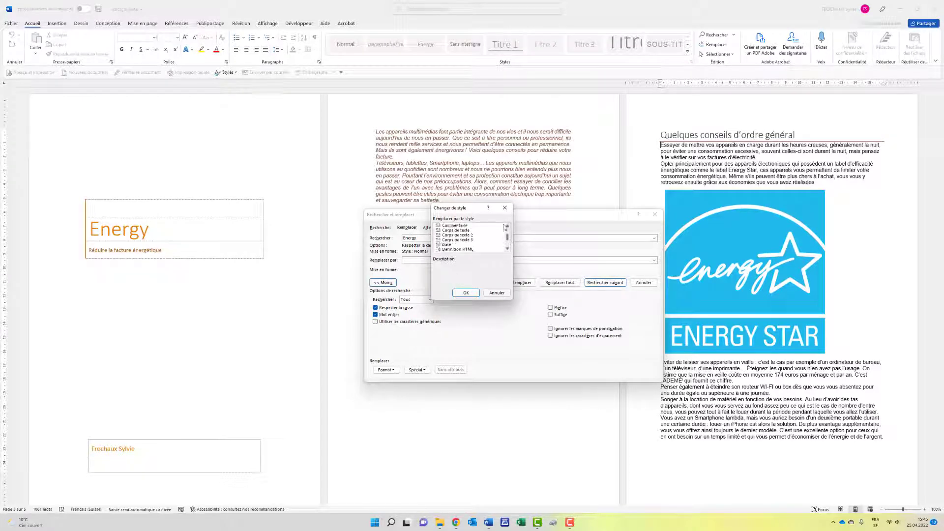
key(e)
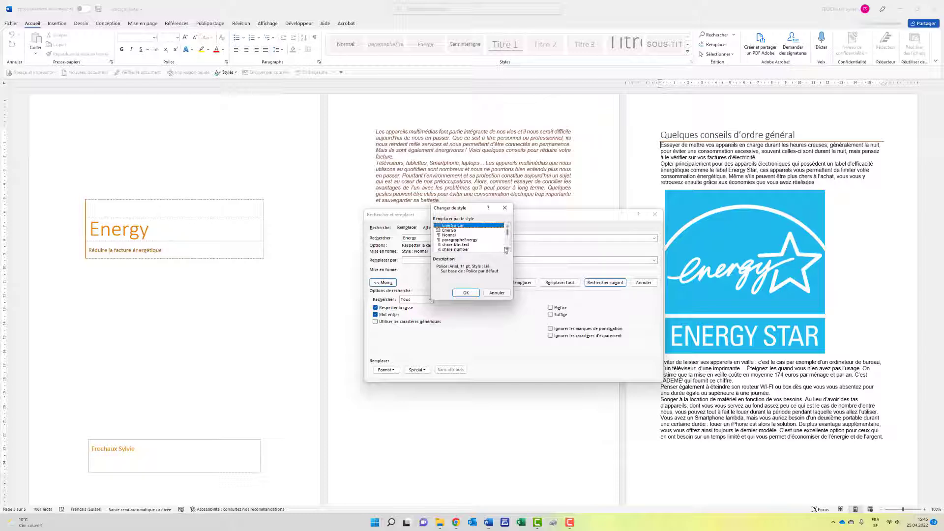
click(507, 250)
click(508, 250)
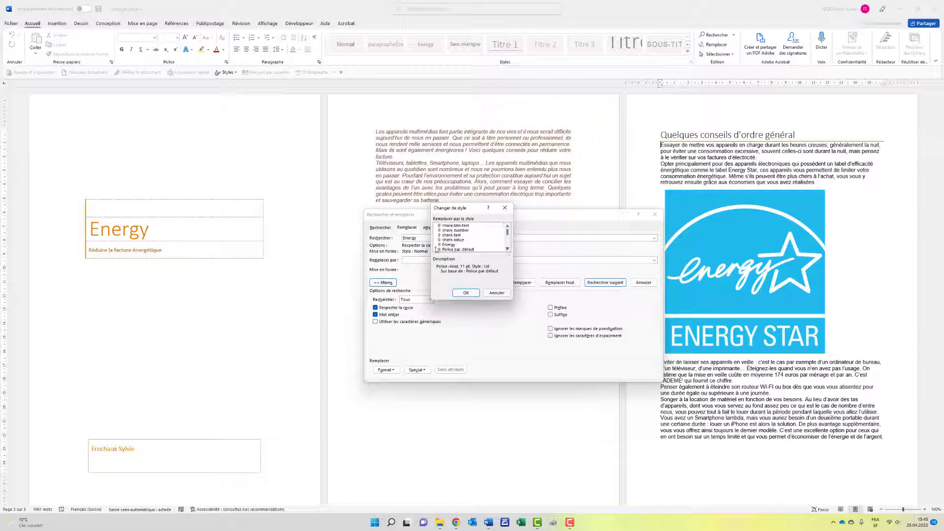
click(448, 245)
click(465, 292)
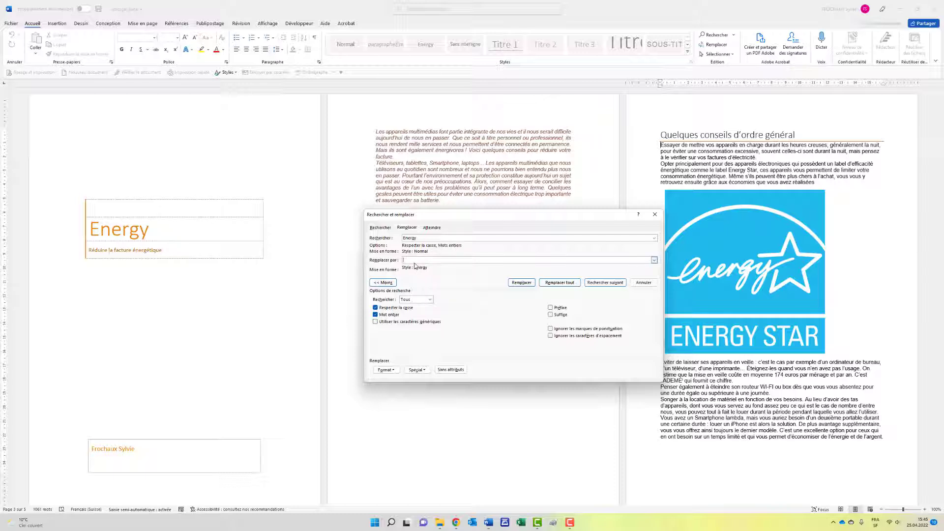
click(561, 286)
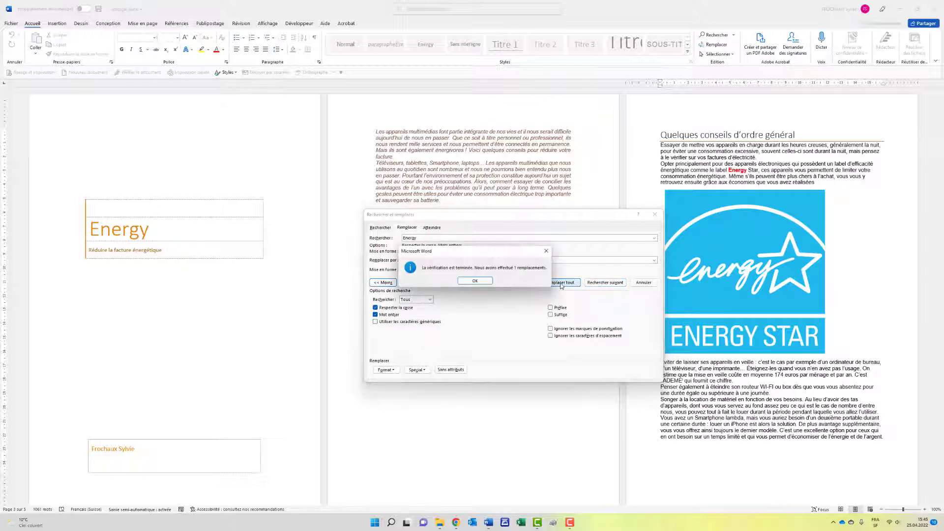
click(517, 288)
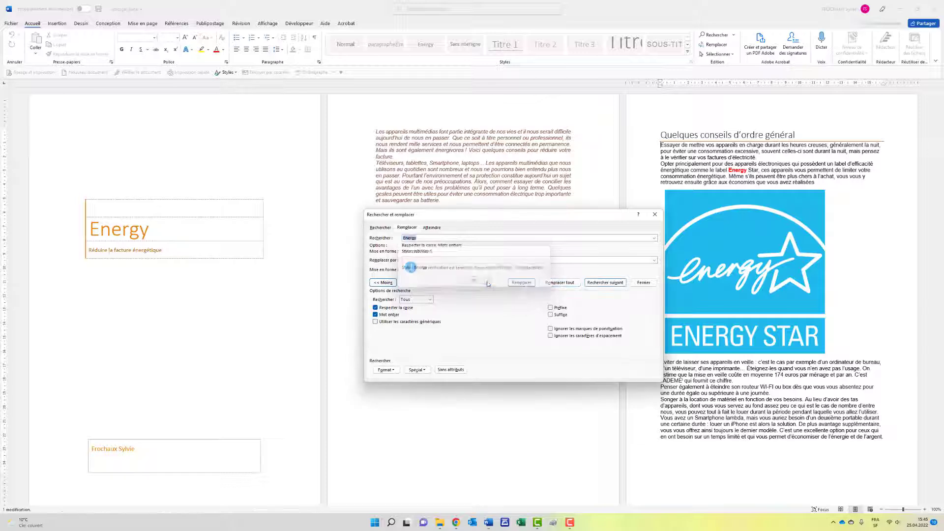
click(654, 214)
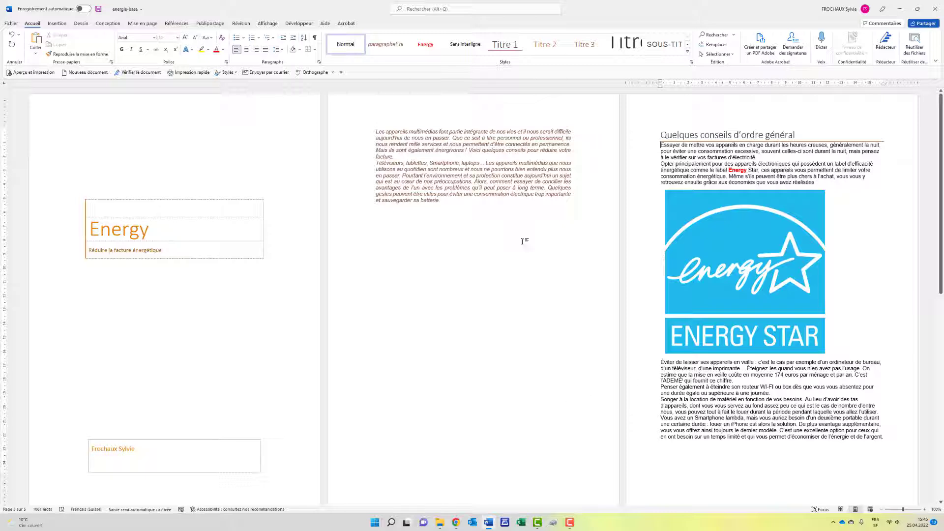
click(456, 150)
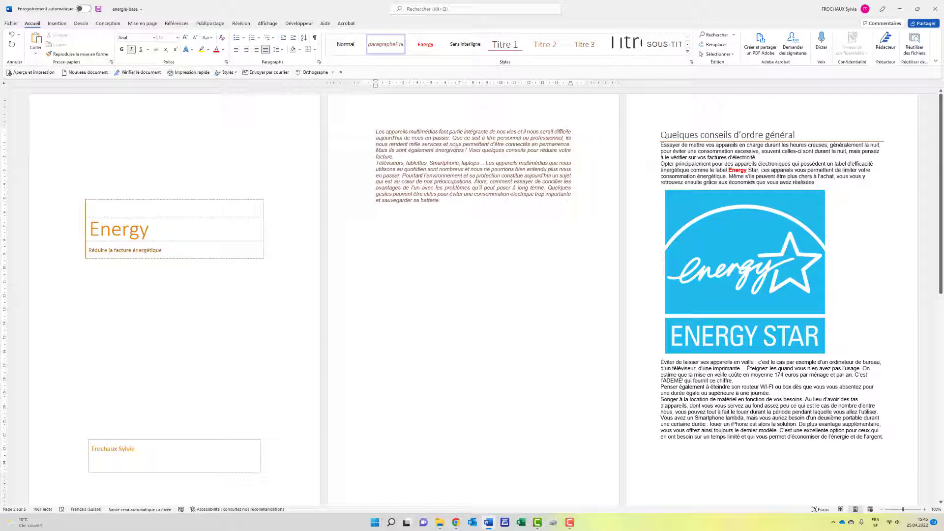
click(738, 170)
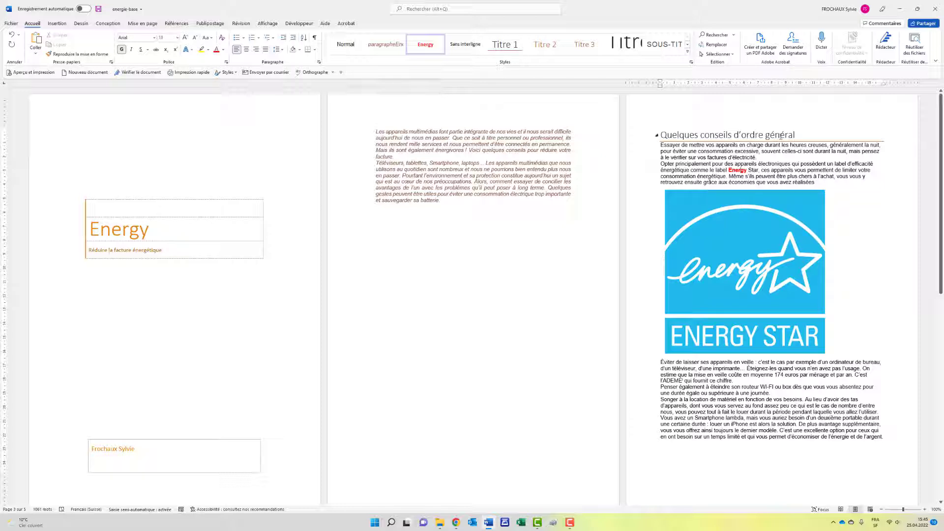
click(343, 52)
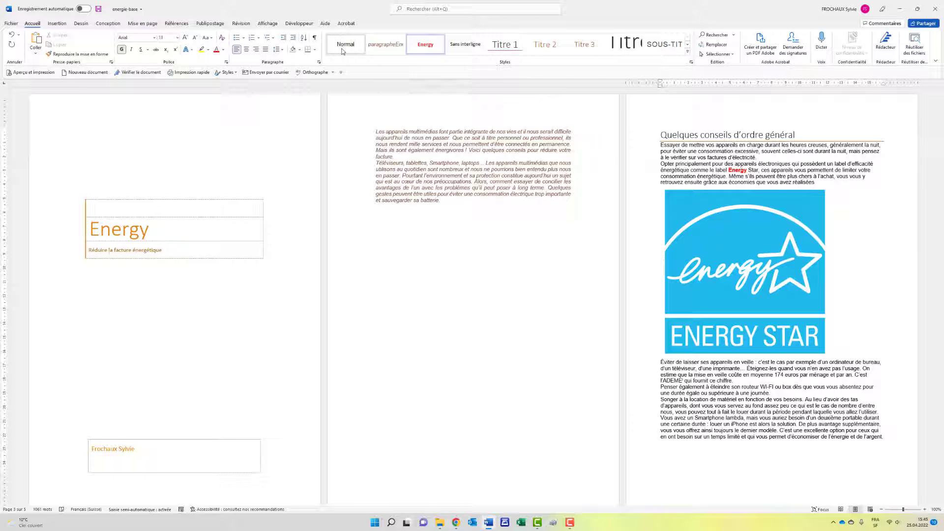
Step: Modify the Normal style to justified alignment with 6 pt spacing before and after
right_click(343, 51)
click(359, 78)
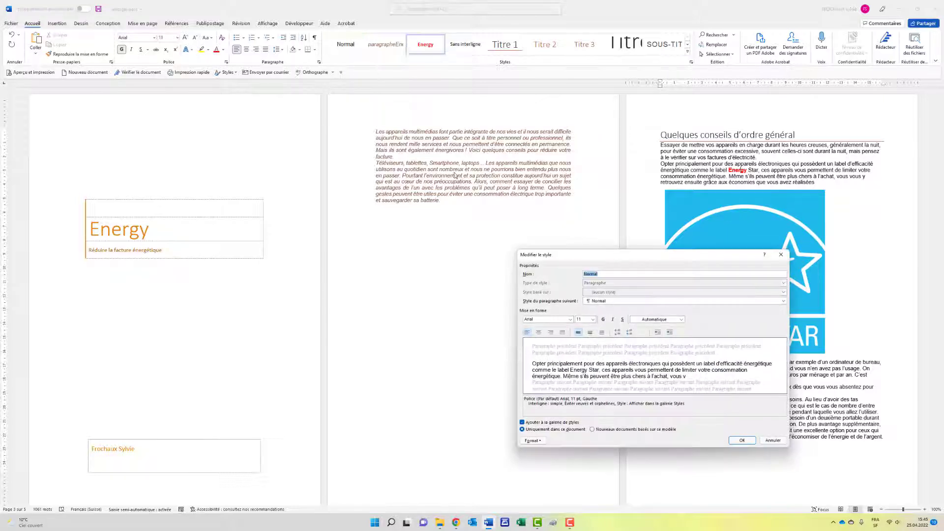
click(562, 333)
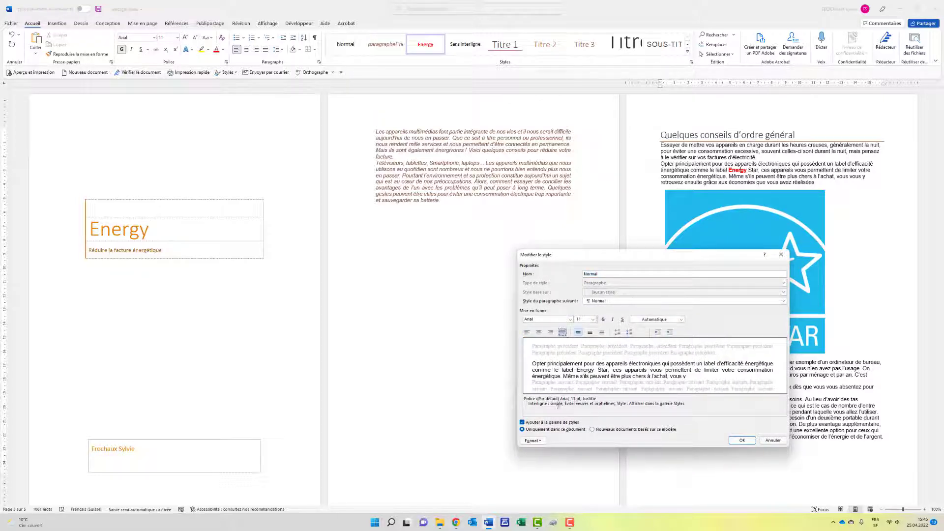
click(533, 440)
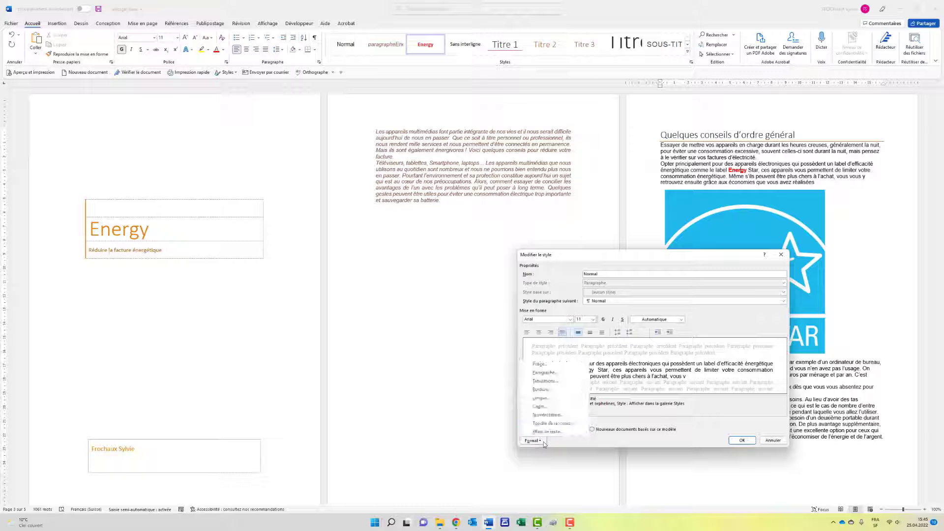
click(544, 372)
click(456, 261)
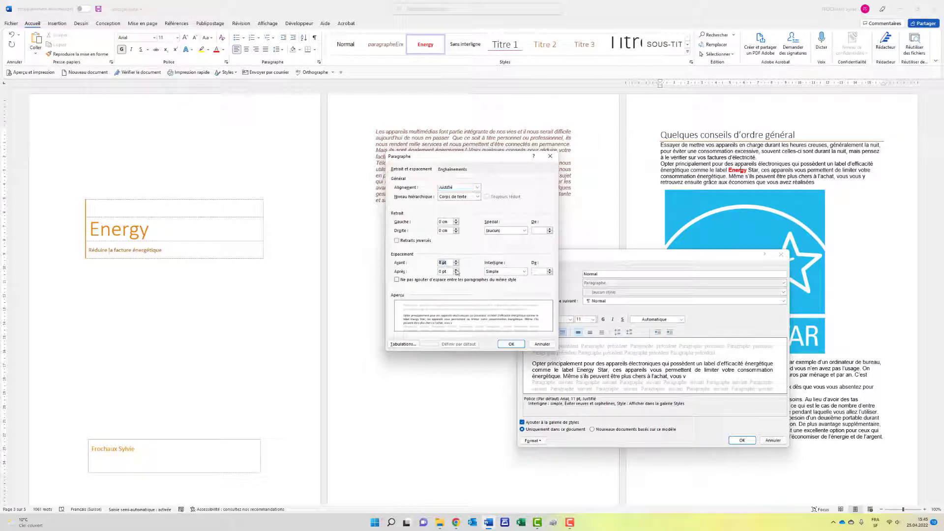
click(456, 269)
click(511, 344)
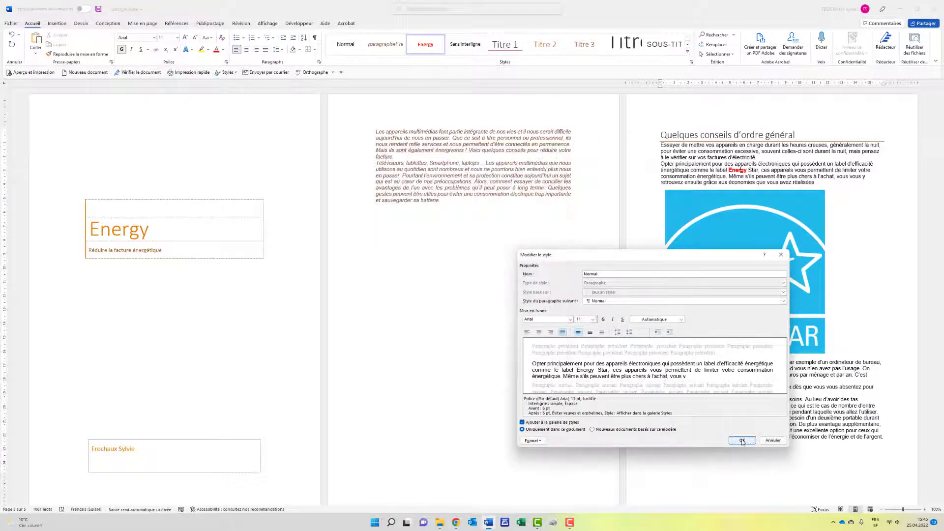
click(742, 440)
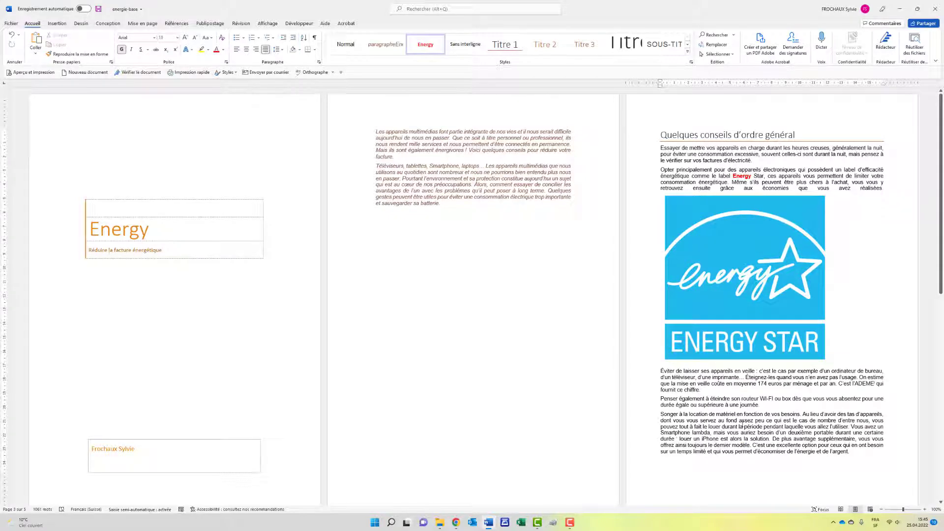
Step: Apply the '1 Titre 1, 1.1 Titre 2' multilevel numbering to the Quelques conseils heading
click(690, 146)
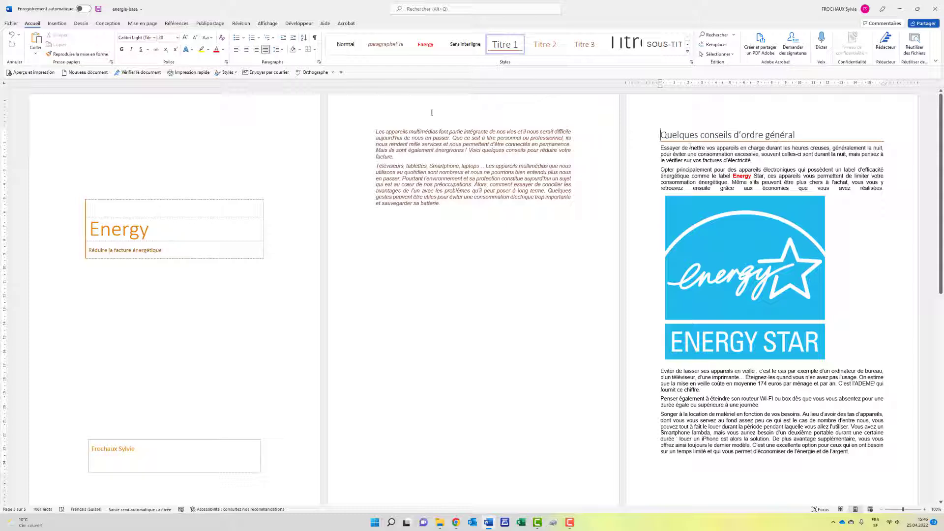
click(274, 39)
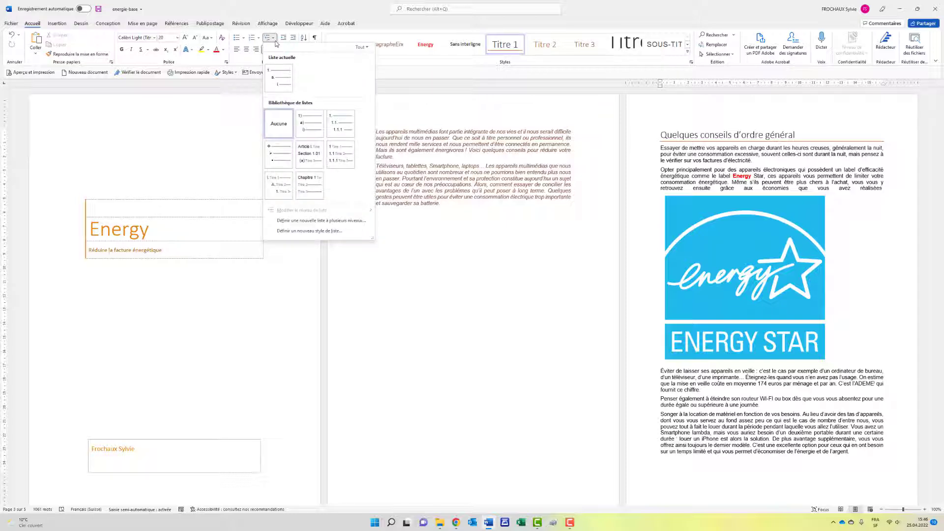
mouse_move(343, 164)
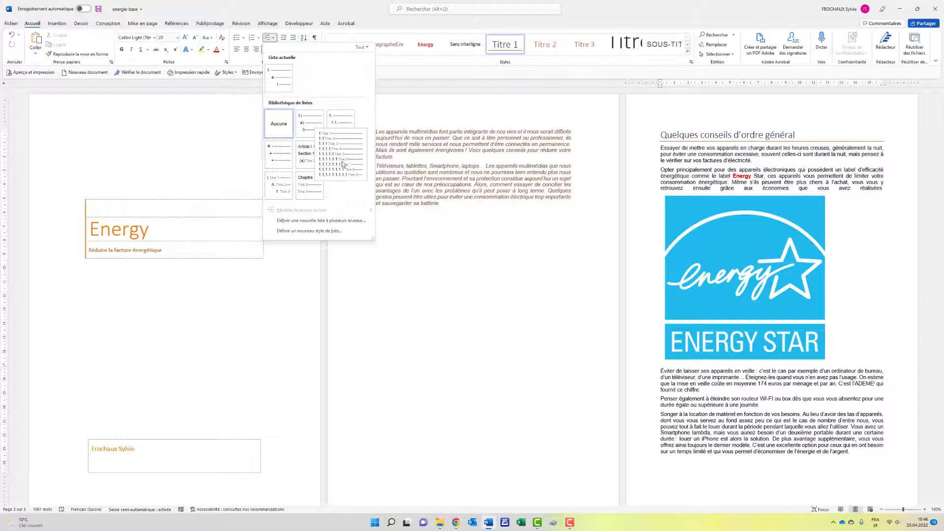
click(343, 164)
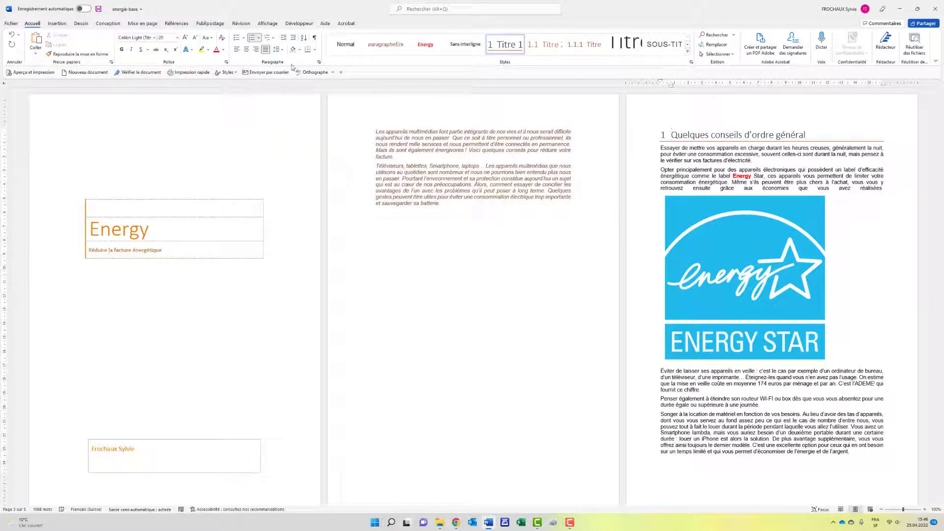
Step: Define a new multilevel list whose level 1 is numbered A, B, C
click(275, 40)
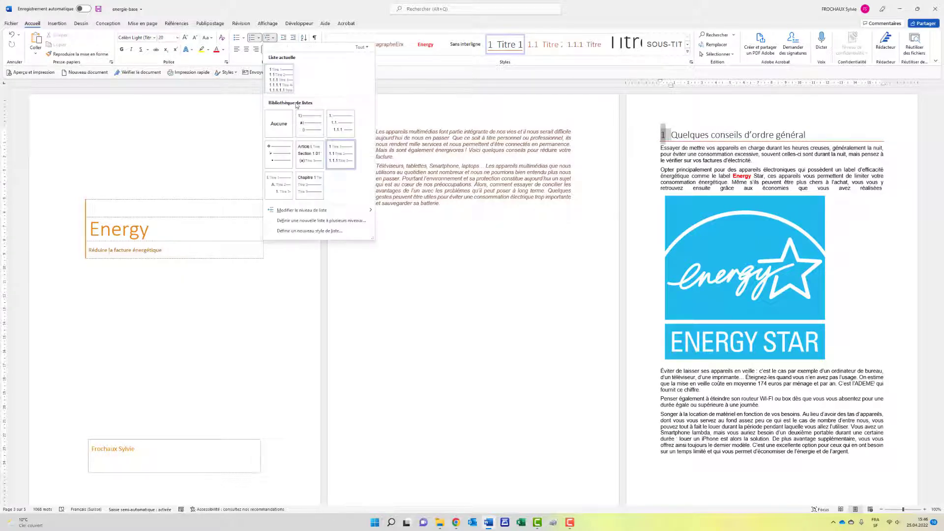
click(317, 226)
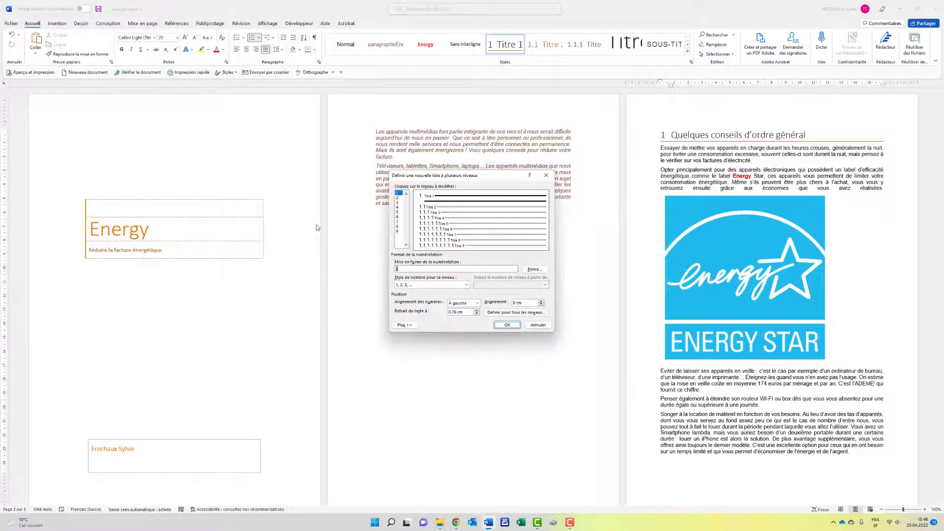
click(466, 285)
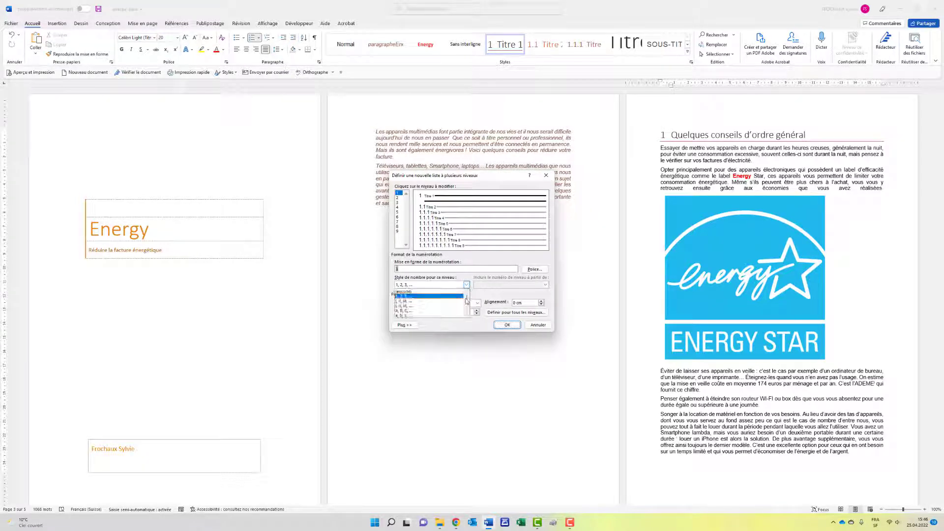
click(460, 310)
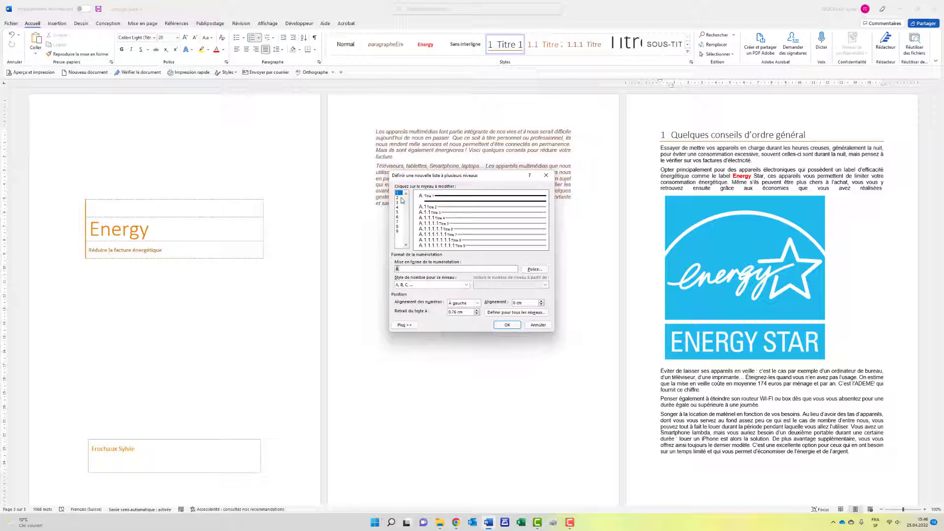
Step: Add a period to the level-2 number format, keep its alignment at 0 cm, and apply the list
click(399, 198)
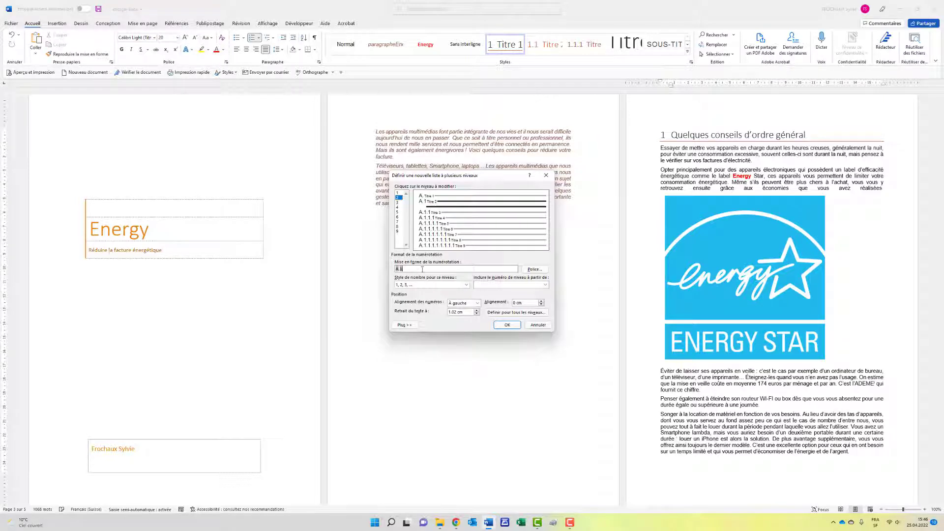
text(.)
click(398, 194)
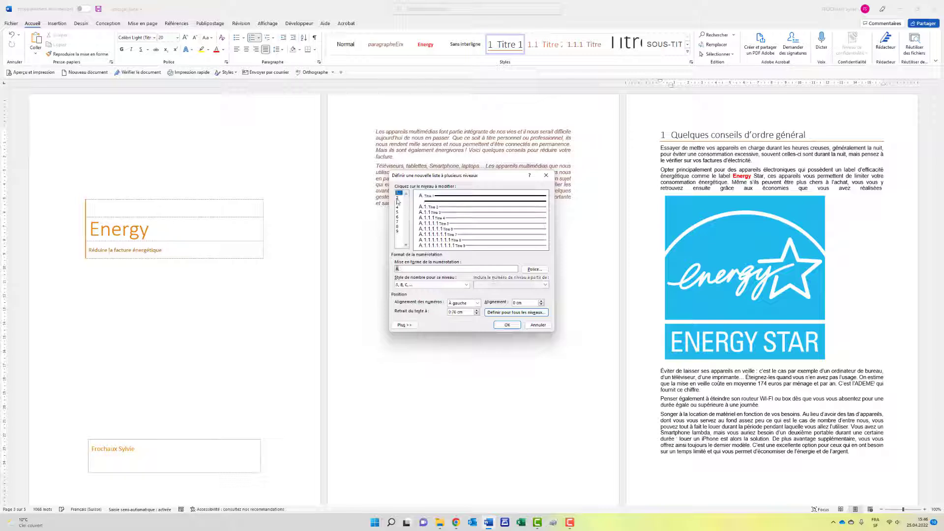
click(398, 198)
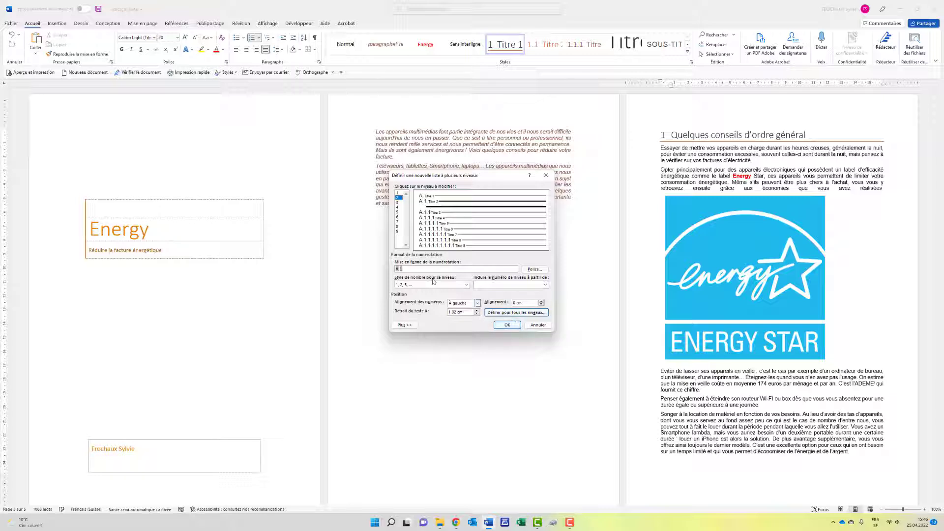
click(541, 302)
click(541, 305)
click(405, 325)
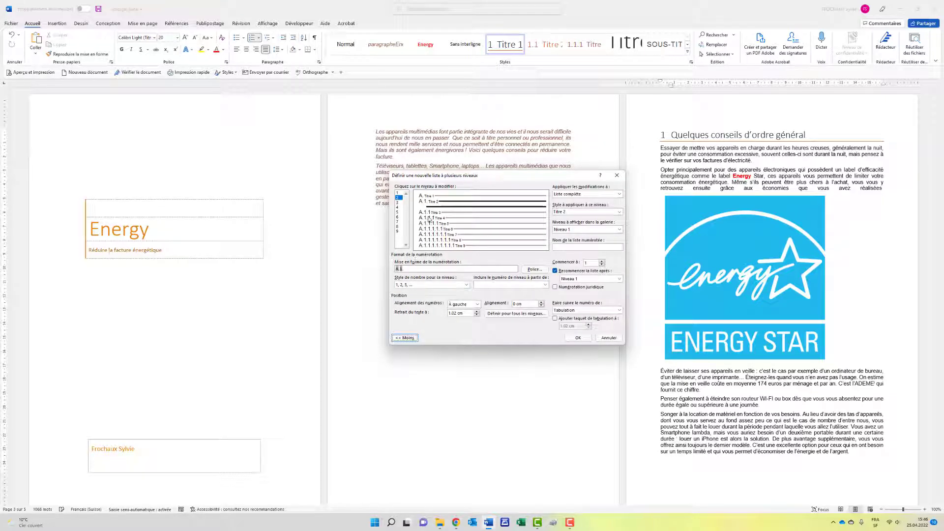
click(579, 338)
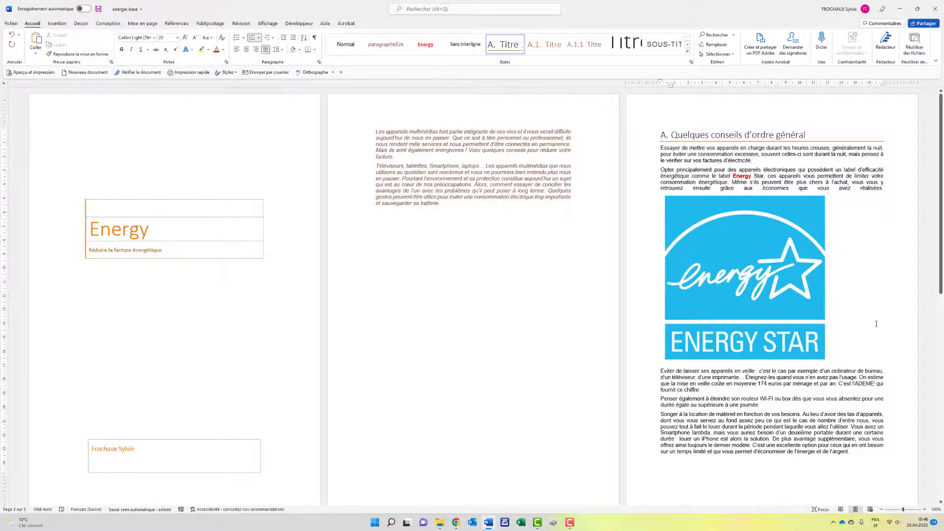
Step: Give the Titre 1 style 18 pt before, 6 pt after, and a 0,76 cm hanging indent
scroll(876, 324, down, 8)
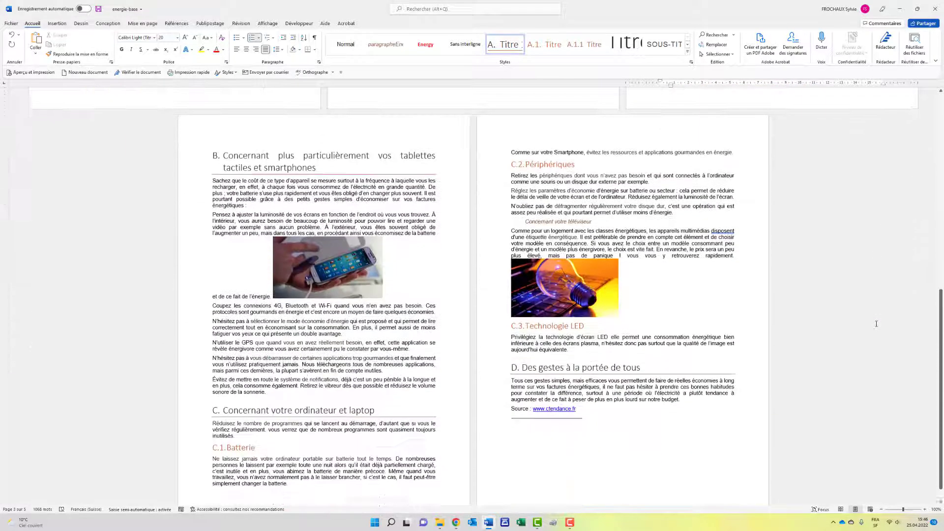
scroll(877, 323, up, 8)
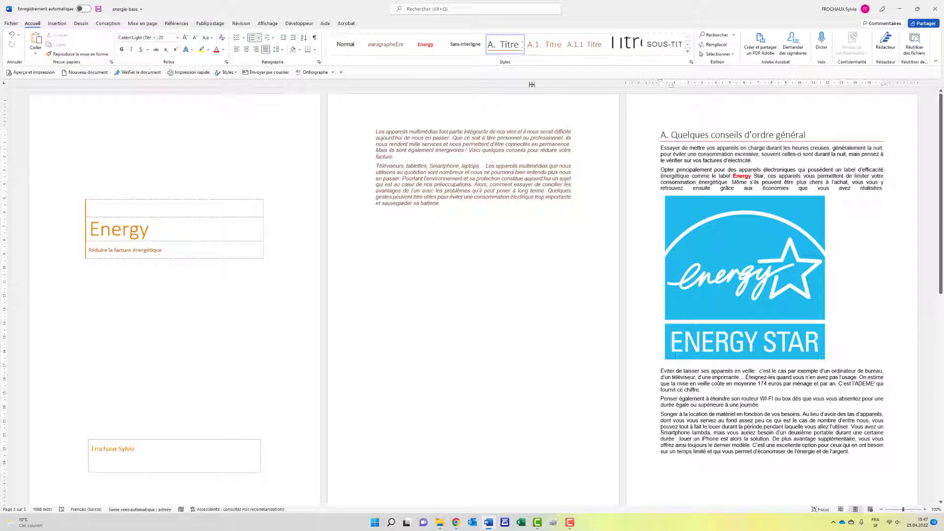
right_click(506, 48)
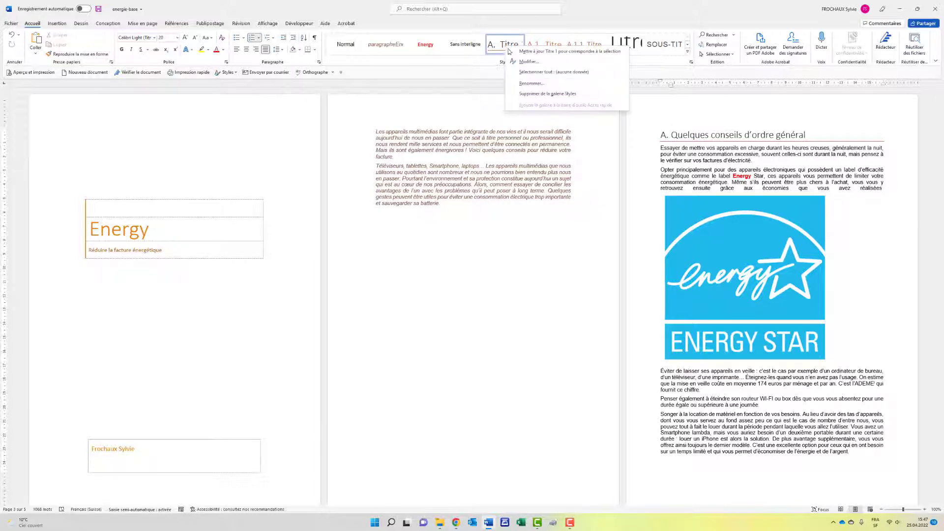
click(518, 61)
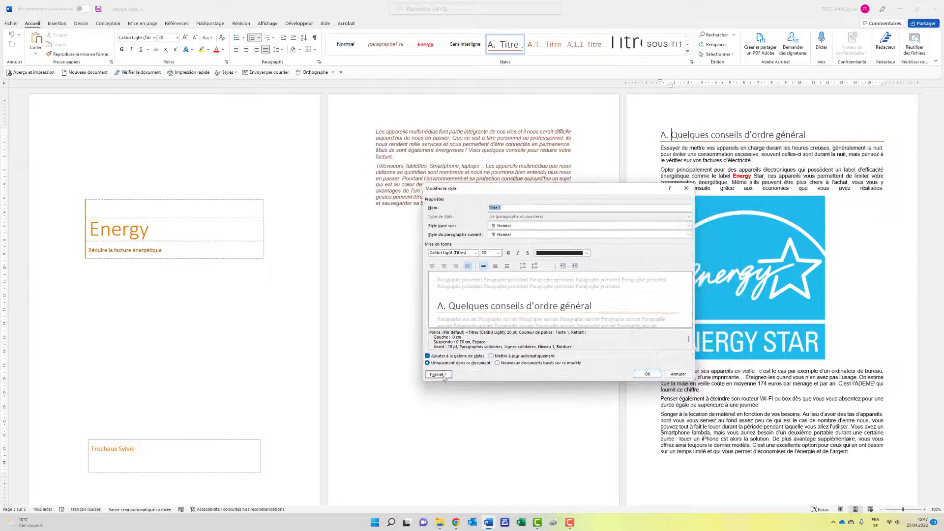
click(437, 374)
click(446, 392)
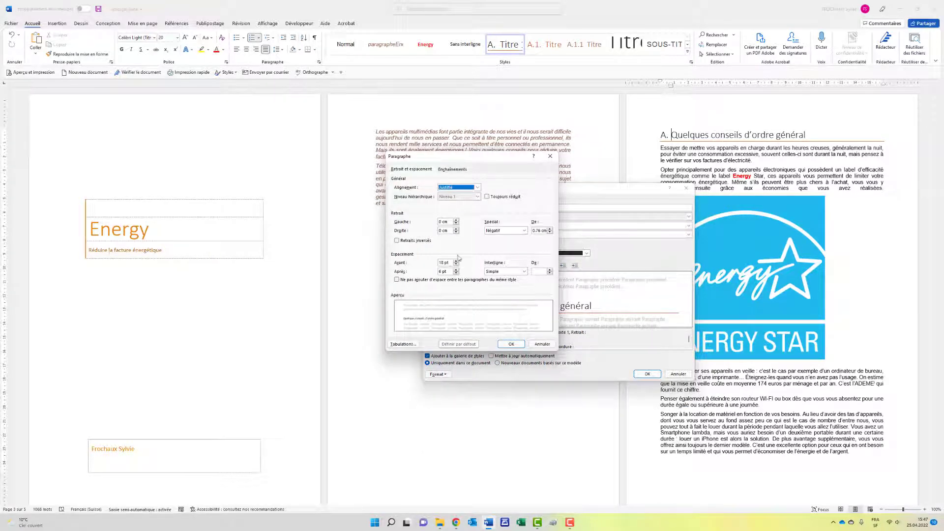
click(511, 344)
click(647, 374)
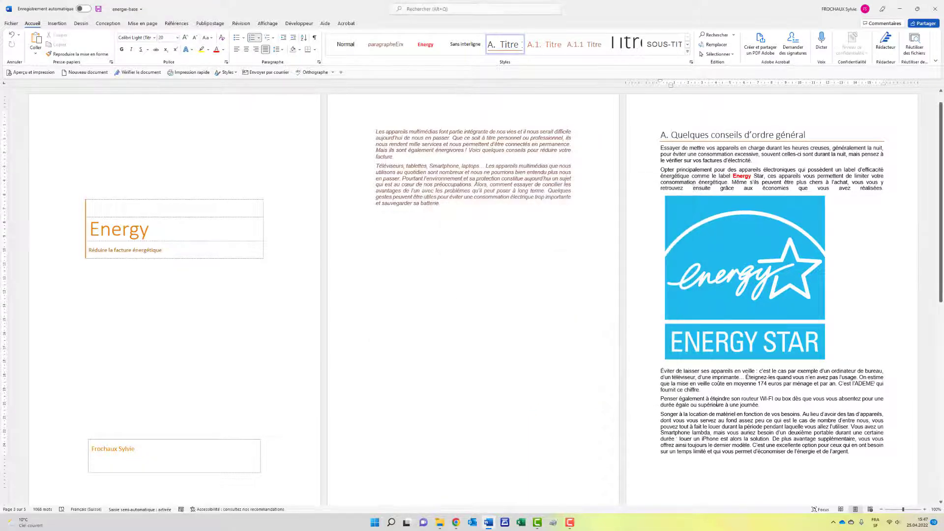
scroll(596, 237, down, 5)
Step: From the C.2 Périphériques heading, set the Titre 2 style to 12 pt before and 6 pt after
click(531, 299)
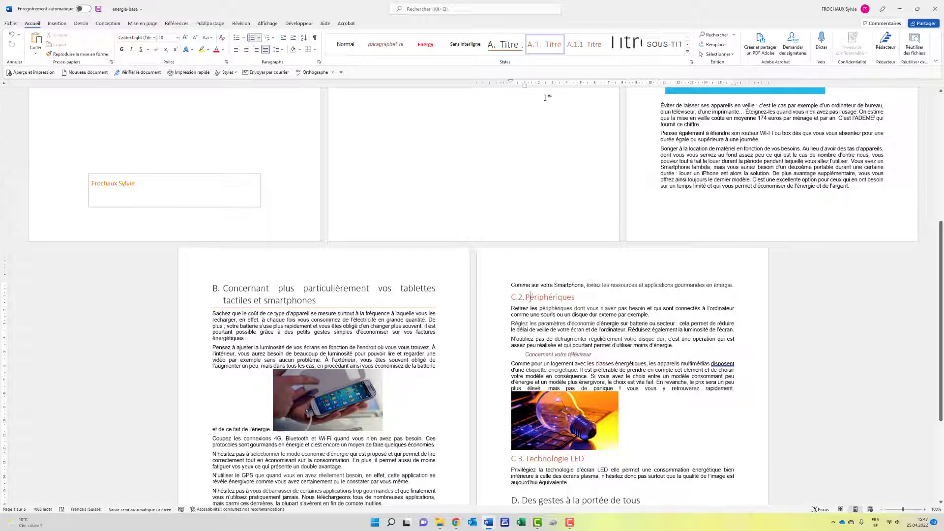
right_click(547, 49)
click(562, 63)
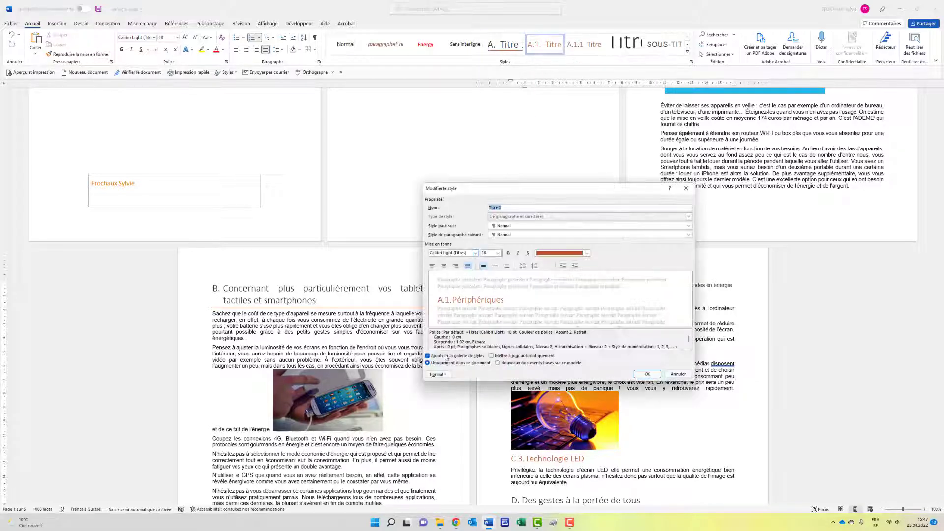
click(437, 375)
click(449, 391)
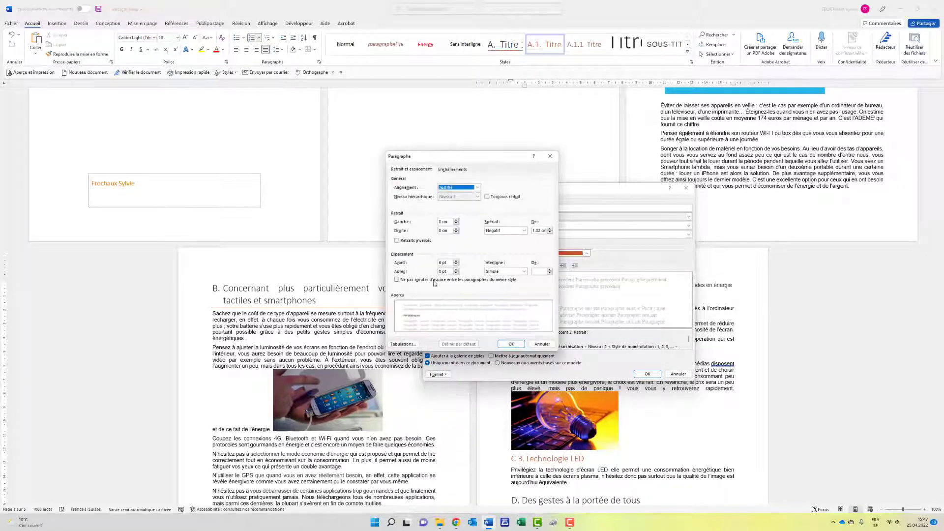
click(456, 262)
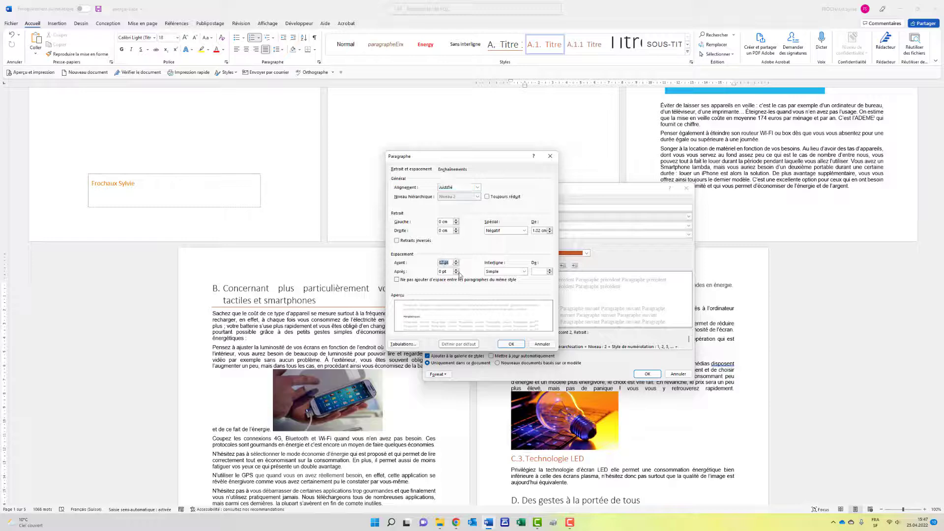
click(456, 270)
click(511, 345)
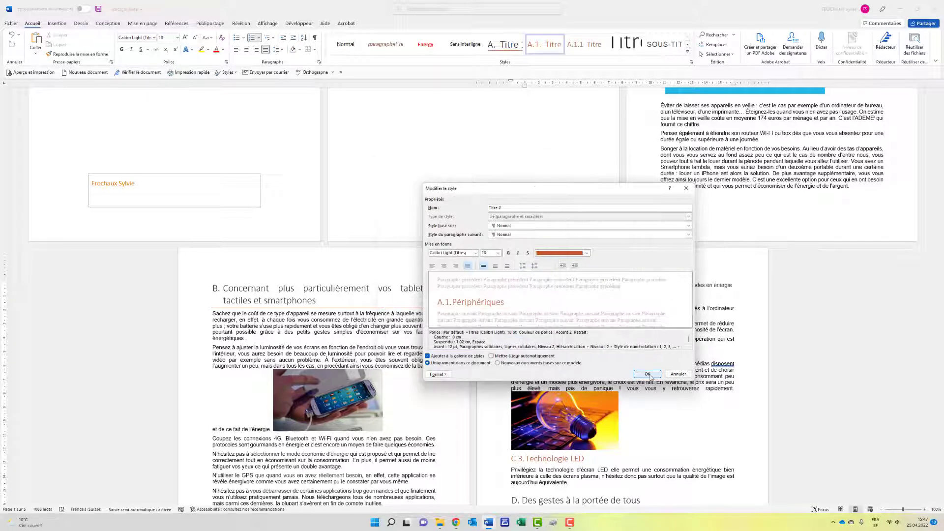
click(656, 374)
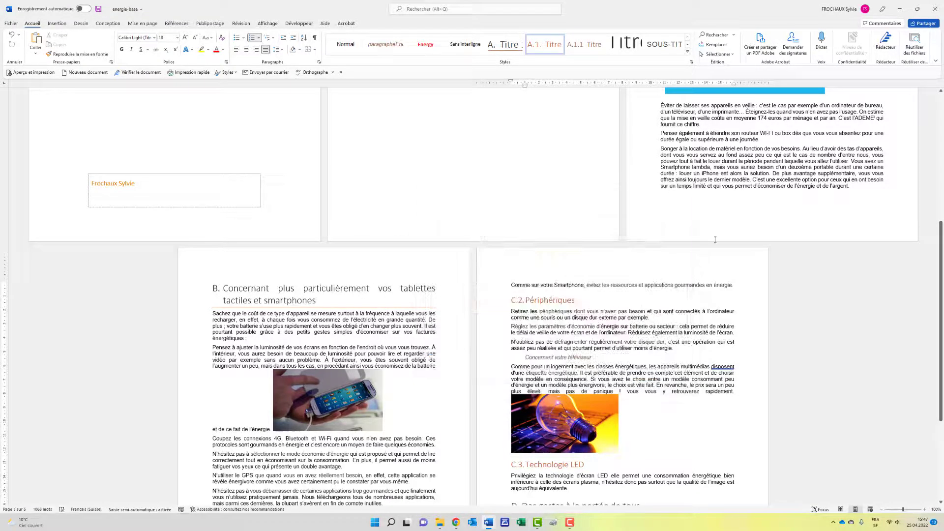
scroll(715, 239, up, 5)
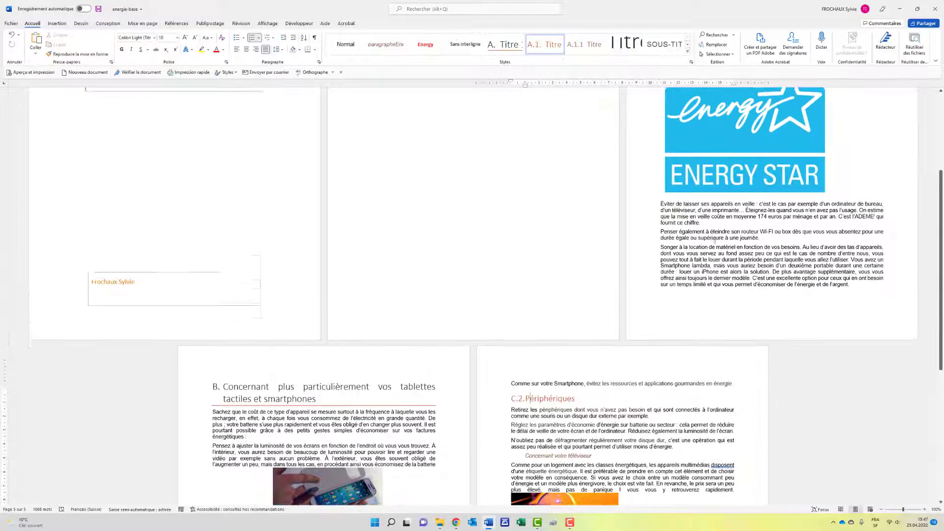
scroll(715, 239, up, 6)
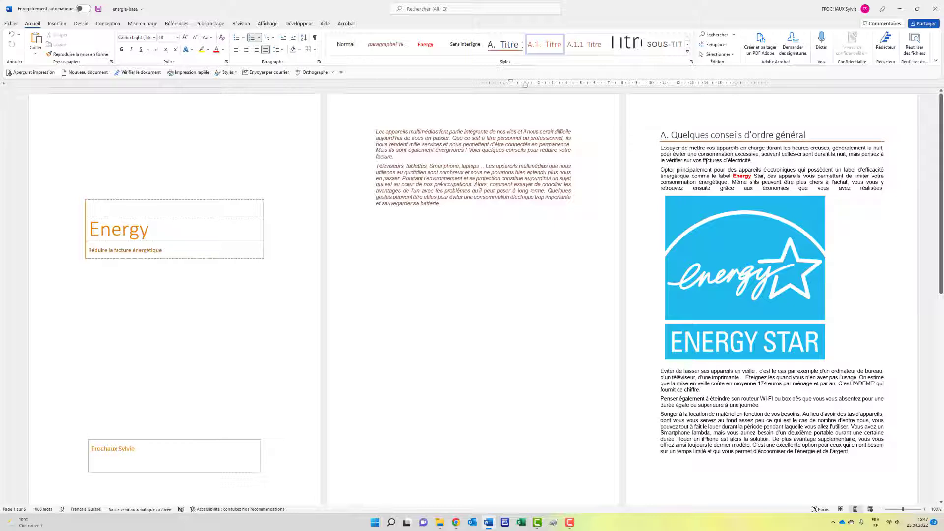
Step: Enable 'Saut de page avant' in the Titre 1 style's line and page break settings
click(678, 136)
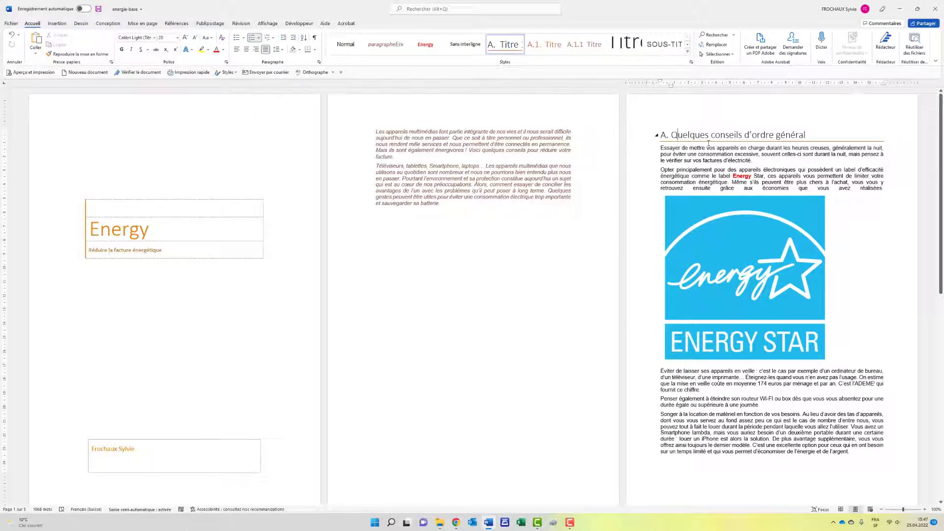
right_click(499, 44)
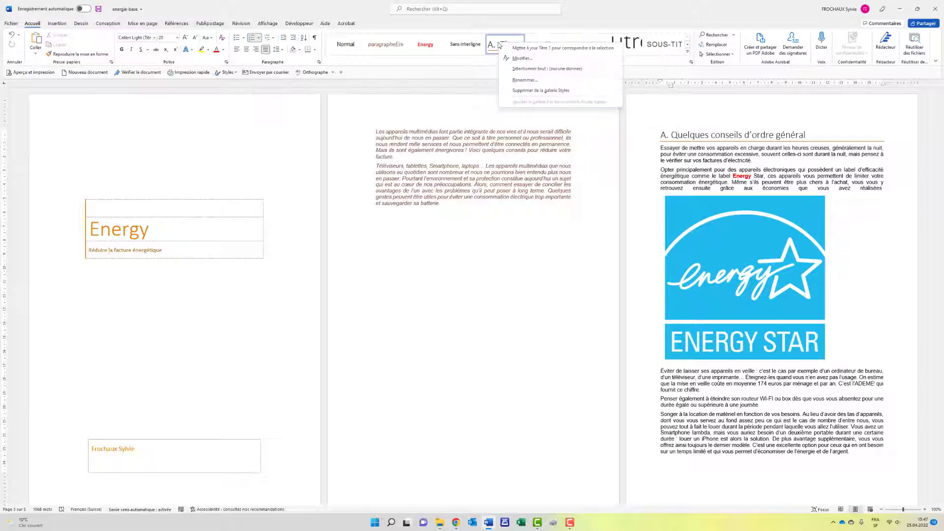
click(506, 58)
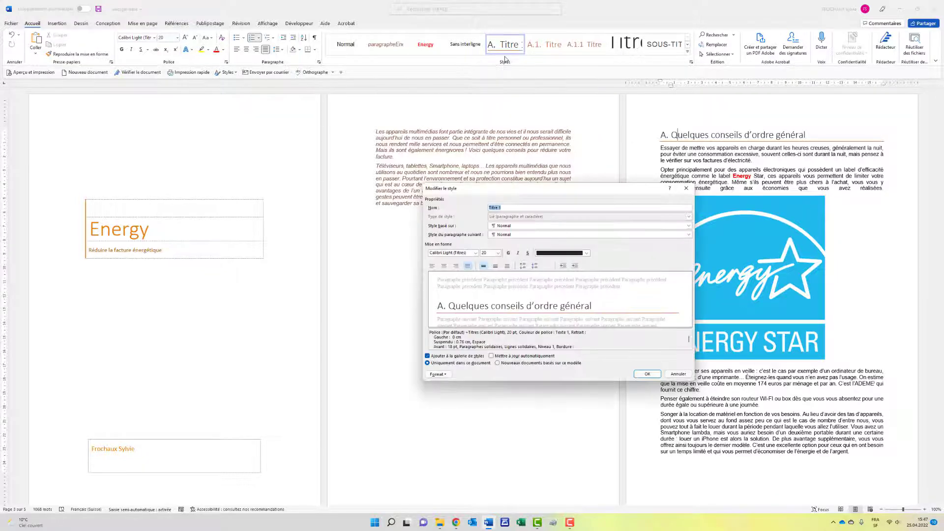
click(441, 375)
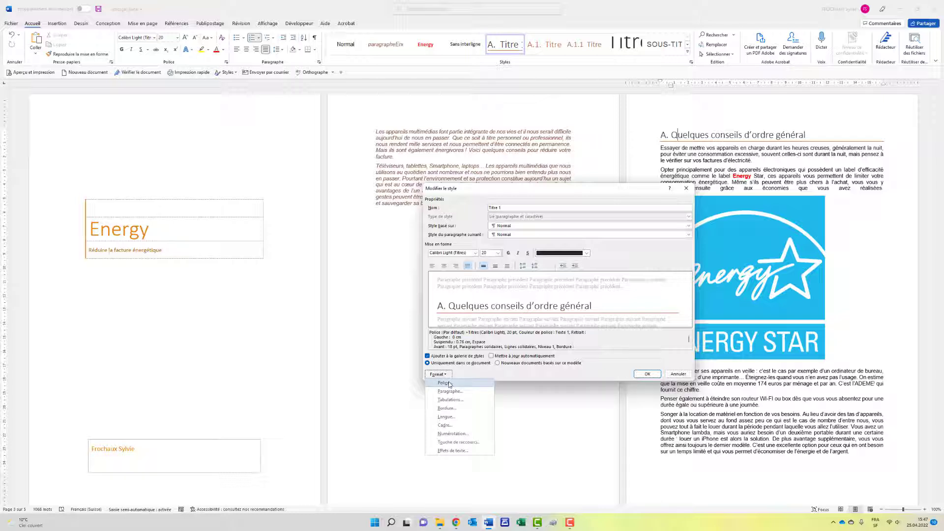
click(449, 391)
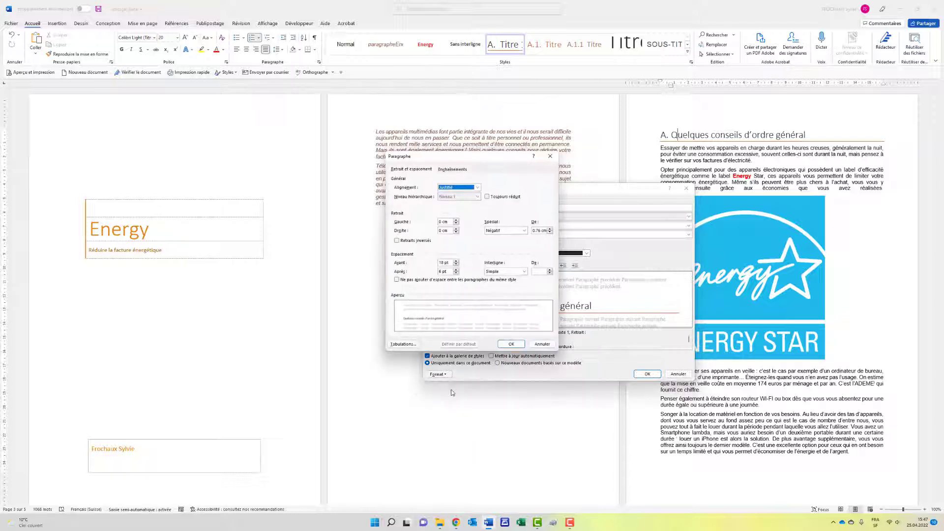
click(453, 170)
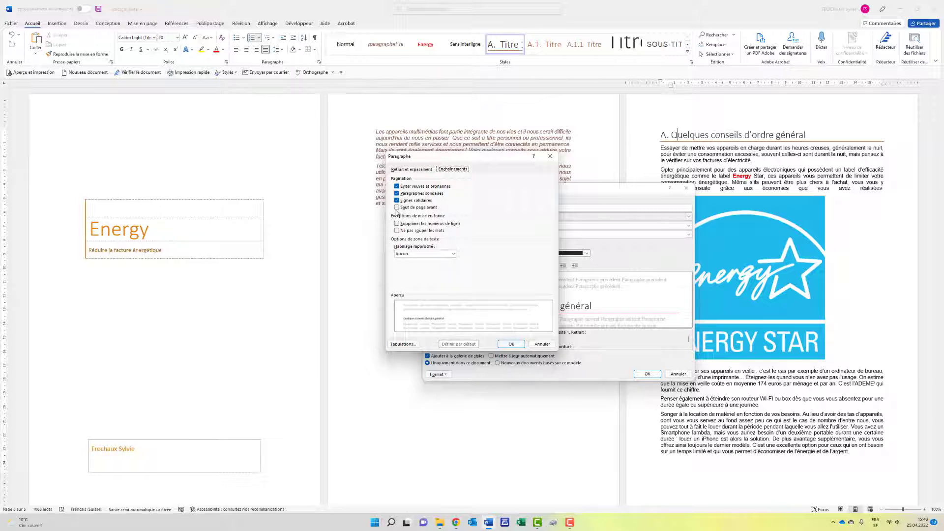
click(397, 211)
click(511, 344)
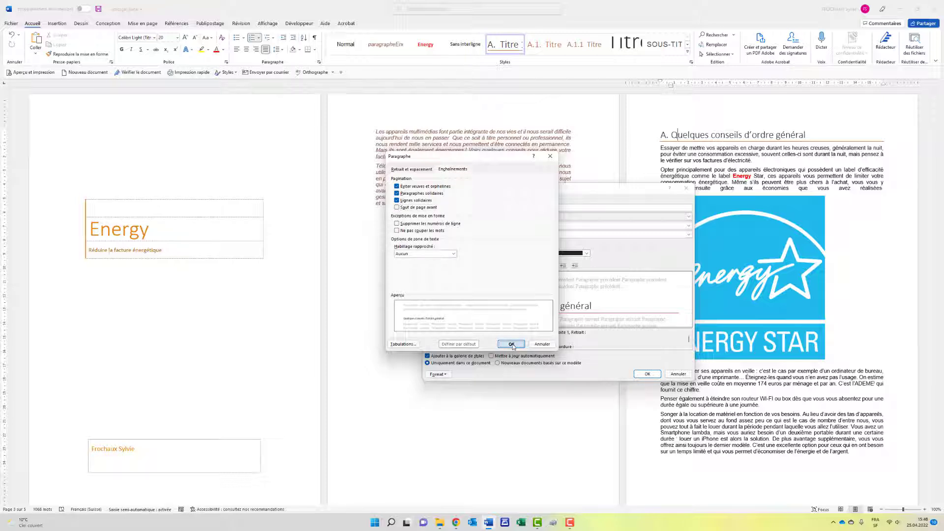
click(647, 375)
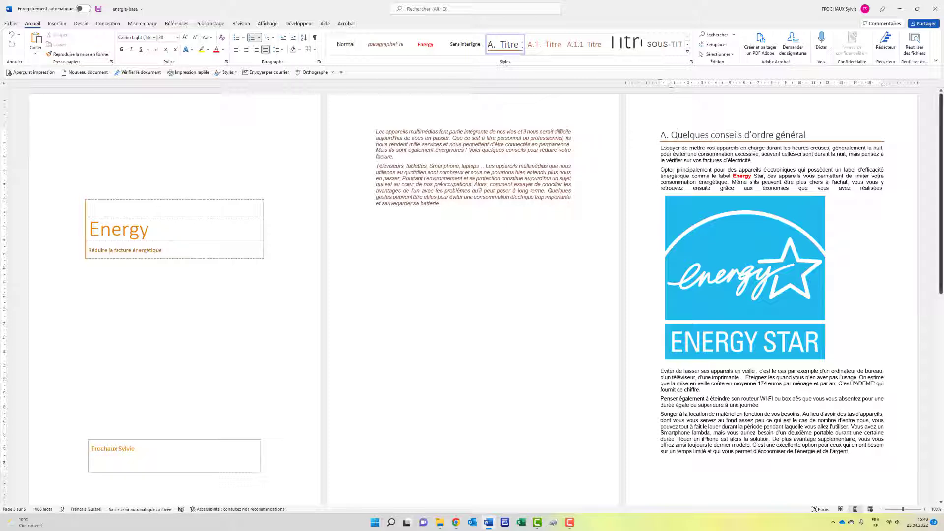
Step: Apply square text wrapping to the Energy Star logo on page 3
click(843, 176)
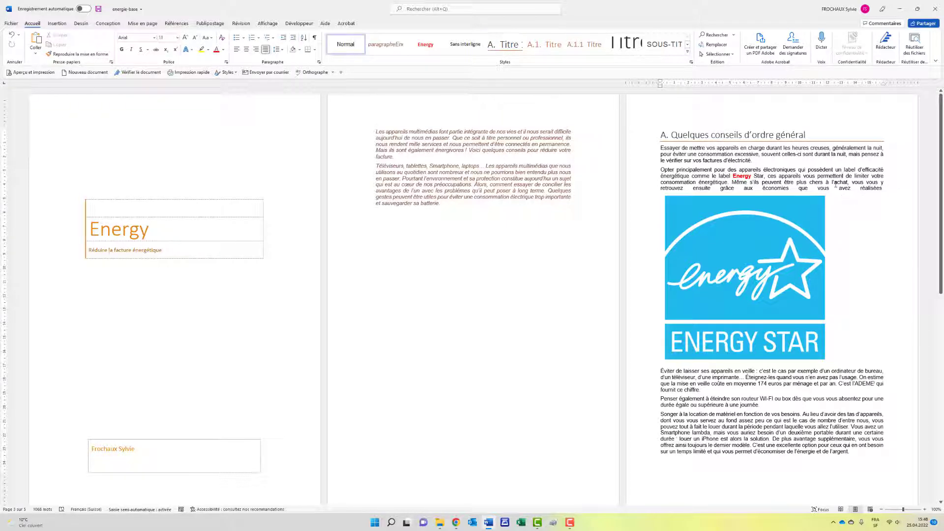
scroll(776, 294, down, 5)
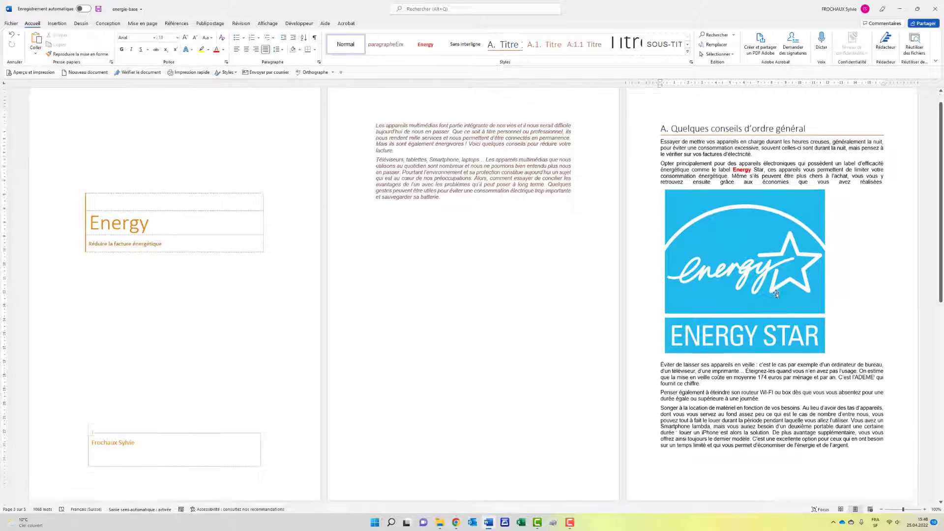
scroll(776, 293, up, 3)
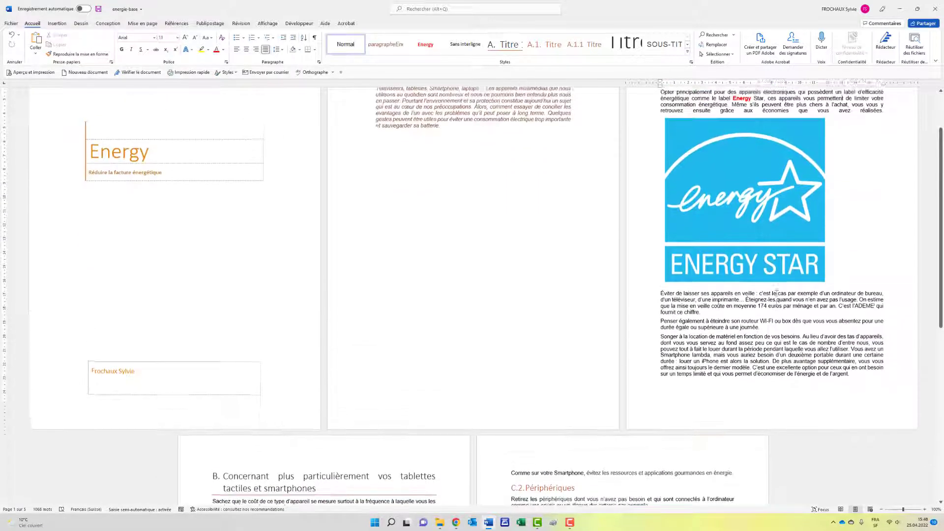
click(735, 261)
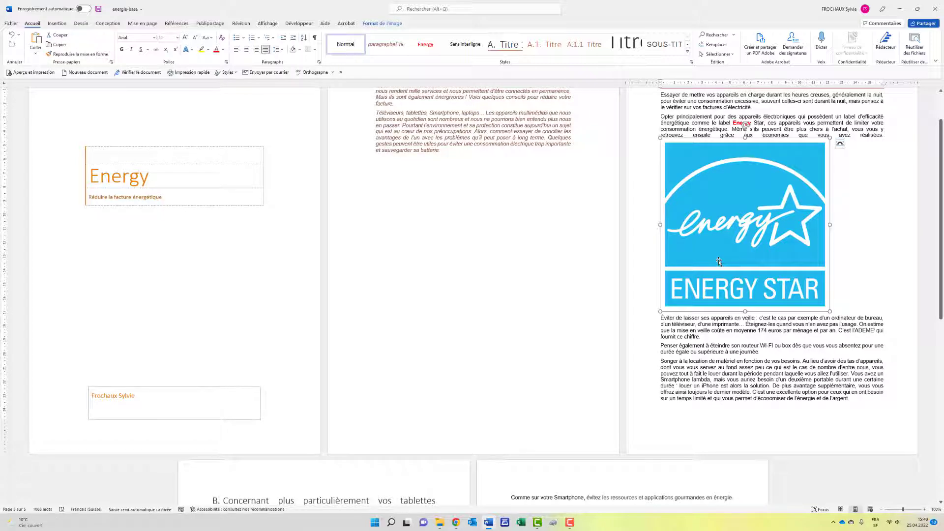
click(840, 143)
click(861, 198)
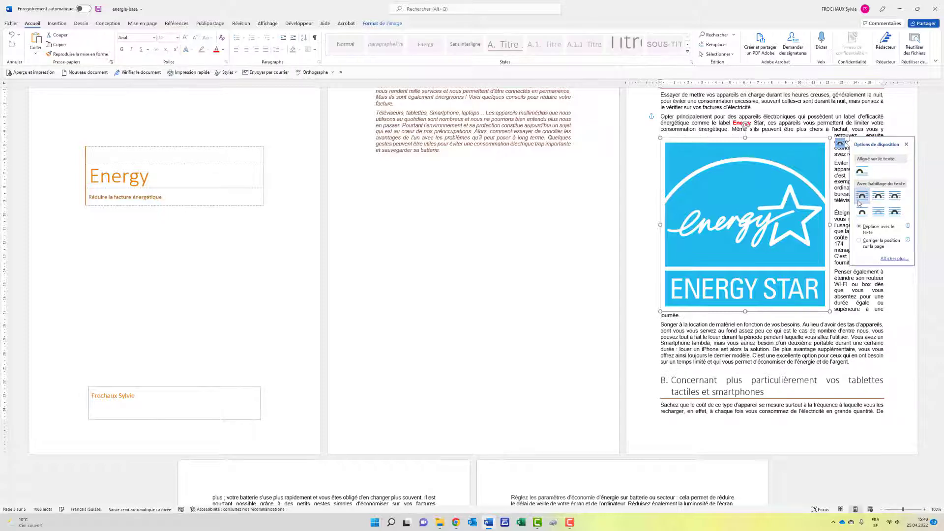
right_click(753, 212)
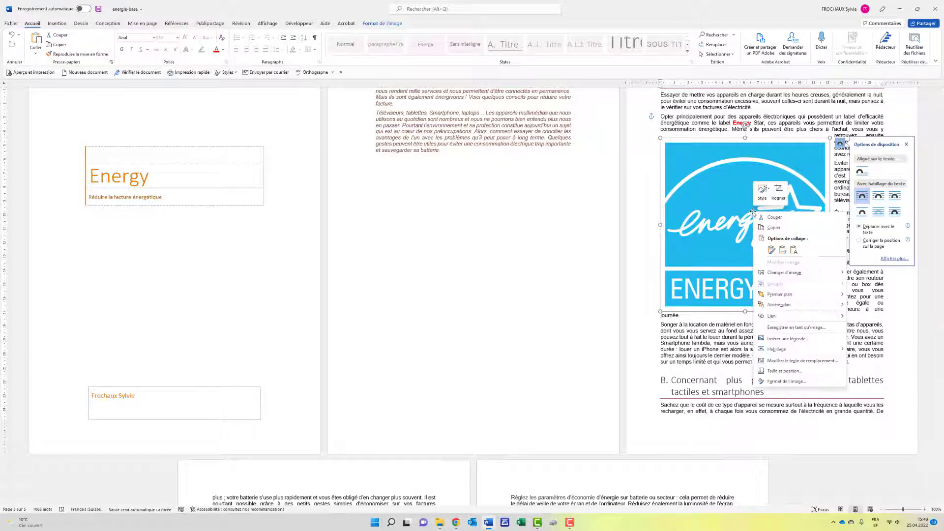
Step: Caption the Energy Star logo 'Figure 1 Logo' and group it with the caption
click(775, 340)
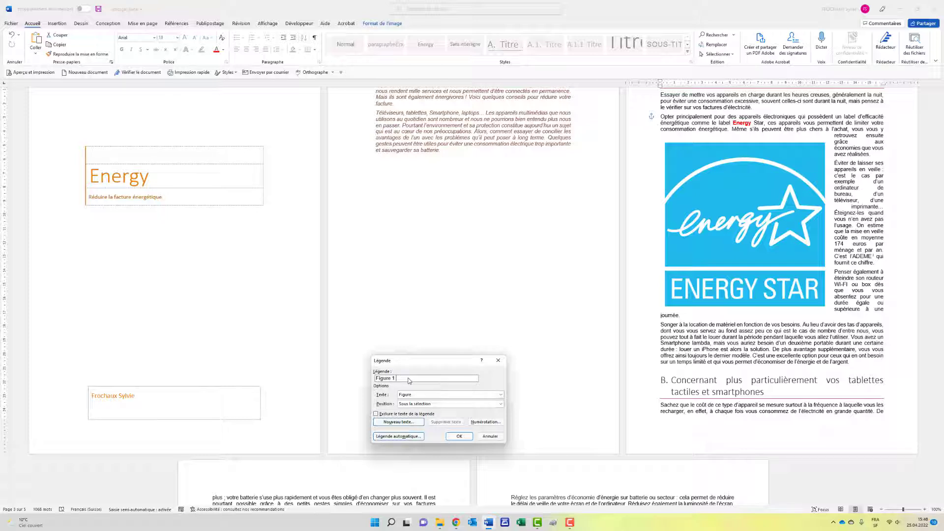
click(459, 436)
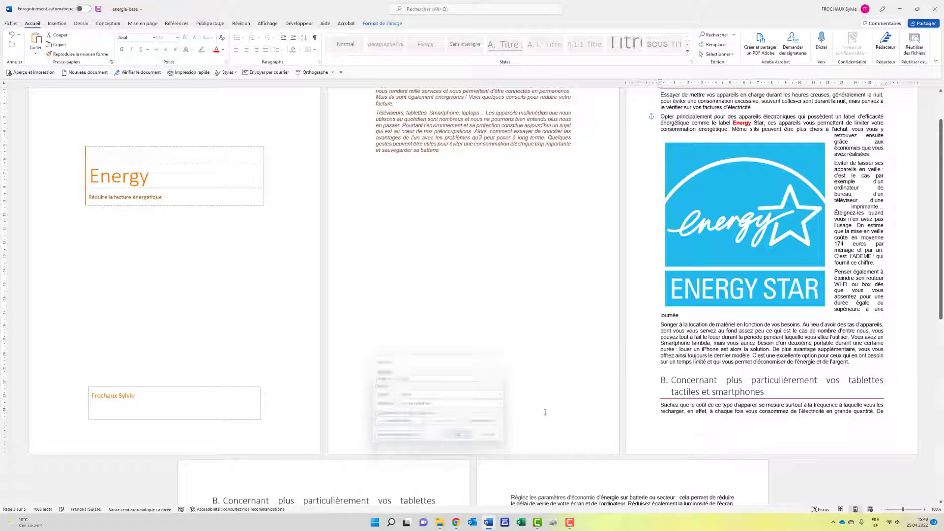
click(741, 253)
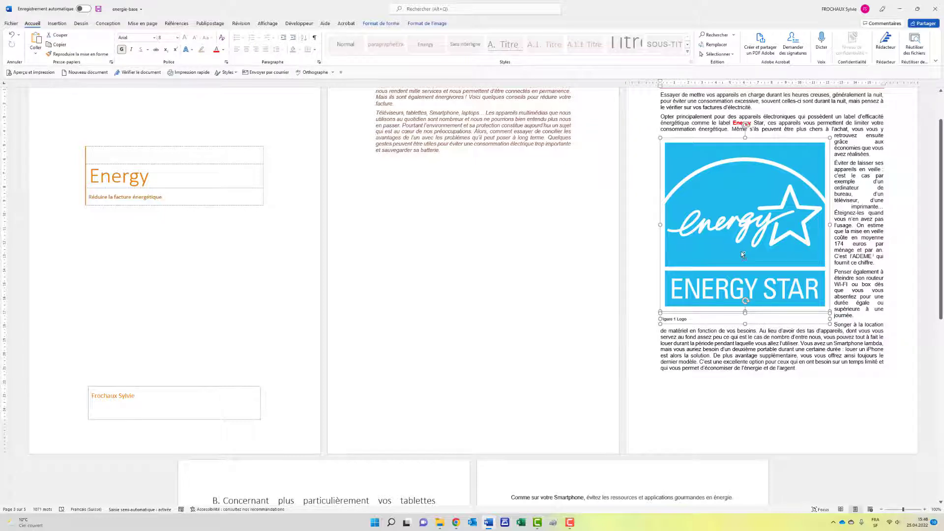
right_click(743, 254)
mouse_move(807, 306)
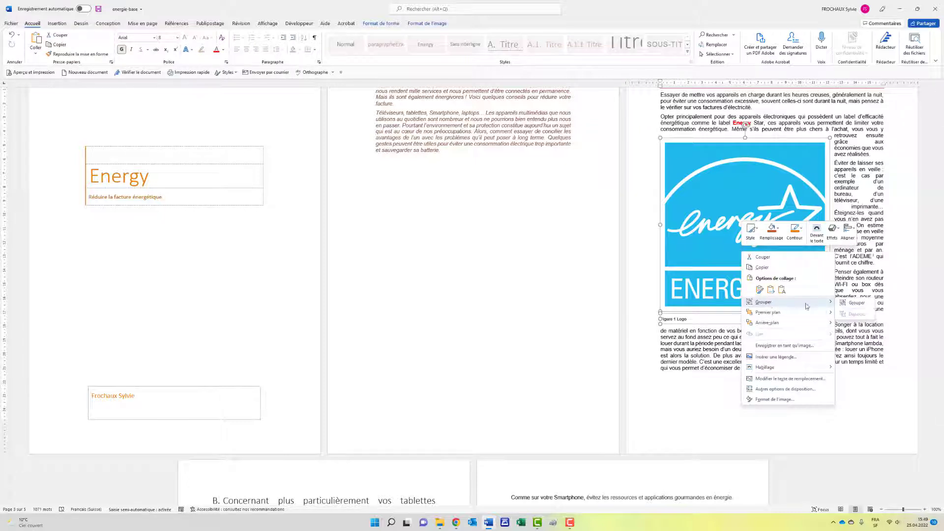
click(856, 303)
Step: Shrink the logo group and move it to the right of the paragraphs
drag(833, 326, 748, 260)
drag(699, 193, 831, 186)
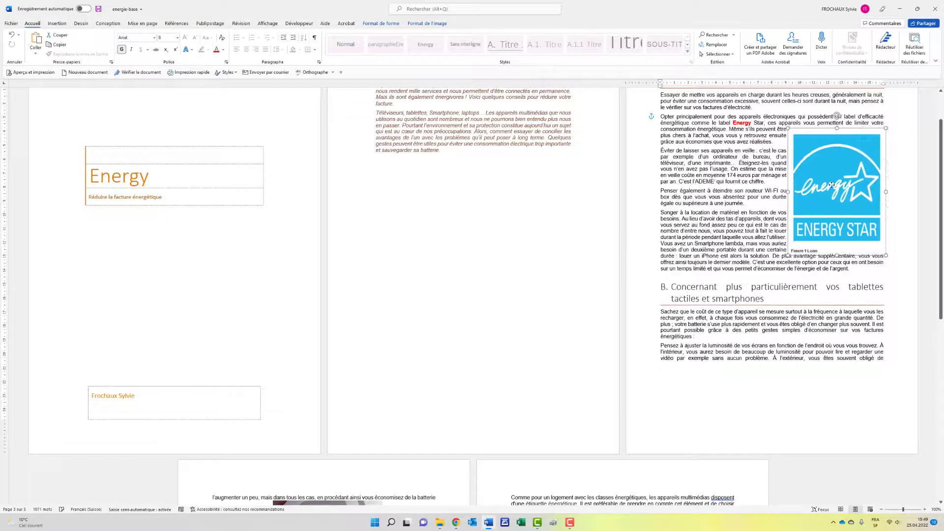
click(903, 243)
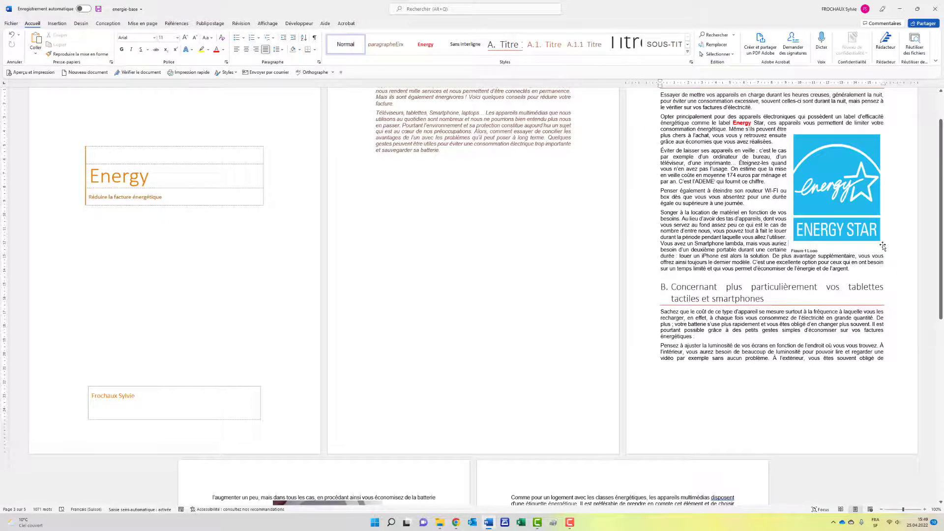
Step: Set text wrapping on the phone photo and place it at the top-left of the next page's text
scroll(882, 246, down, 10)
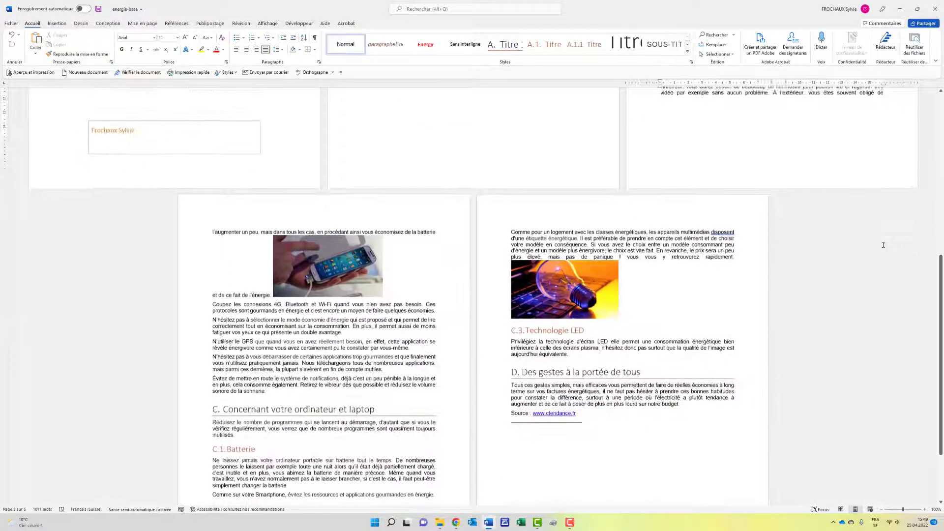
scroll(883, 245, down, 3)
click(322, 193)
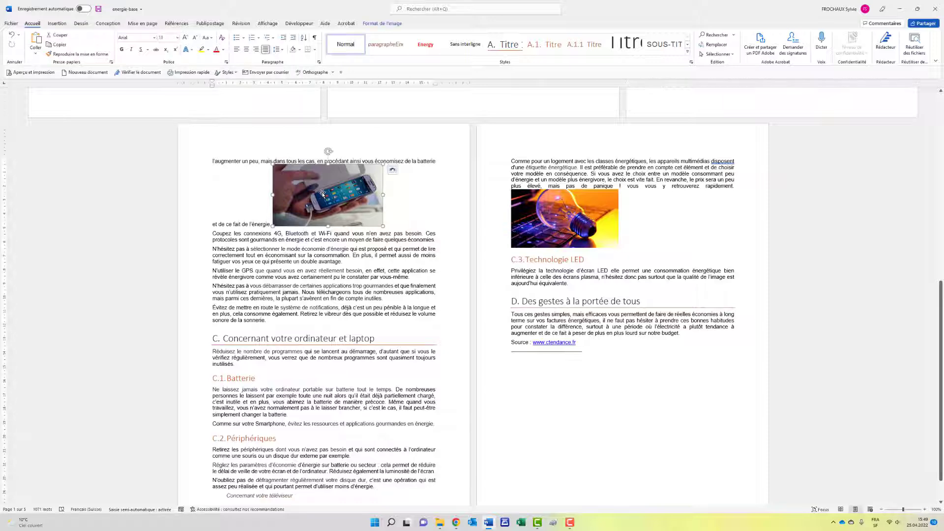
click(393, 170)
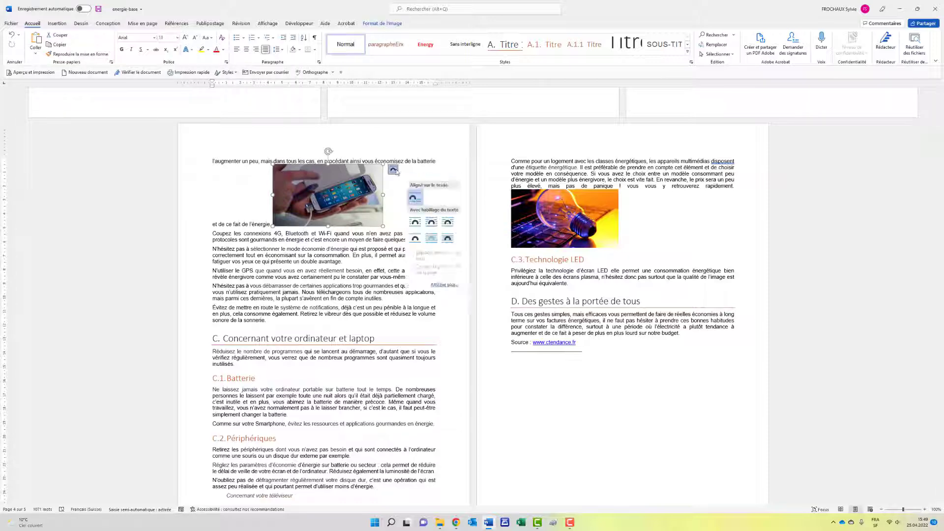
click(415, 222)
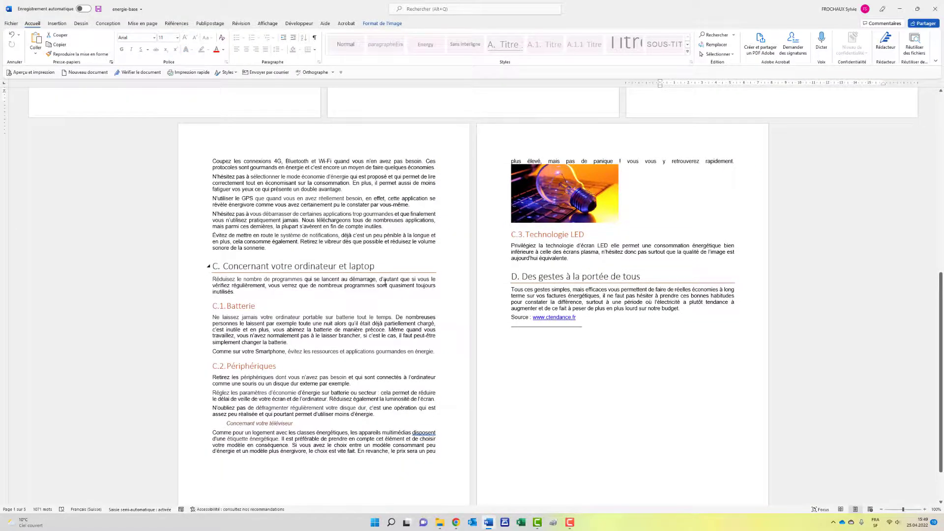
scroll(385, 282, up, 10)
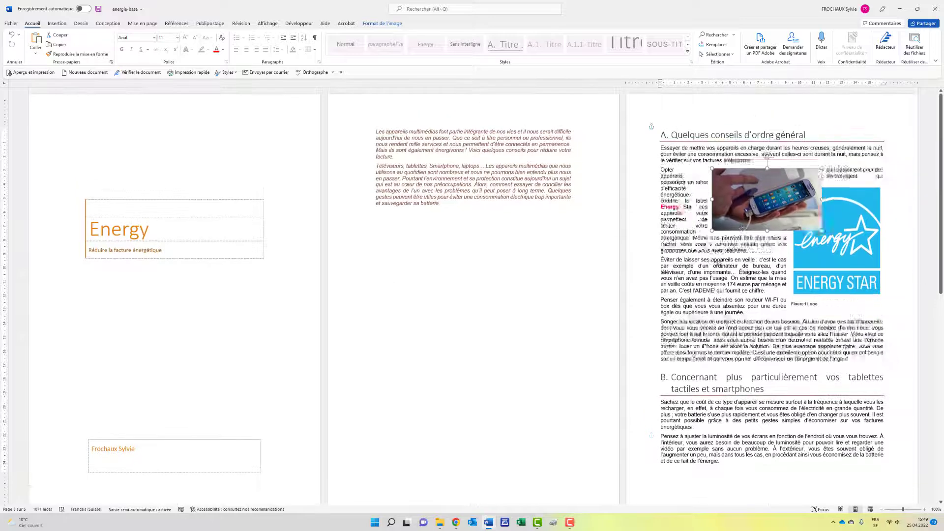
drag(757, 201, 413, 444)
scroll(428, 274, down, 5)
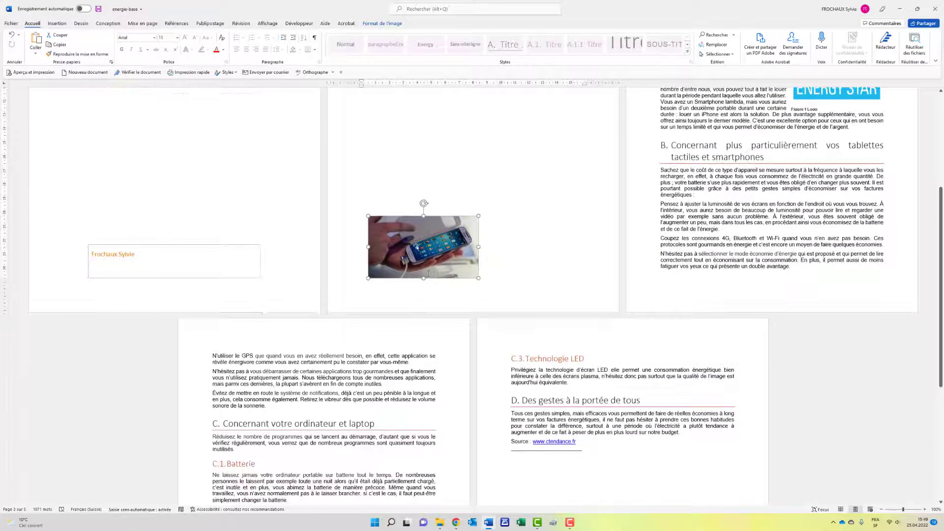
drag(417, 246, 263, 370)
Step: Add the caption 'Figure 2 Applications' to the phone photo
right_click(273, 397)
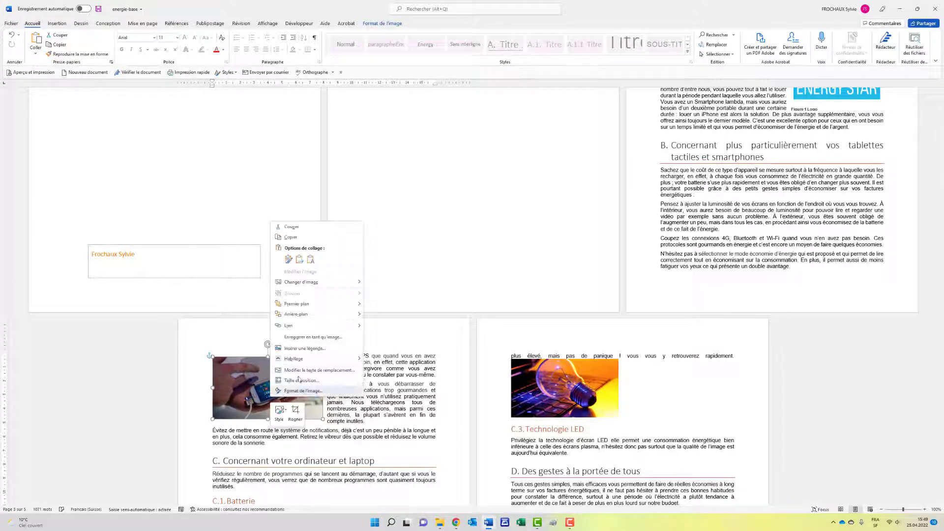
click(305, 348)
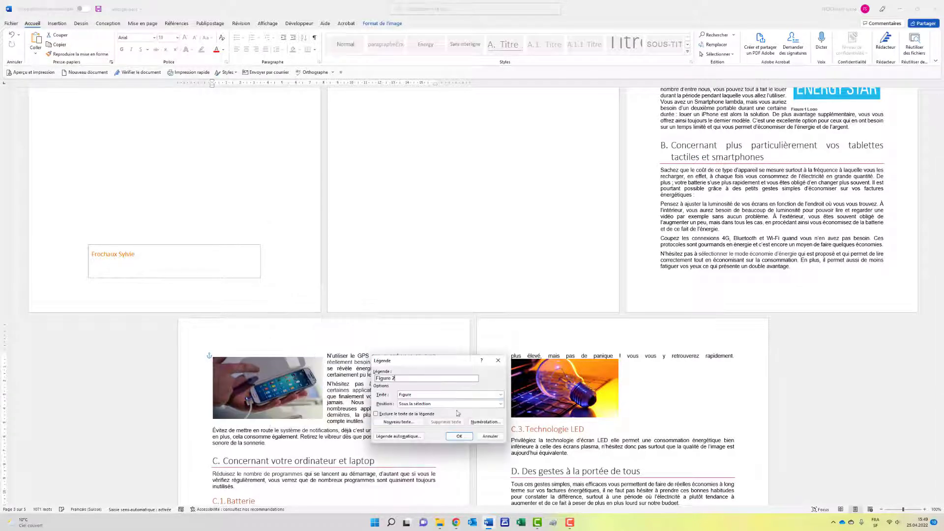
text(Applications)
click(459, 437)
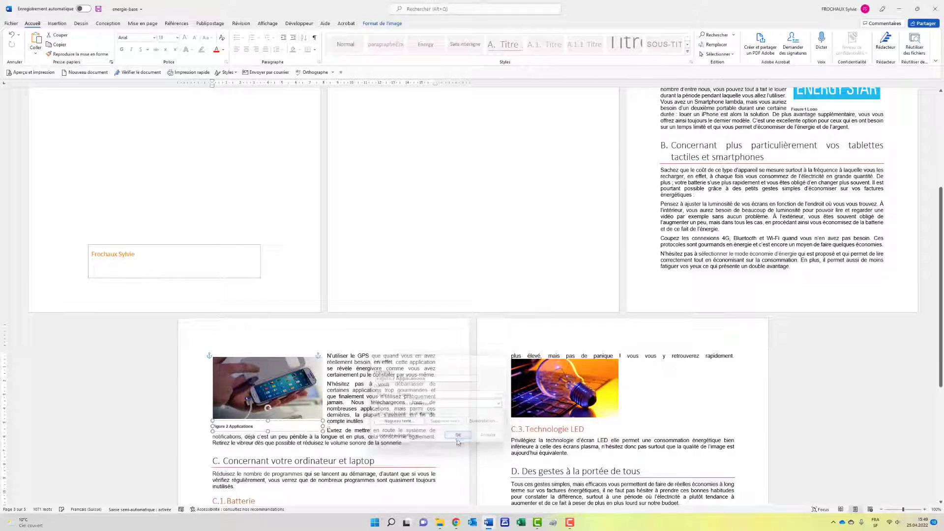
Step: Group the phone photo with its Figure 2 caption
click(315, 390)
right_click(297, 388)
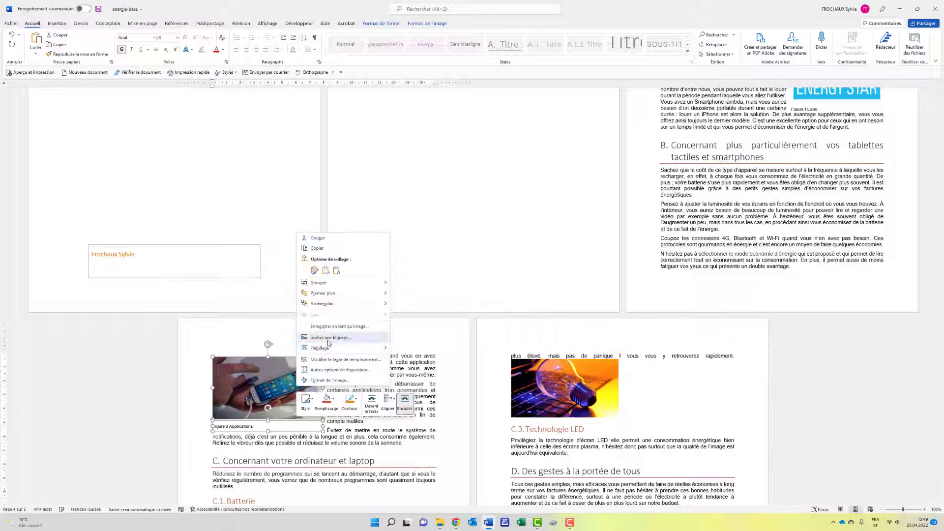
mouse_move(376, 284)
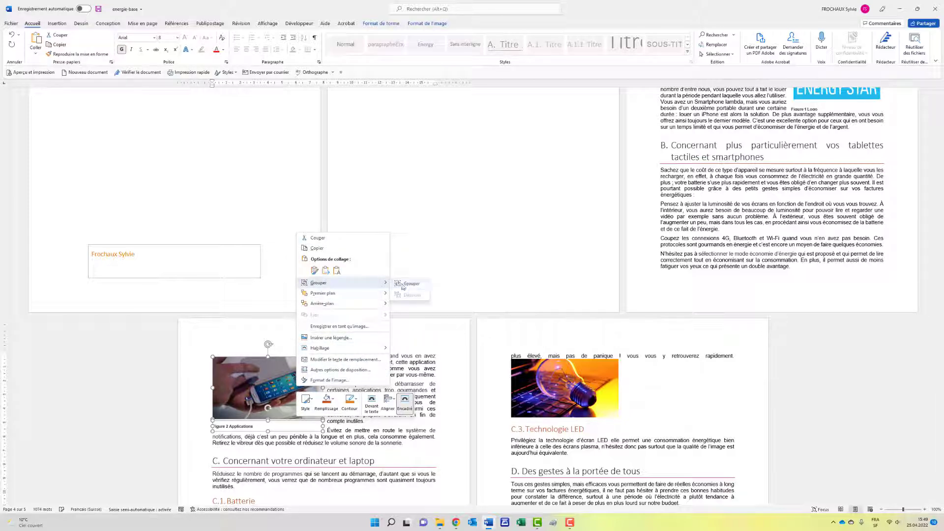
click(426, 284)
scroll(604, 279, down, 3)
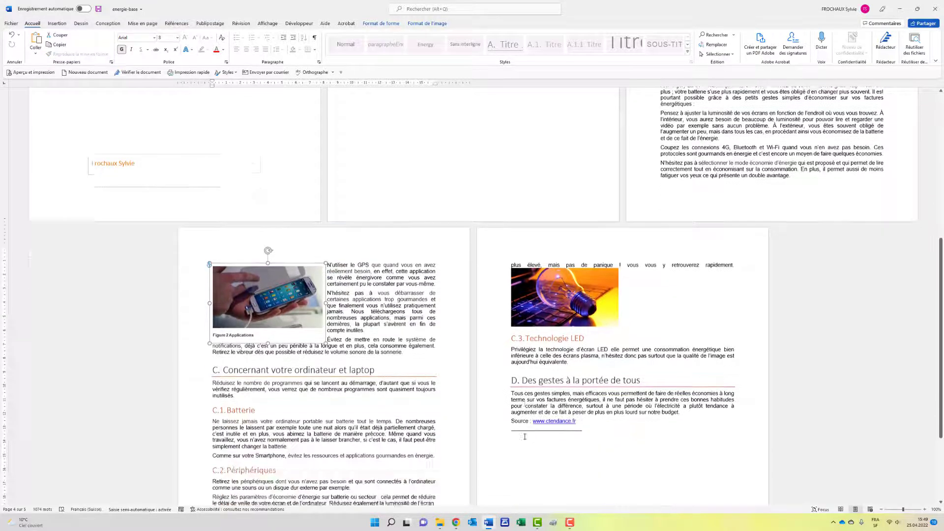
Step: Add the caption 'Figure 3 Lumières' to the light-bulb photo
right_click(586, 277)
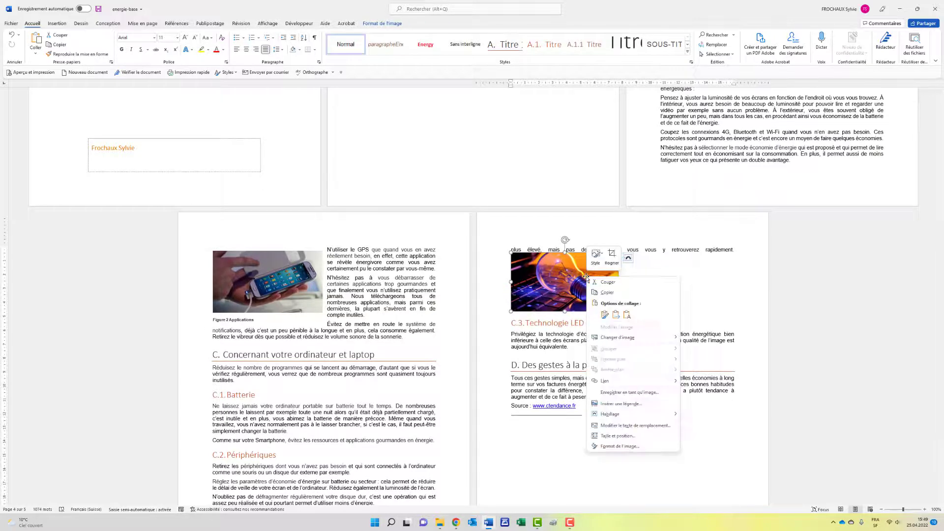
click(620, 404)
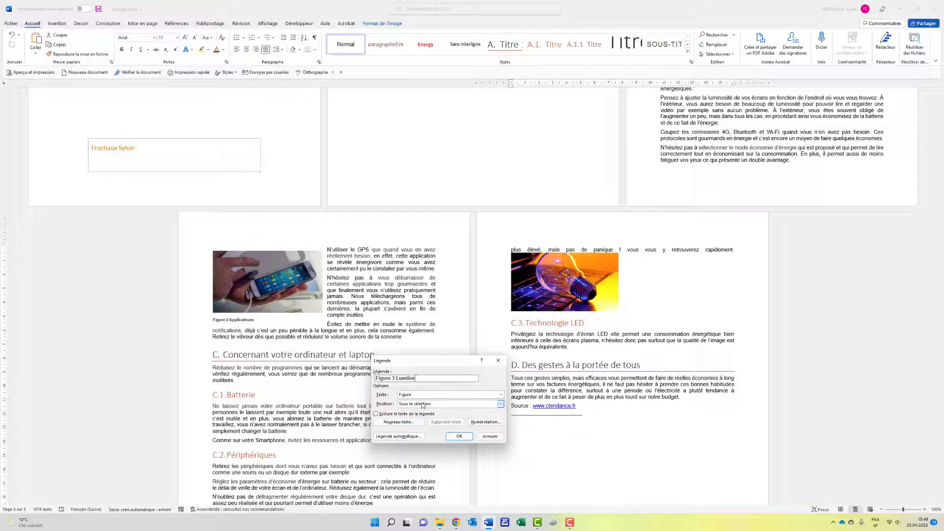
click(459, 436)
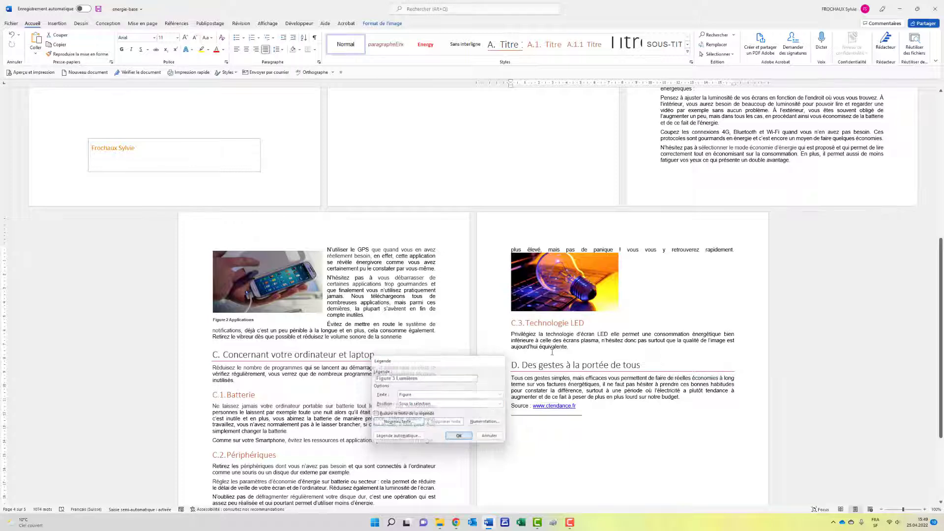
Step: Apply square wrapping to the light-bulb photo and move it beside the C.3 Technologie LED heading
click(577, 284)
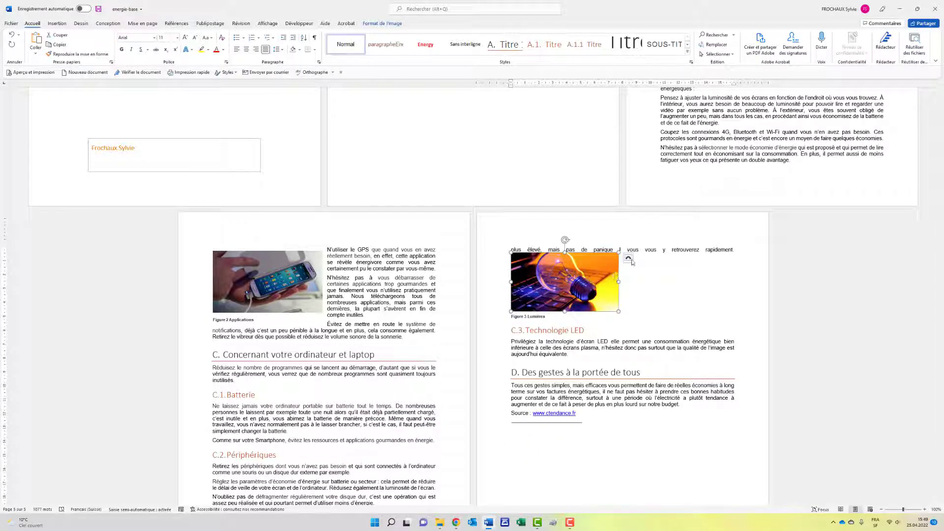
click(629, 259)
click(650, 310)
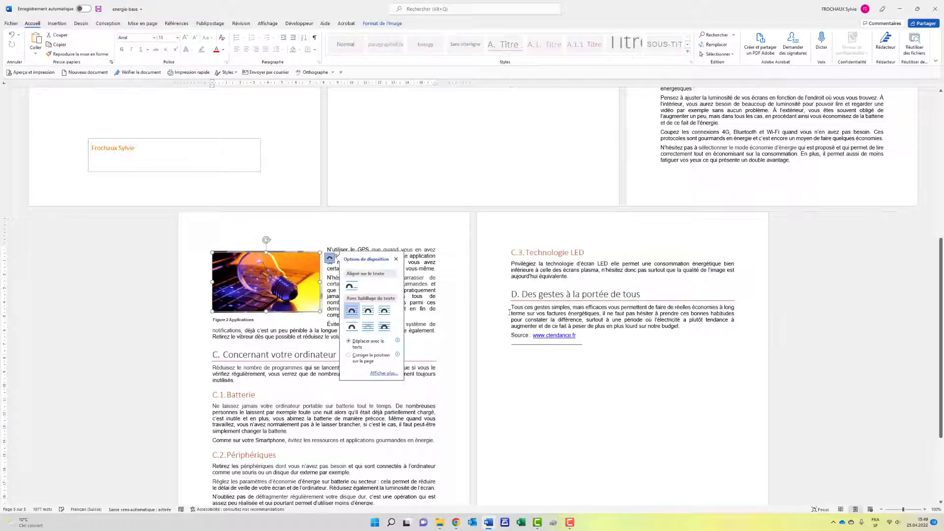
drag(290, 287, 602, 295)
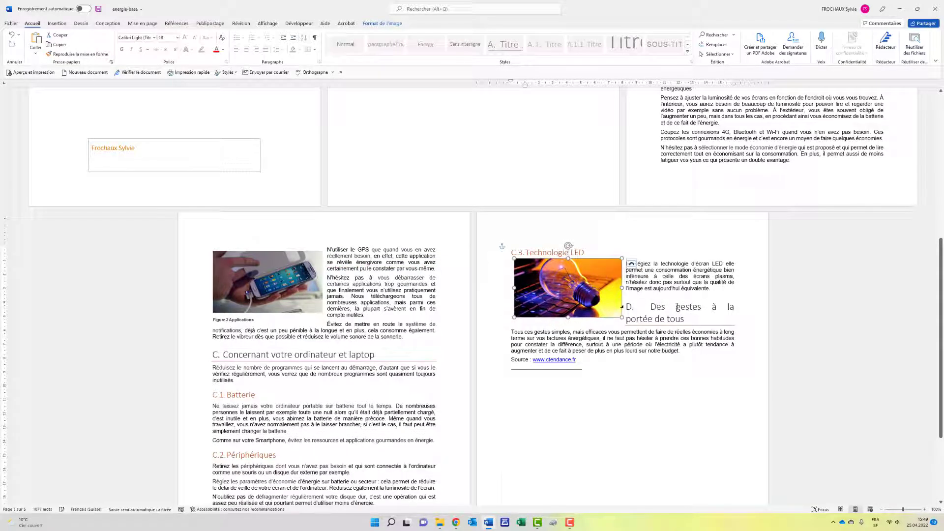
Step: Delete the stray Figure 3 Lumières caption left behind and nudge the photo into place
scroll(677, 308, down, 5)
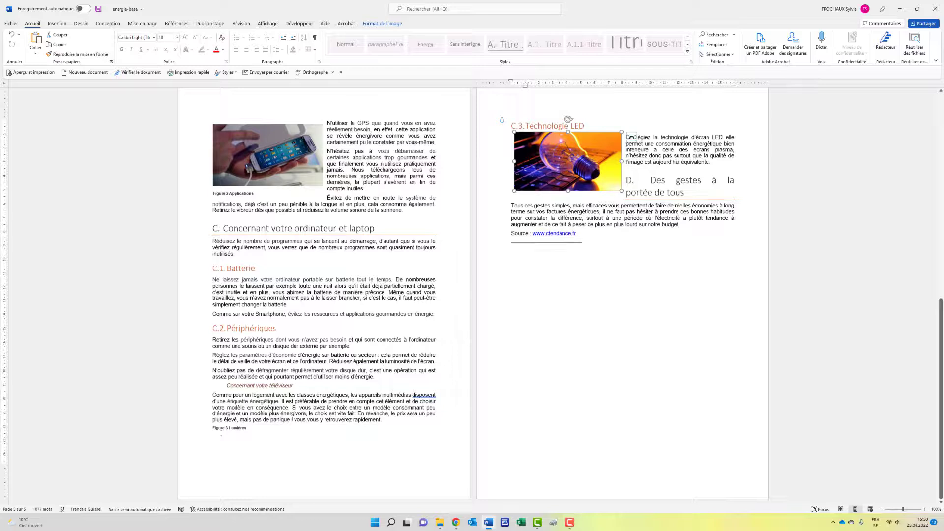
click(219, 431)
drag(214, 428, 254, 429)
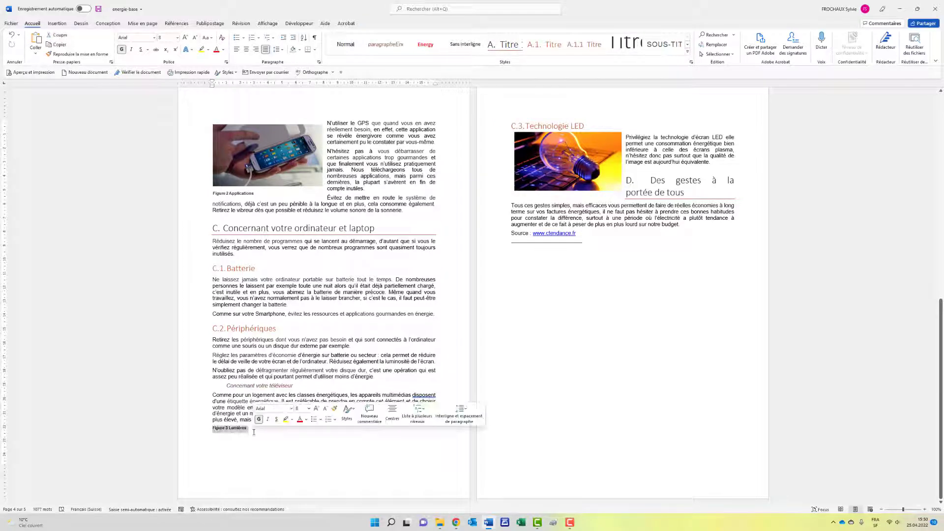
key(Delete)
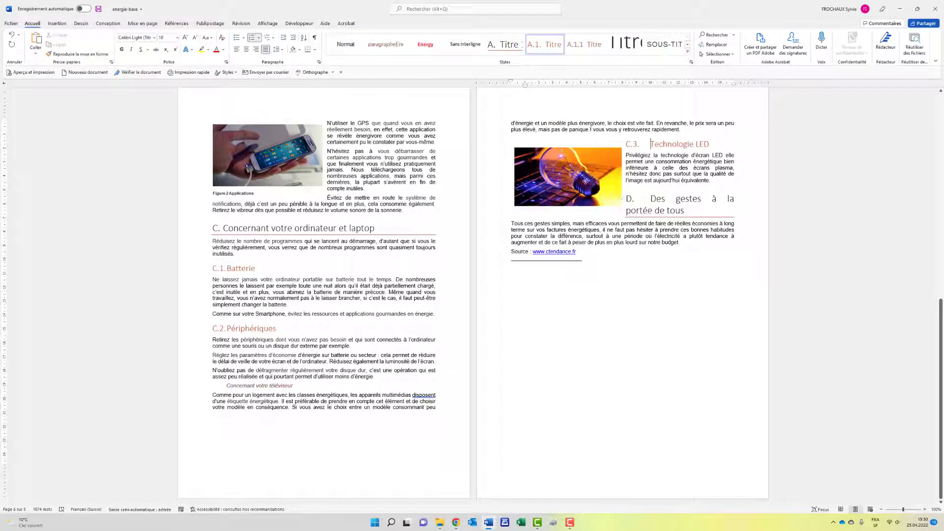
mouse_move(577, 185)
mouse_down()
mouse_move(632, 183)
mouse_move(572, 186)
mouse_move(582, 188)
mouse_up()
Step: Caption the light-bulb photo 'Figure 3 Lumières' again
right_click(581, 188)
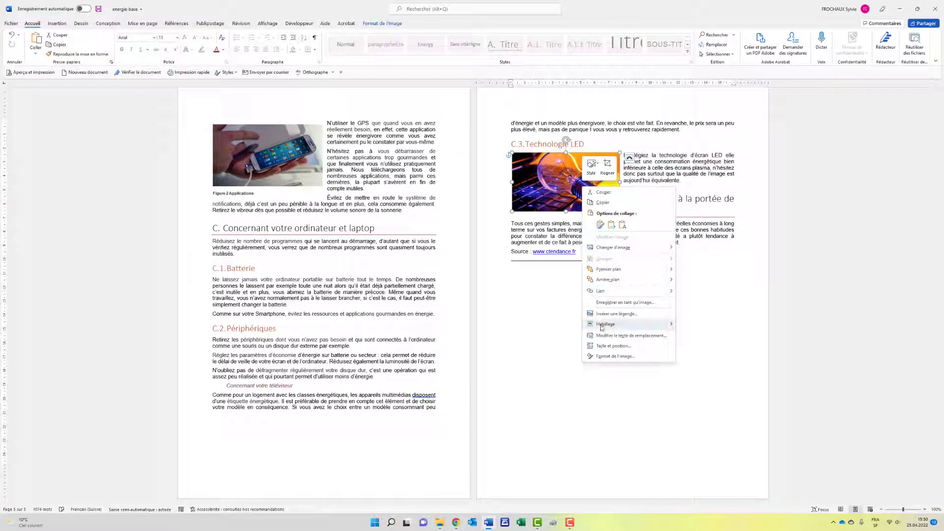
click(612, 315)
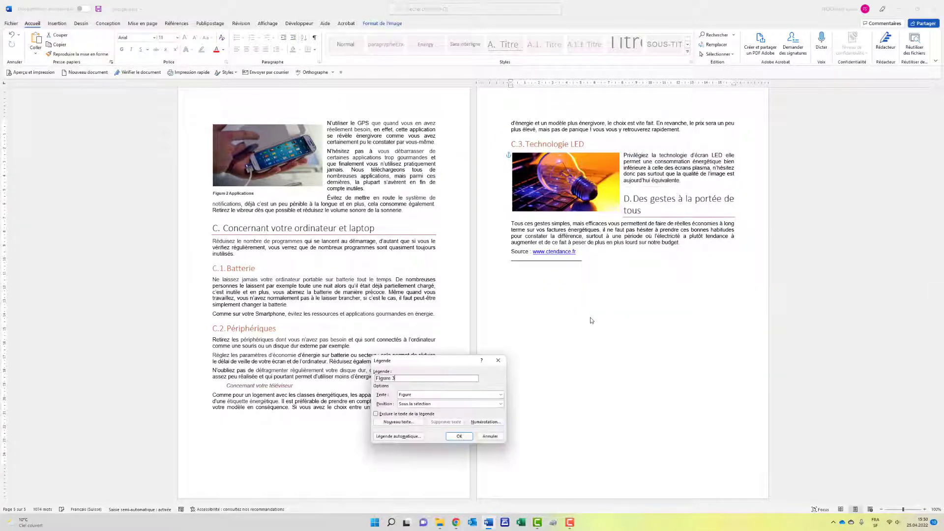
text(Lumières)
click(459, 436)
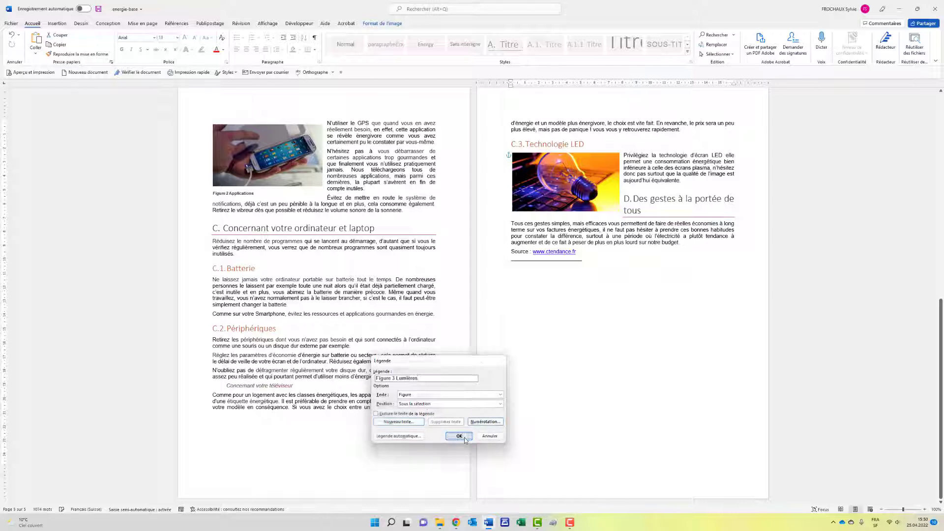
Step: Group the bulb photo with its caption, move the group right of the C.3 text, and shrink it
click(557, 190)
right_click(558, 190)
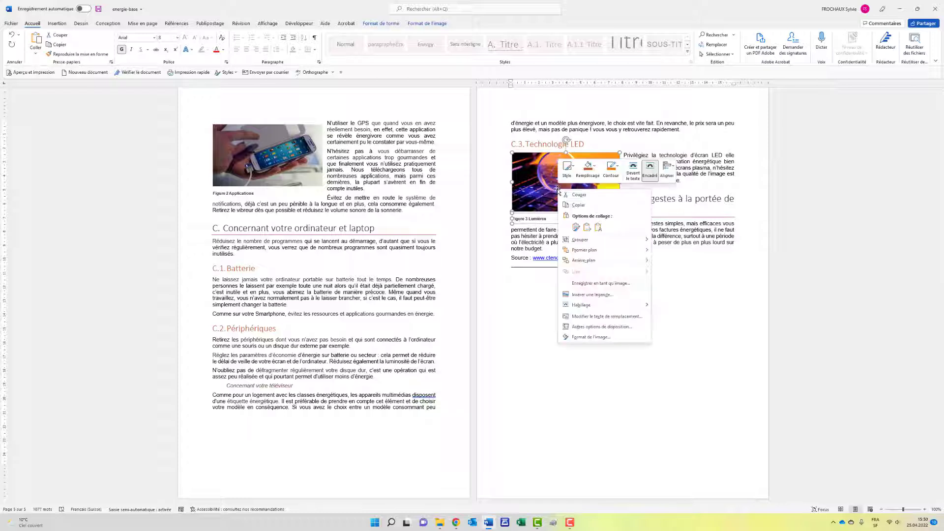
mouse_move(634, 240)
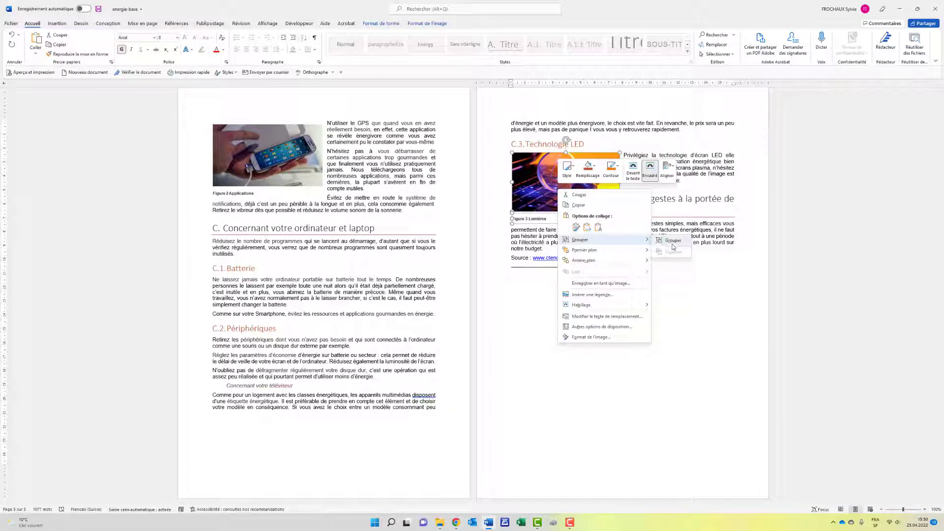
click(673, 241)
drag(515, 227, 690, 160)
drag(654, 185, 697, 151)
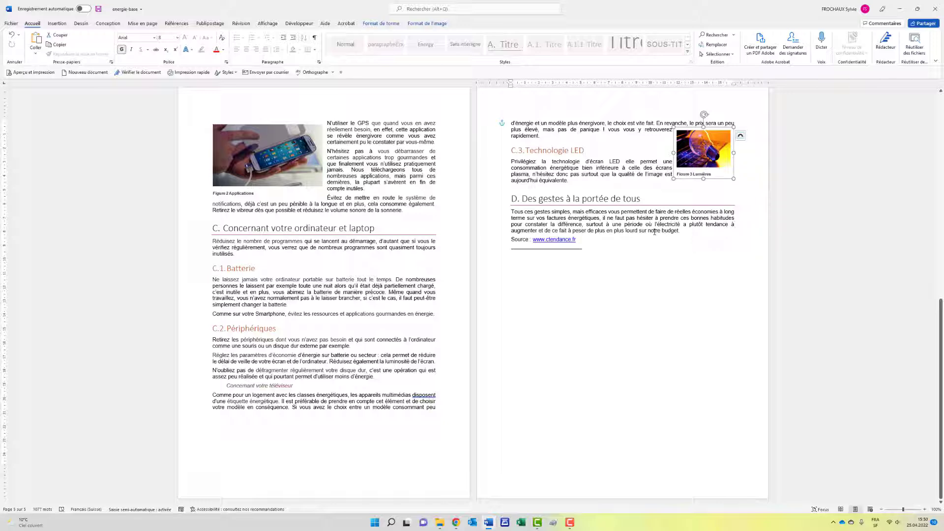
scroll(654, 232, up, 3)
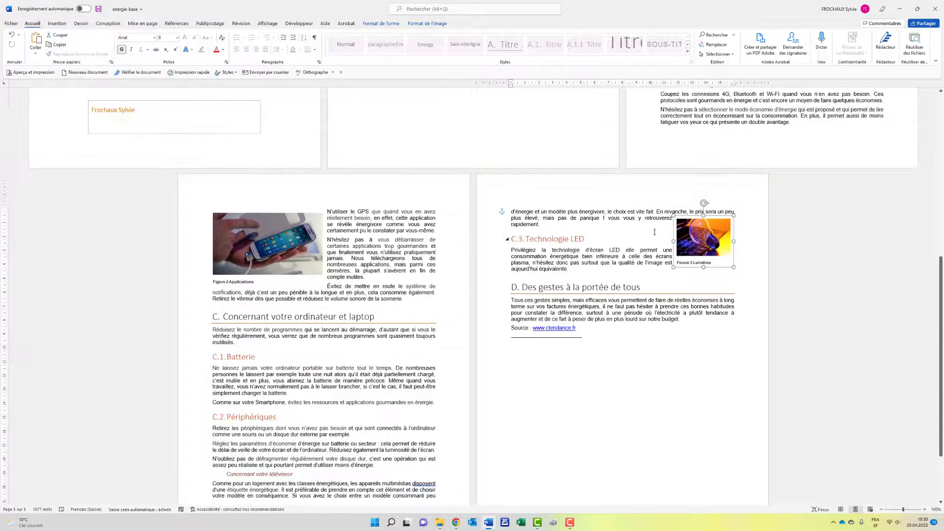
scroll(655, 232, down, 2)
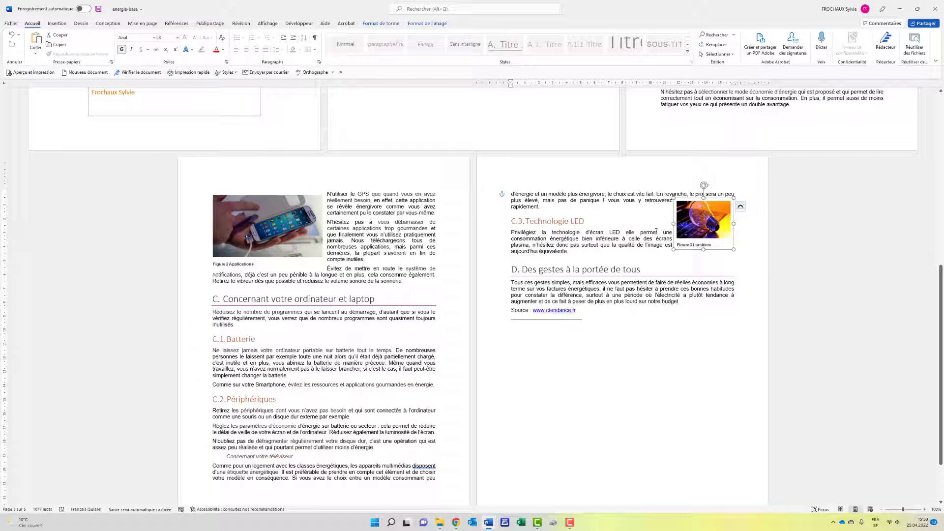
scroll(568, 268, down, 1)
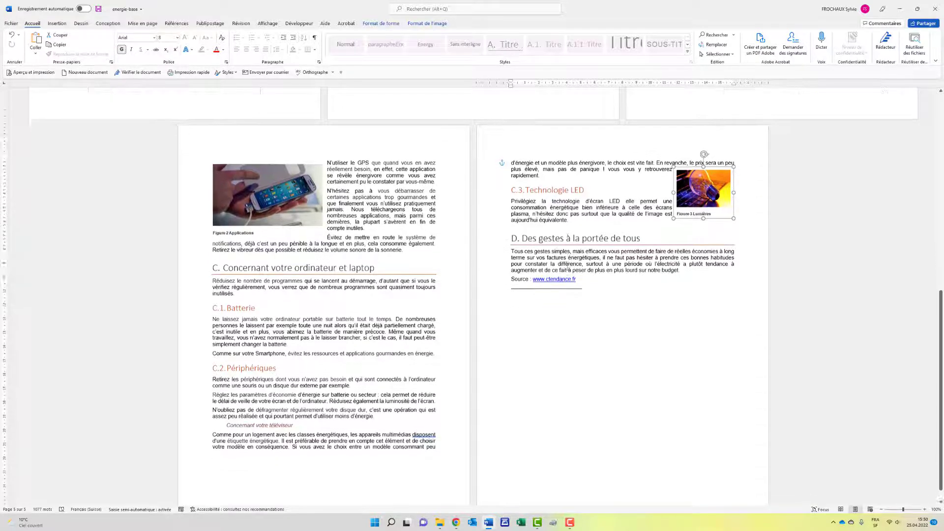
scroll(582, 259, up, 5)
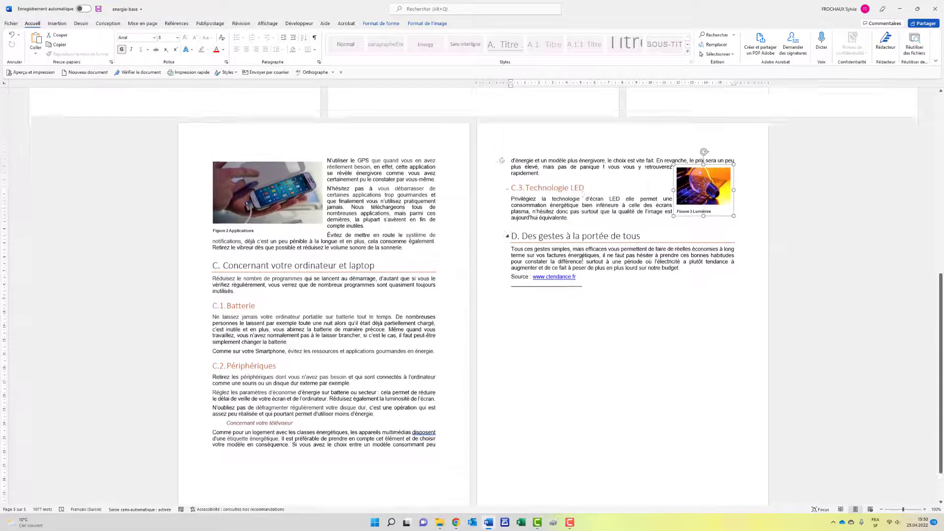
scroll(579, 258, up, 1)
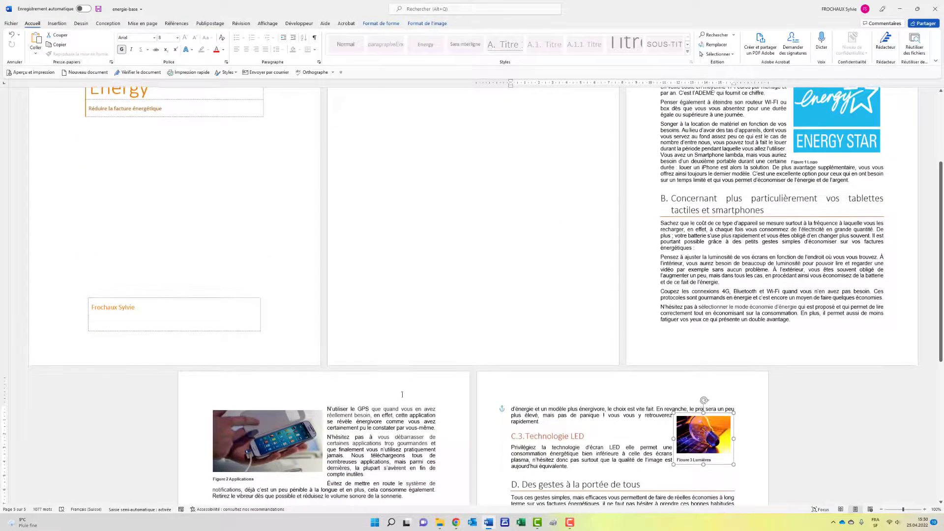
Step: Insert the File Name field 'energie-base' into the page 2 footer
double_click(374, 350)
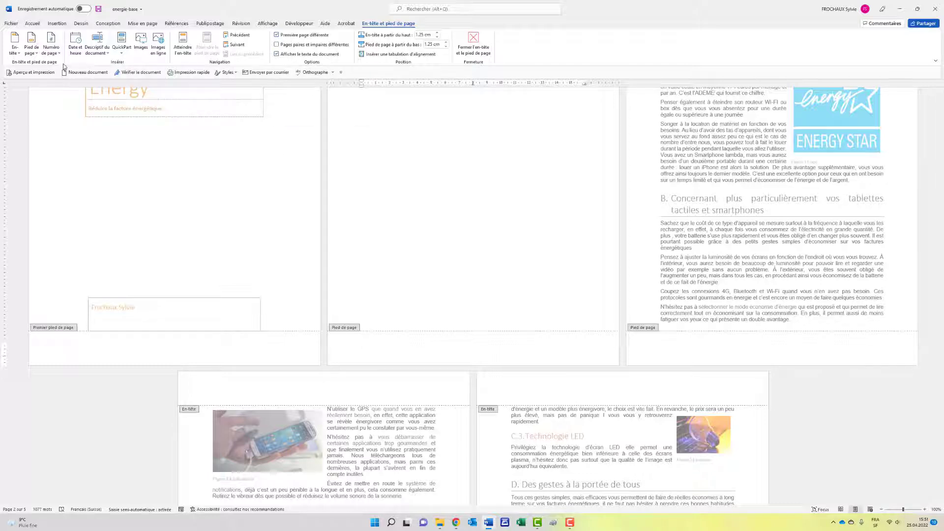
click(104, 53)
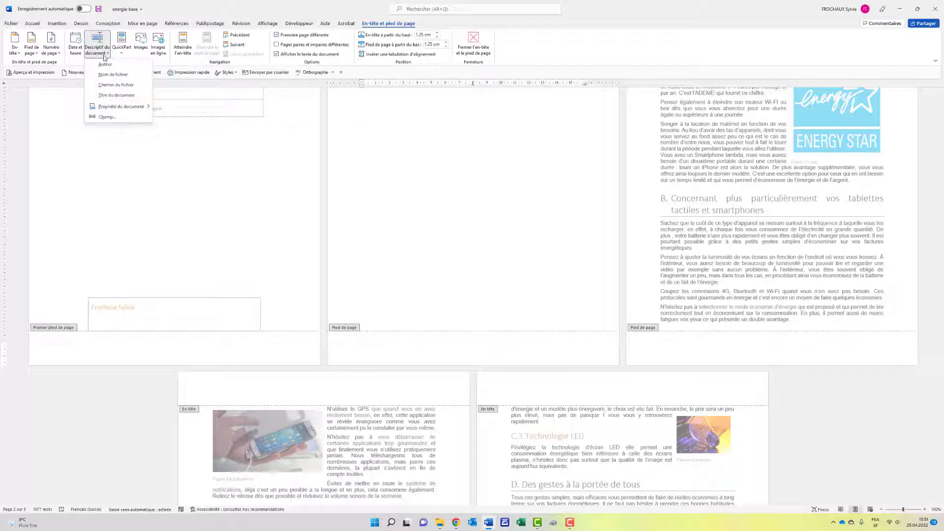
click(106, 74)
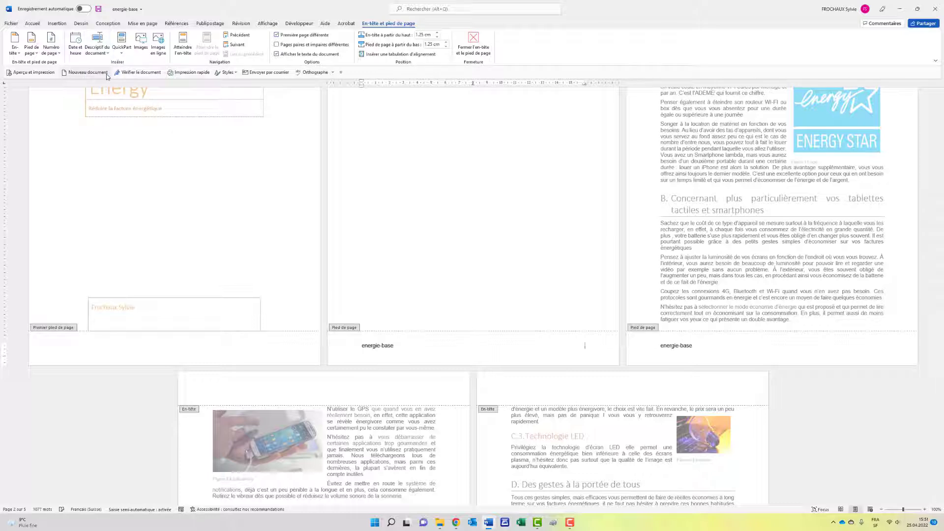
Step: Insert bold 'Page X sur Y' numbering at the current footer position
click(51, 49)
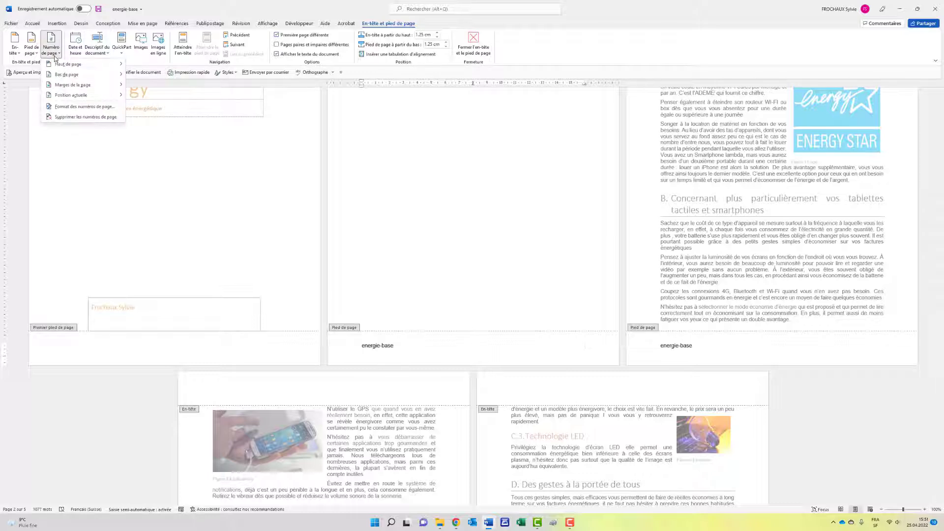
mouse_move(67, 96)
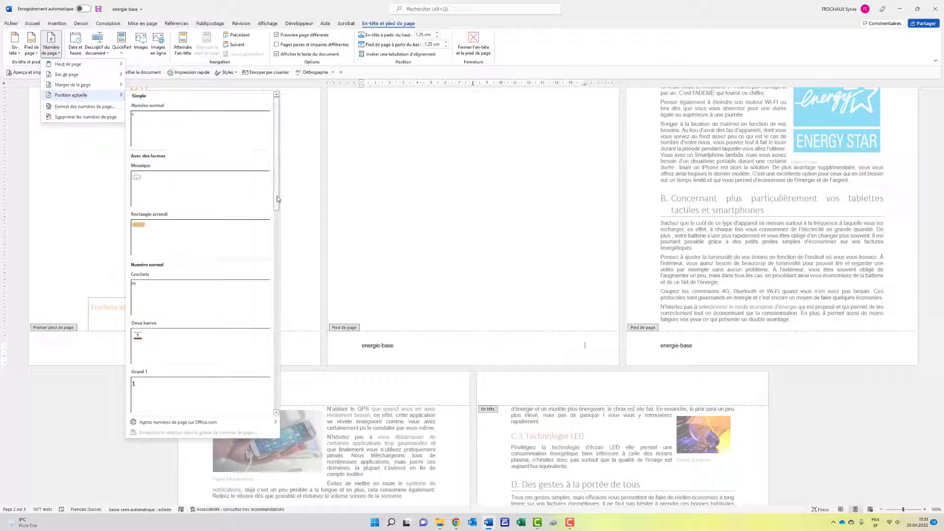
click(276, 386)
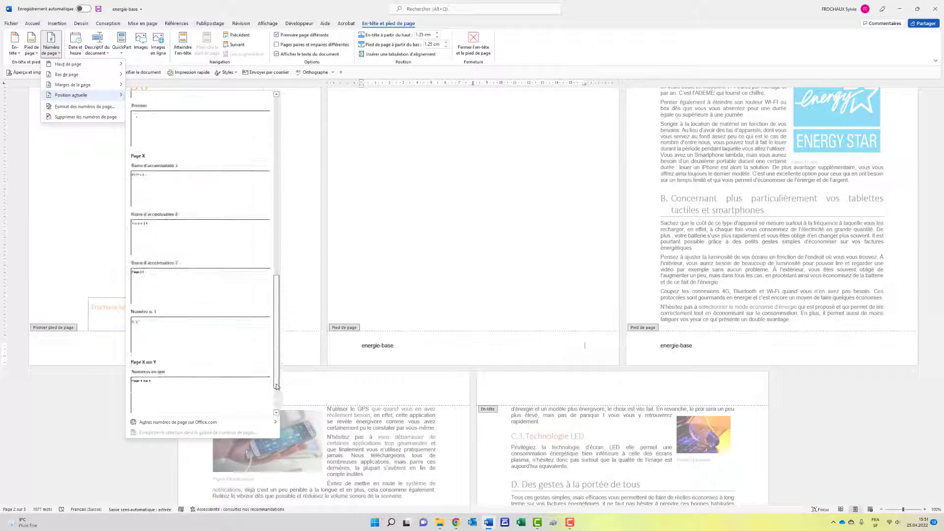
click(250, 346)
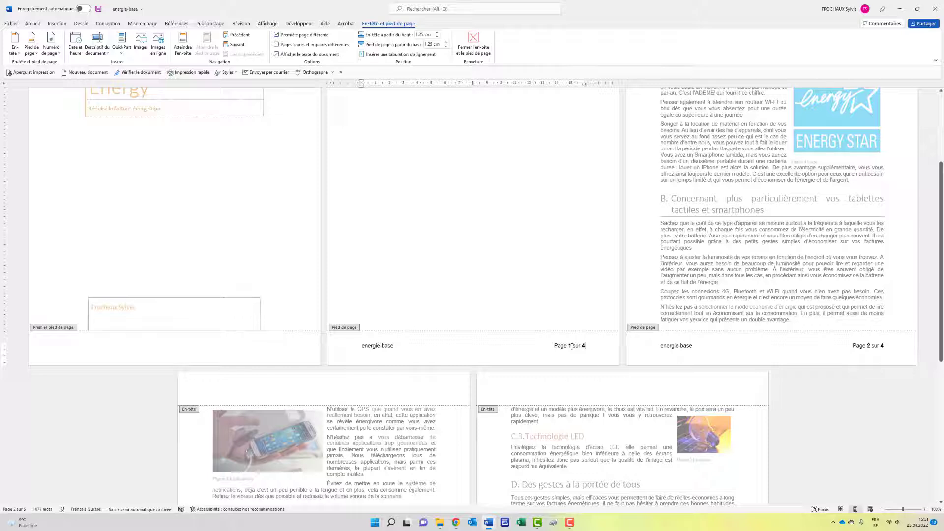
Step: Set the page numbering start value so page 2 reads 'Page 2 sur 5'
click(51, 49)
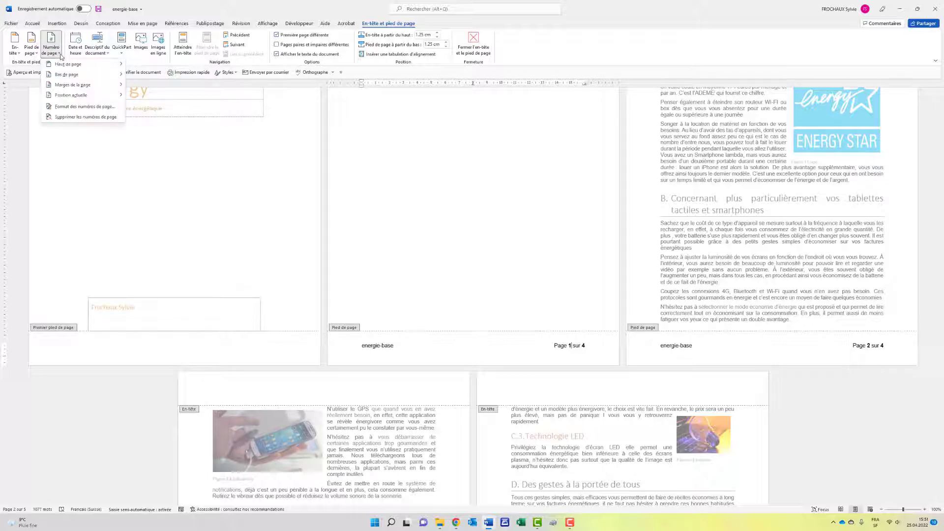
click(71, 107)
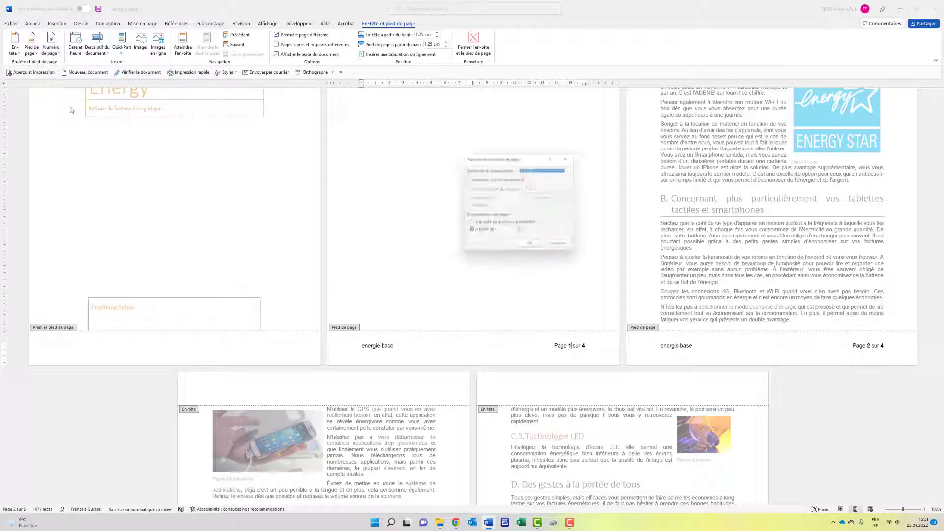
click(471, 232)
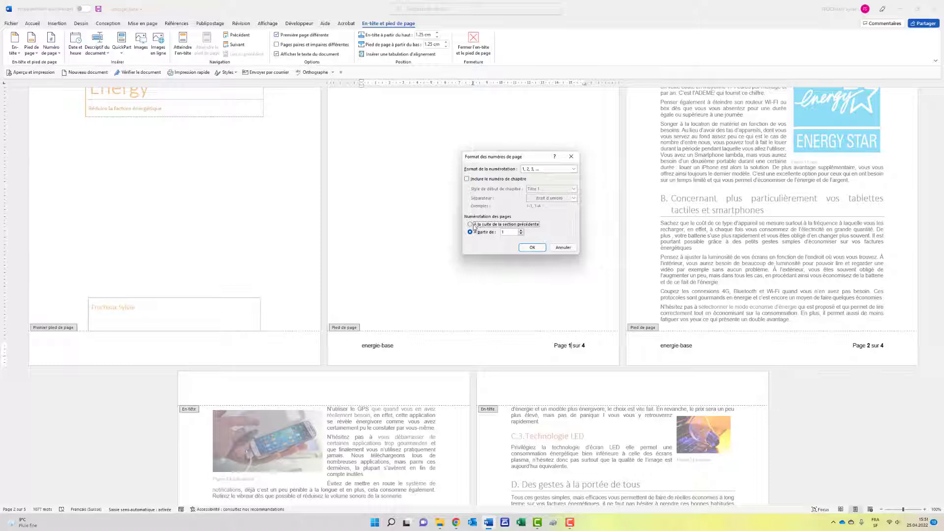
click(533, 248)
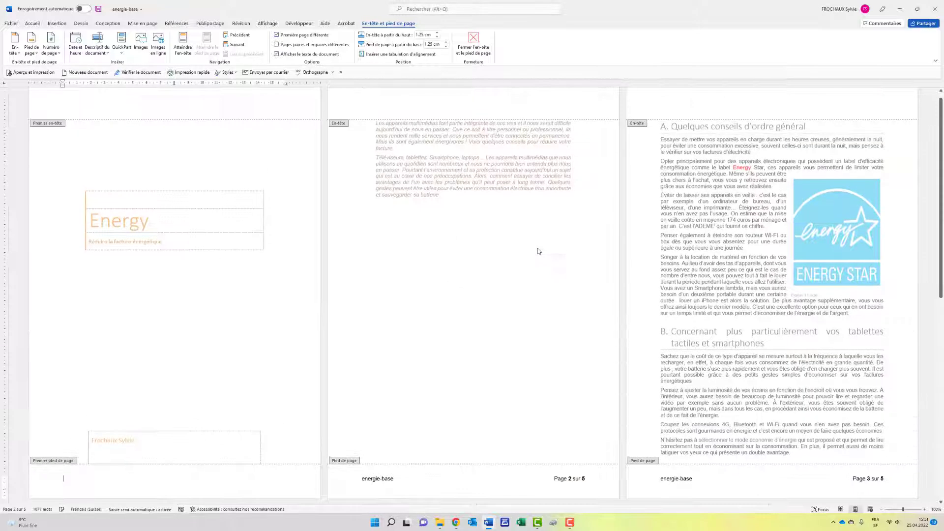
Step: Give the page 2 footer paragraph a top border, then close the footer
click(362, 480)
click(35, 23)
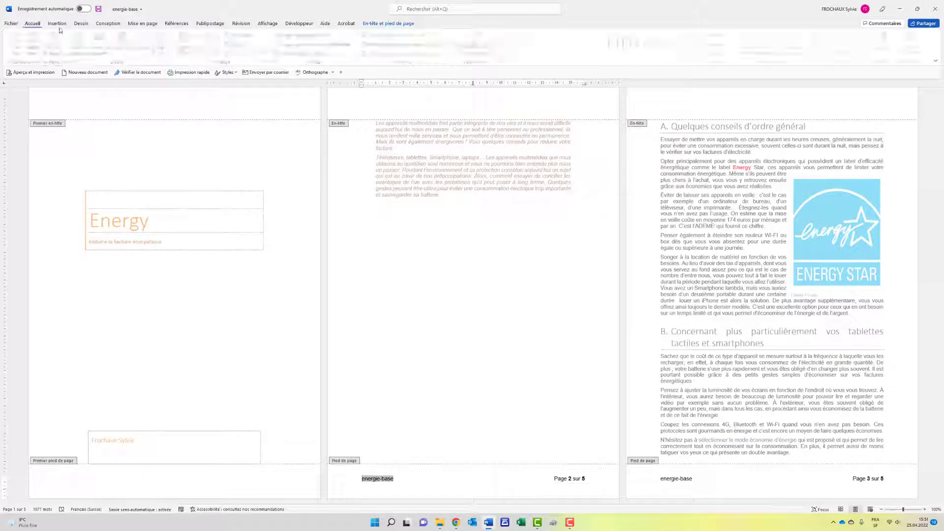
click(315, 49)
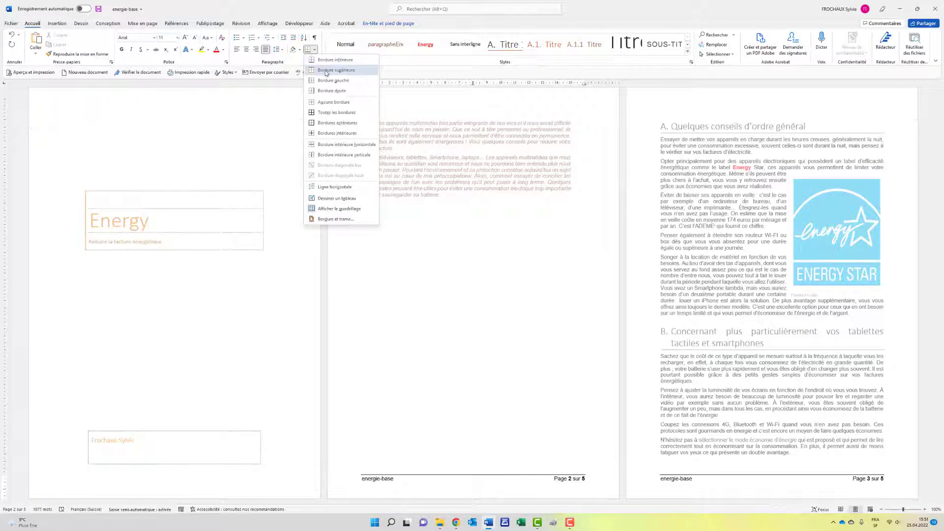
click(326, 70)
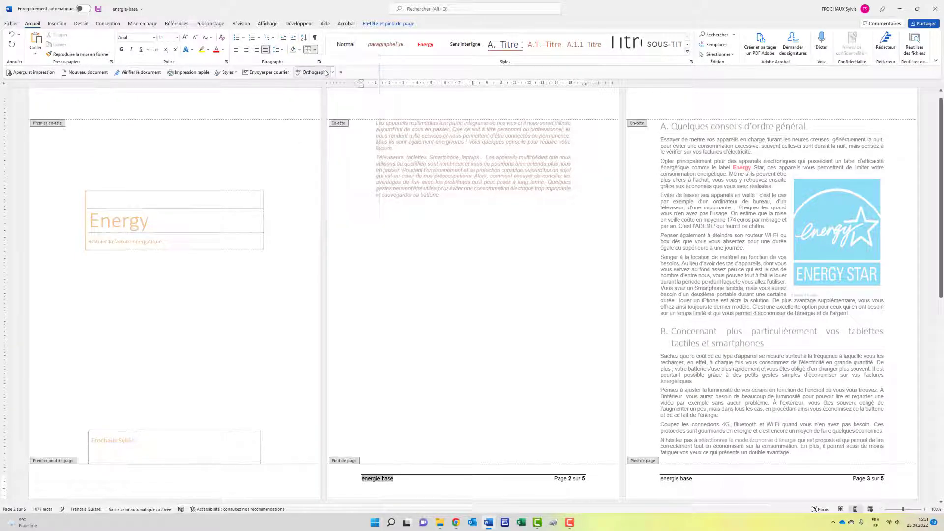
double_click(472, 301)
scroll(473, 301, down, 5)
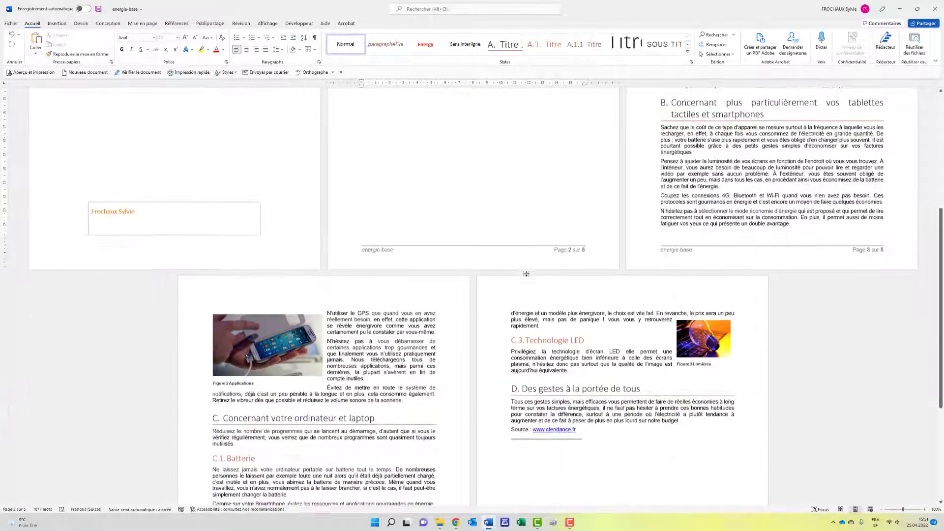
Step: Save As with the author's name prefixed and 'base' removed from 'energie-base'
click(12, 23)
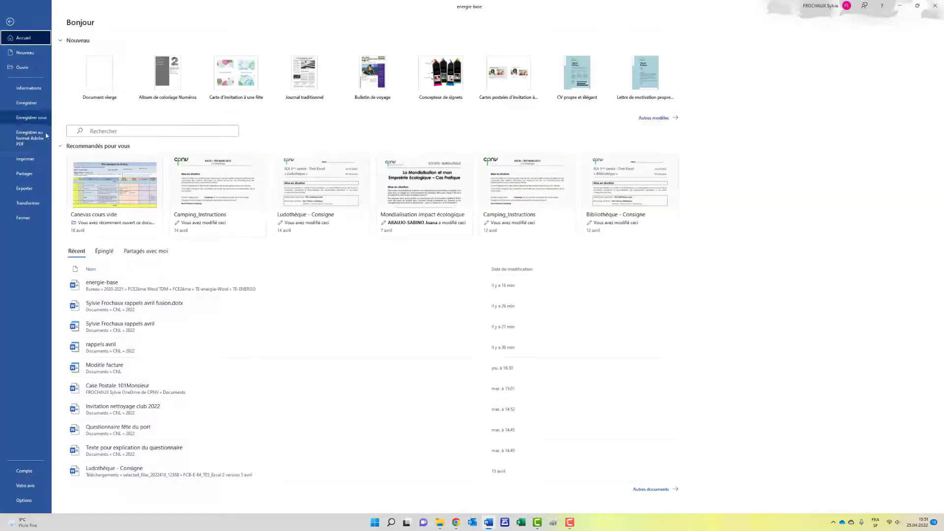
click(31, 118)
click(96, 199)
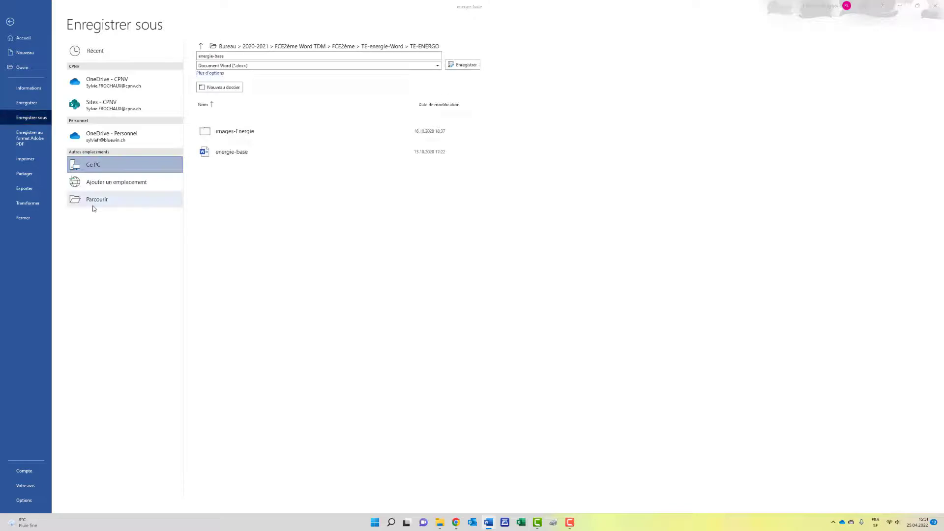
click(52, 215)
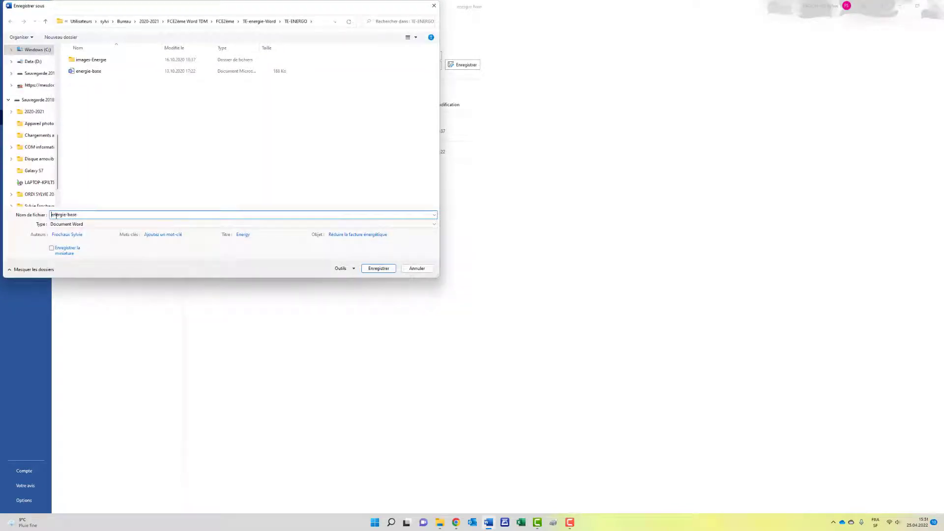
text(Sylvie-Frochaux)
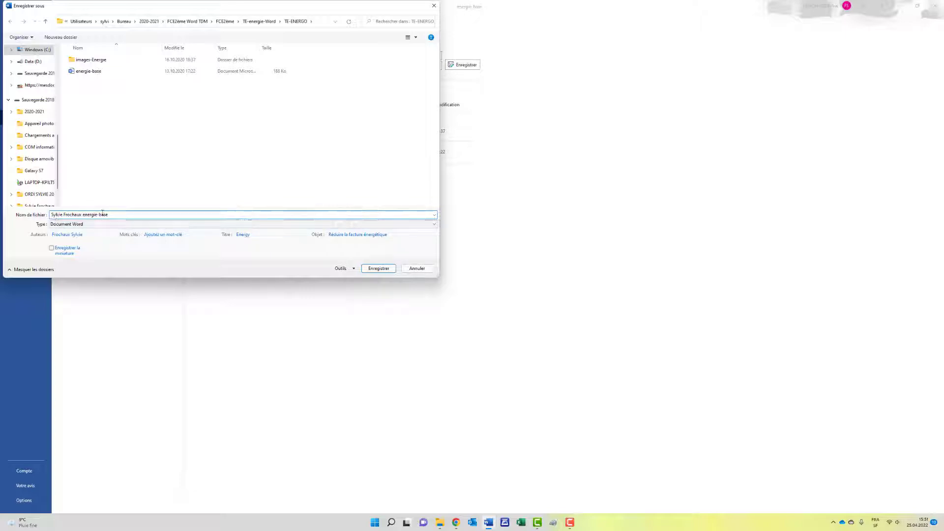
double_click(103, 214)
key(BackSpace)
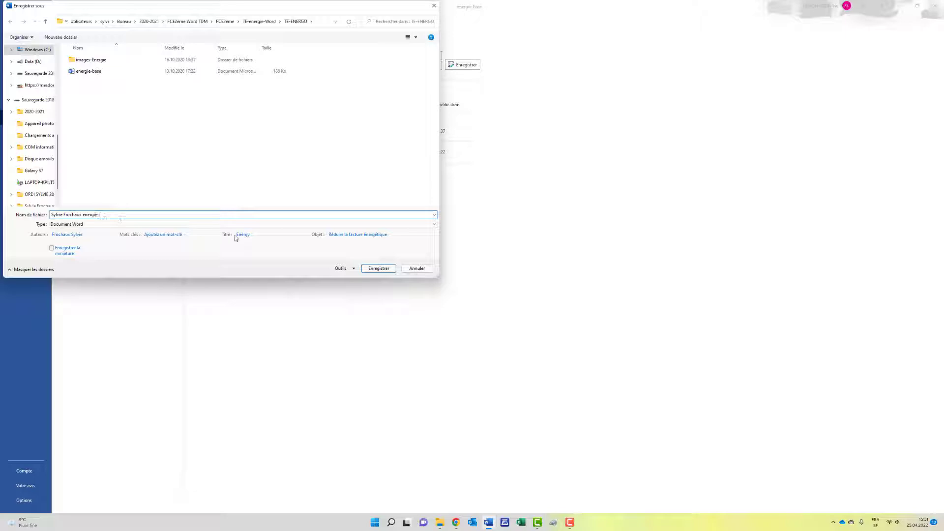
click(383, 269)
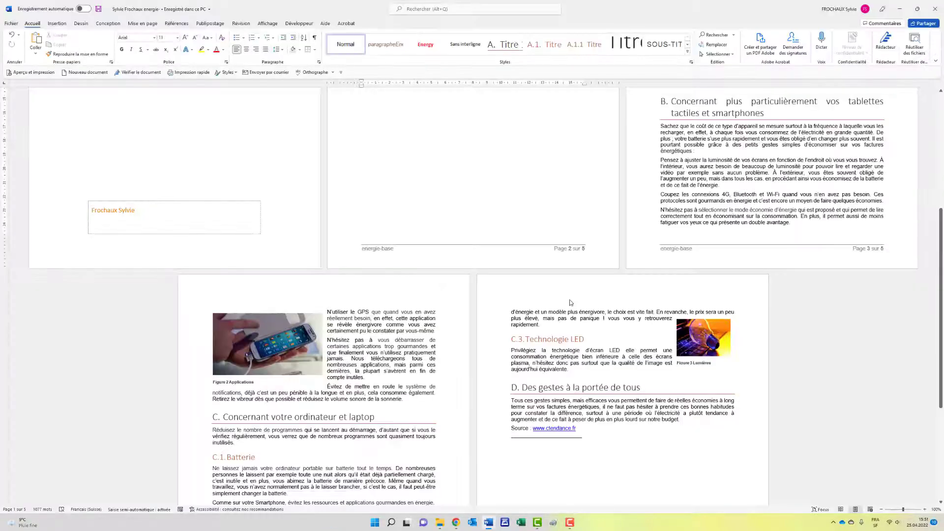
scroll(545, 283, up, 5)
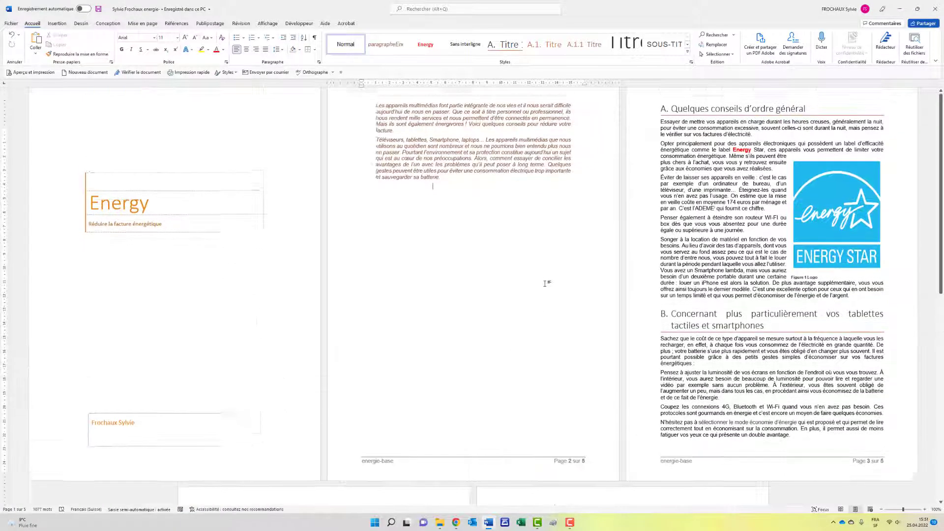
scroll(545, 284, down, 3)
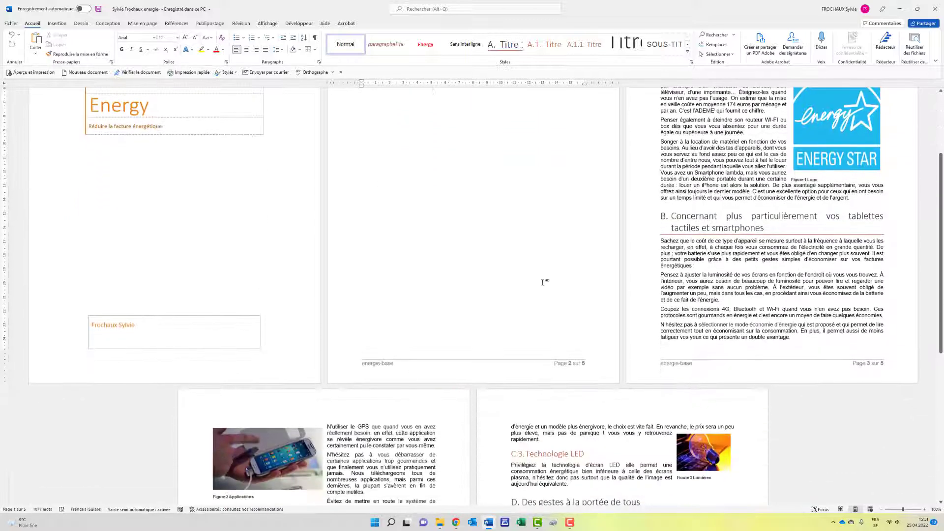
scroll(546, 278, up, 1)
scroll(699, 296, up, 2)
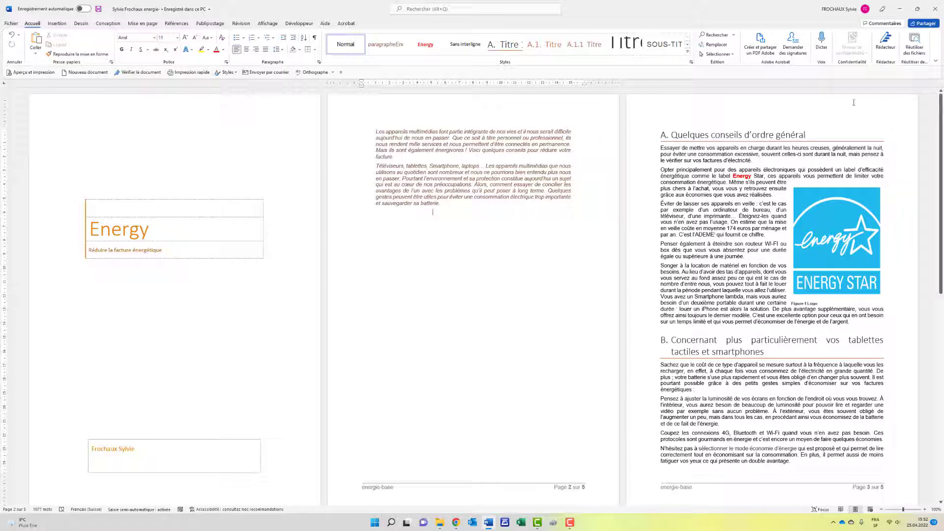
click(663, 175)
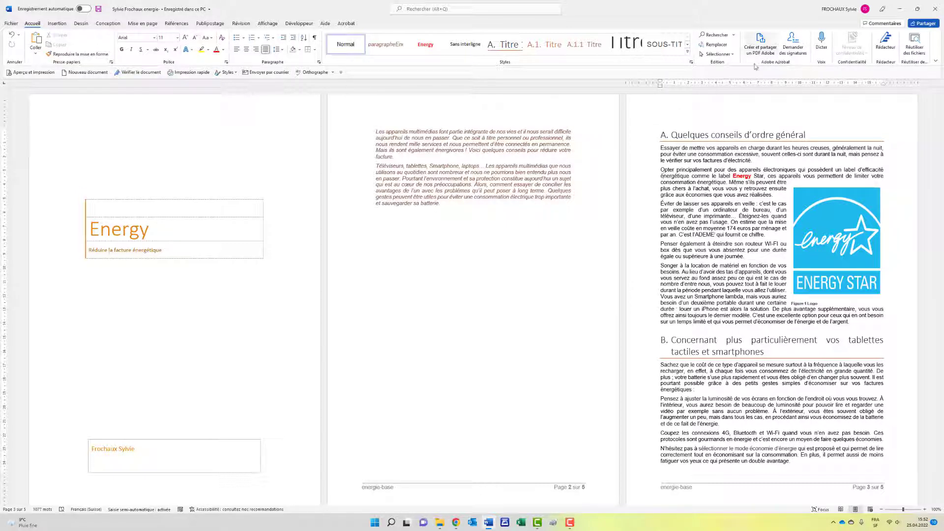
Step: Insert footnote 1 after 'LED' in C.3 with the text 'diode électroluminescente'
click(717, 36)
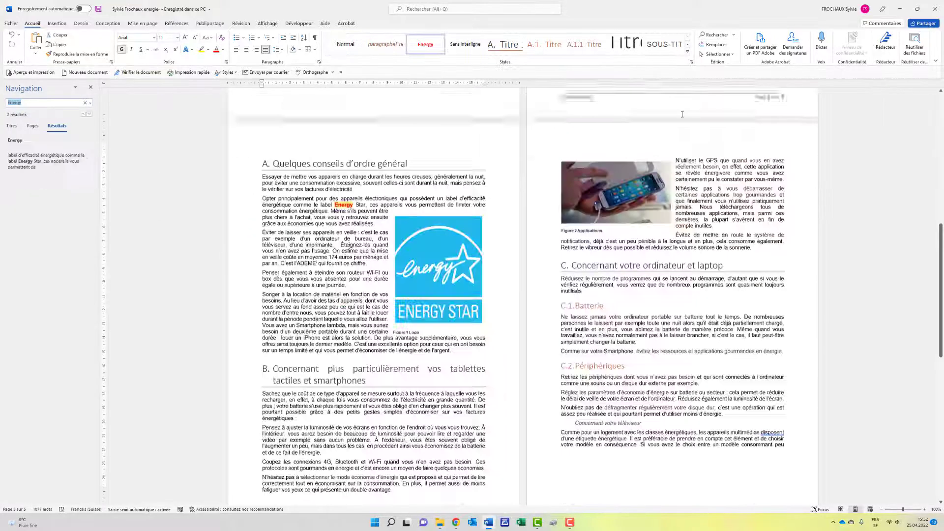
text(LED)
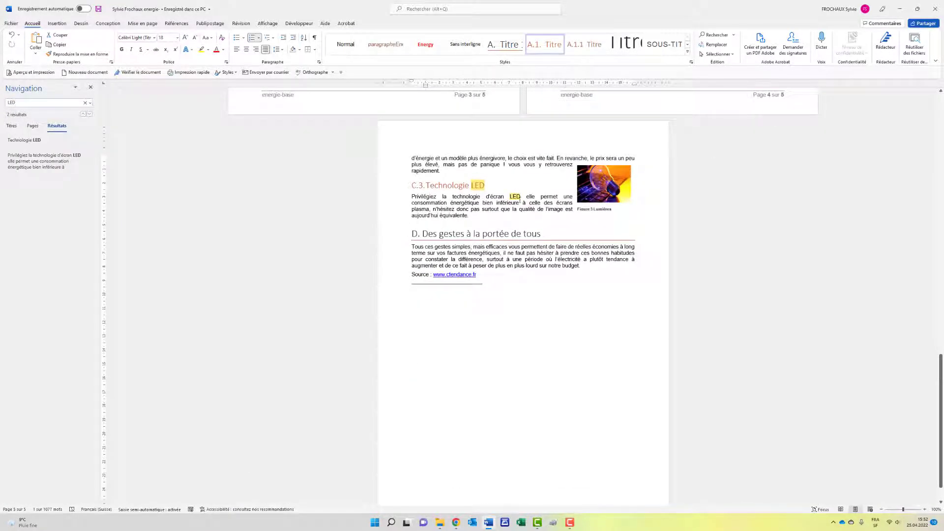
click(522, 198)
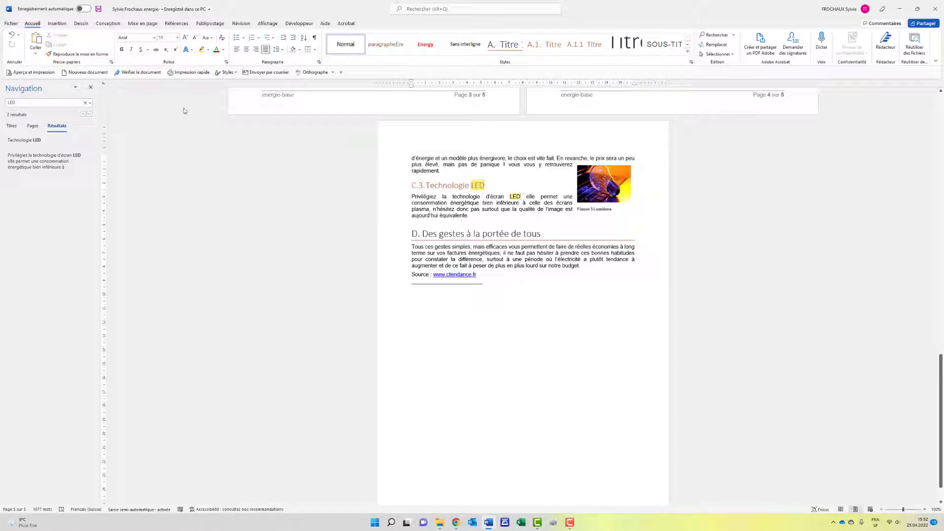
click(177, 24)
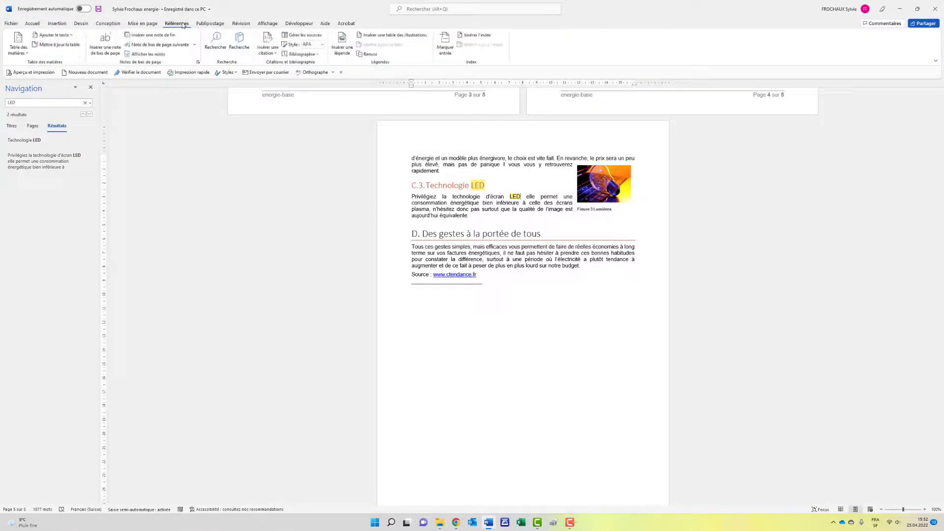
click(105, 45)
scroll(389, 385, down, 1)
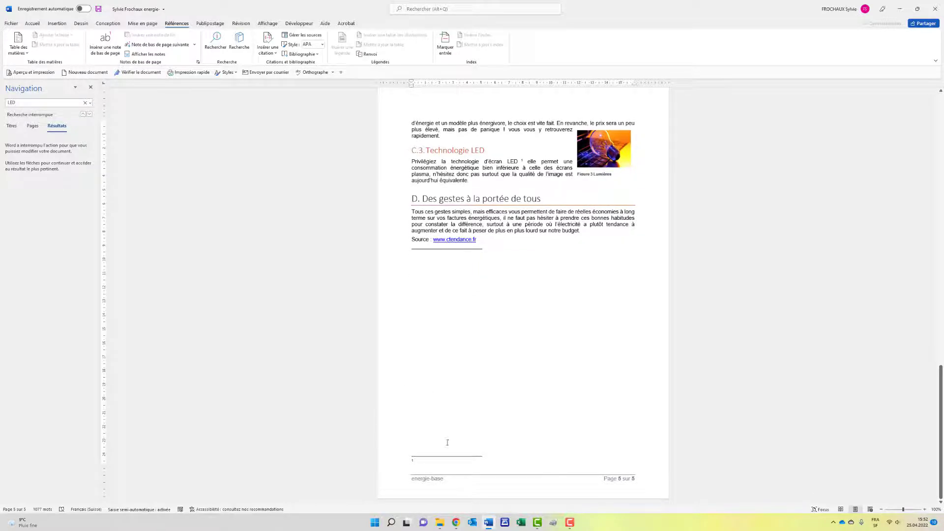
text(diode électroluminescente)
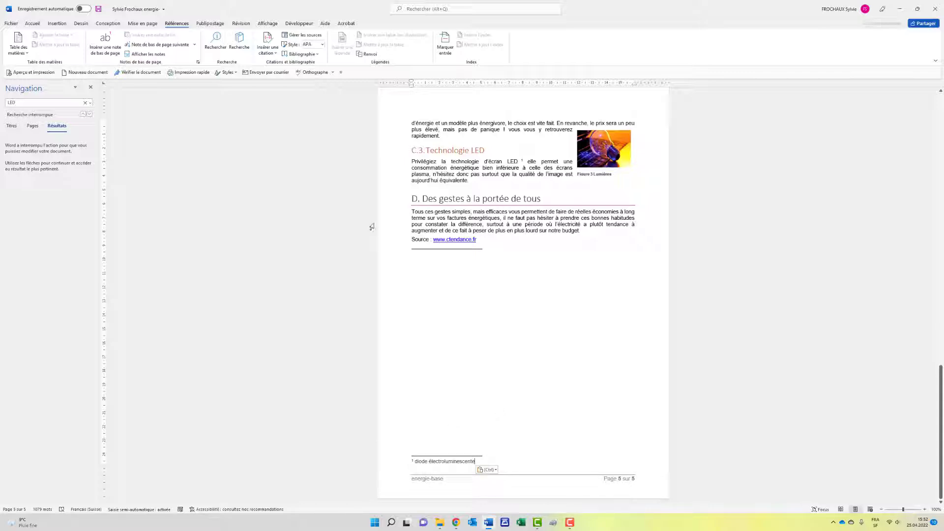
Step: Check the number format in the footnote settings and cancel without changes
click(198, 64)
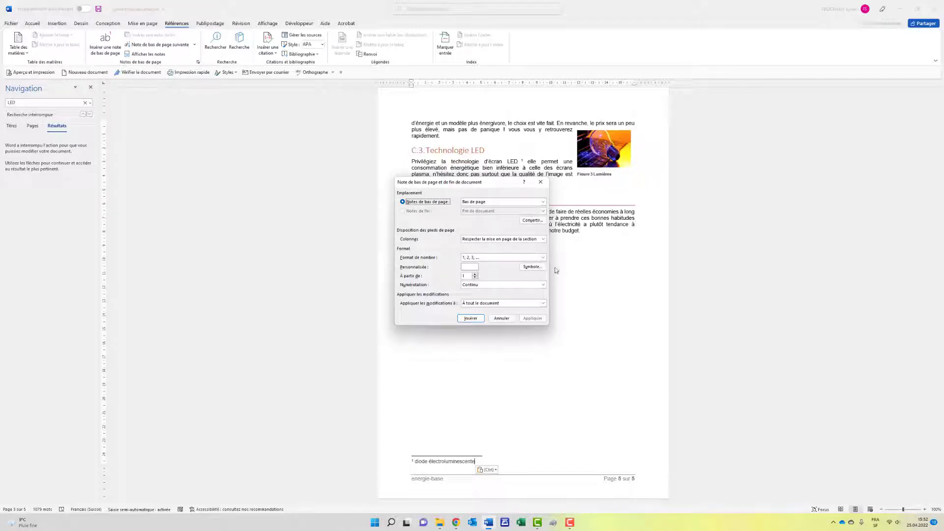
click(545, 257)
click(545, 257)
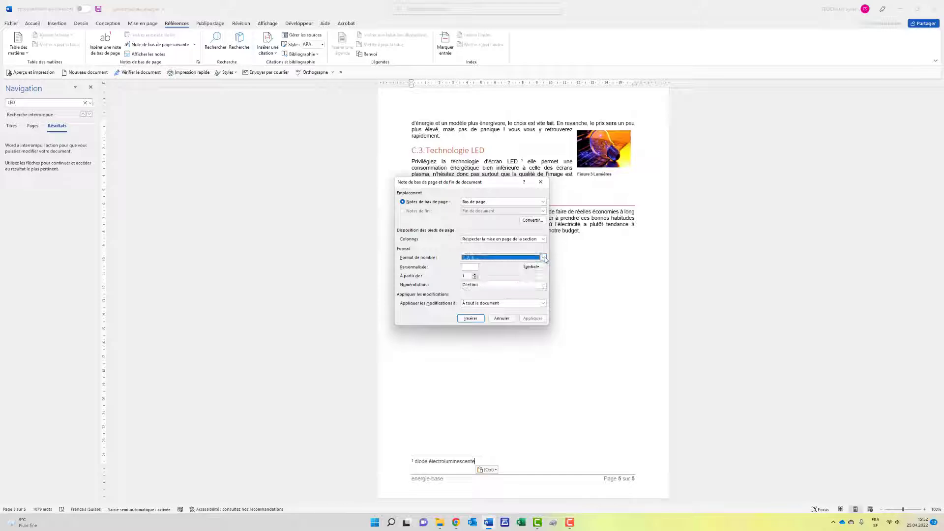
click(506, 321)
scroll(517, 316, up, 6)
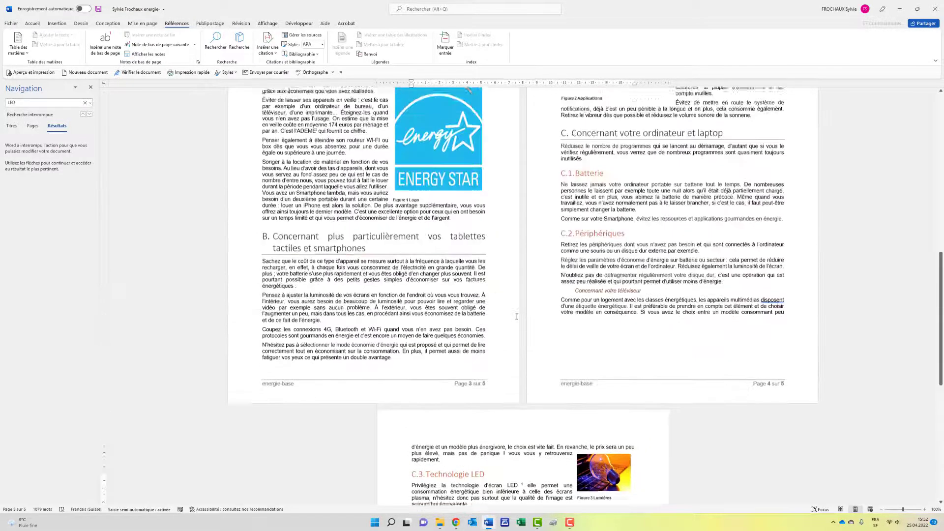
Step: Review caption numbering formats for the Lumière picture, then cancel the Insert Caption dialog
scroll(516, 316, up, 3)
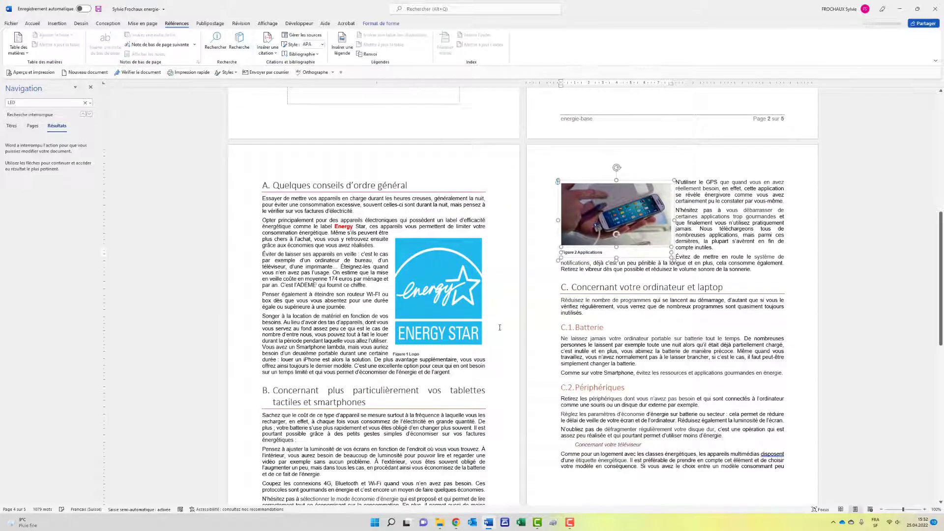
scroll(435, 322, down, 10)
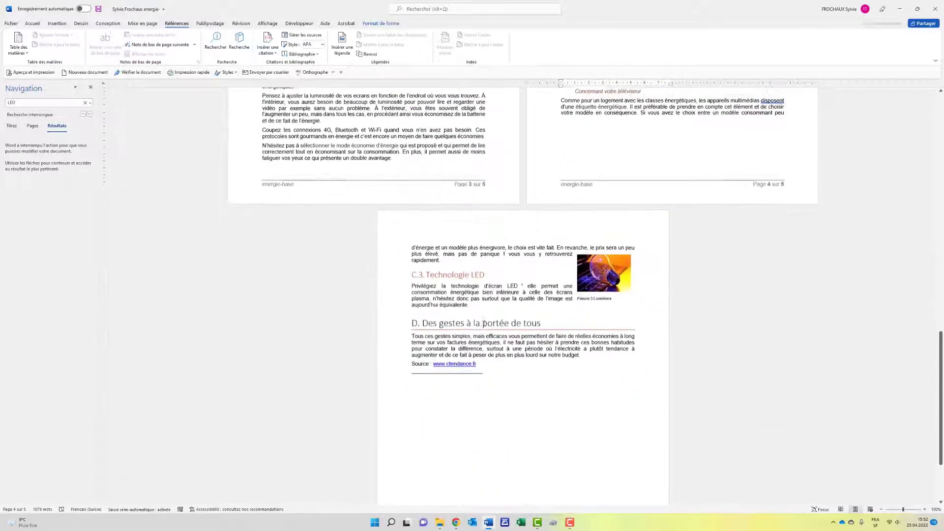
scroll(520, 326, down, 2)
click(610, 143)
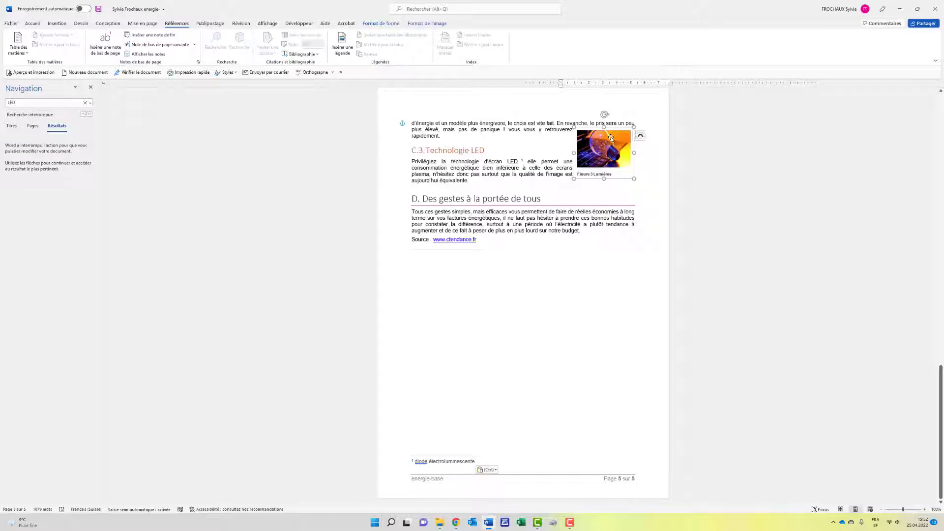
right_click(611, 140)
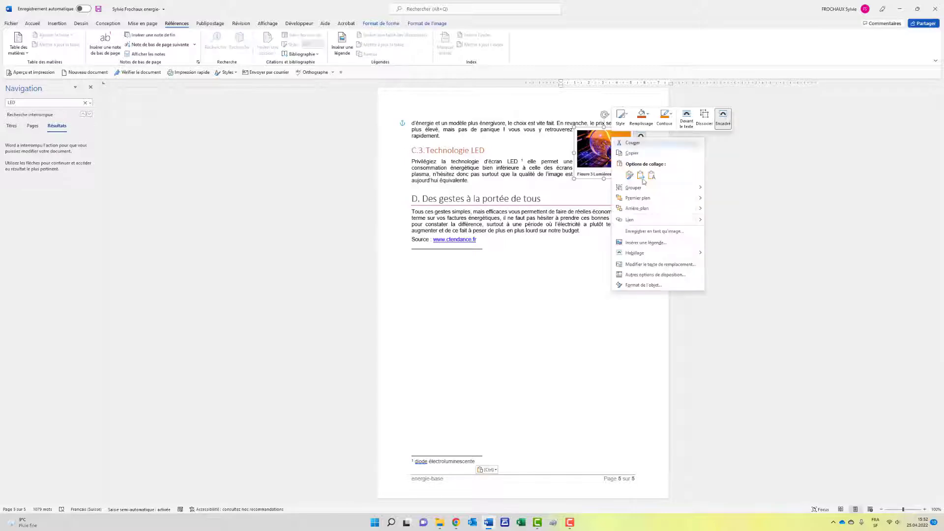
click(650, 243)
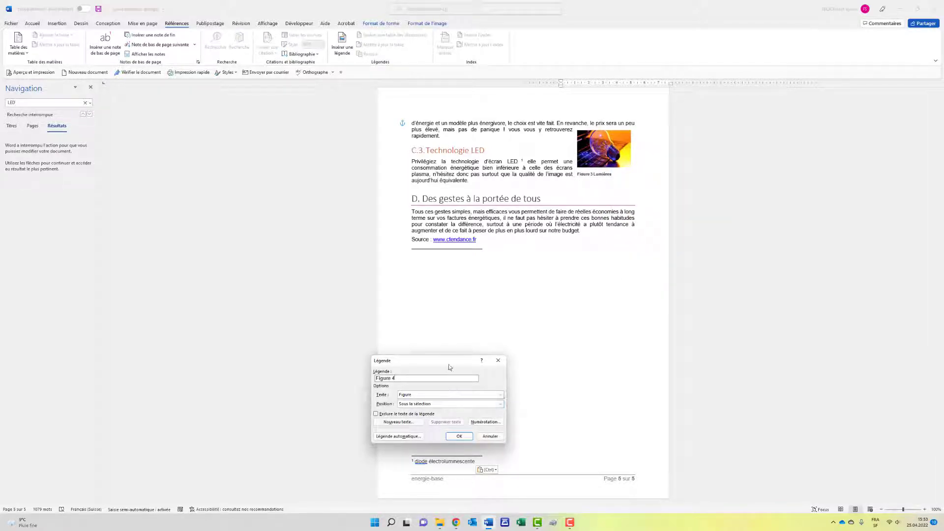
drag(449, 360, 439, 283)
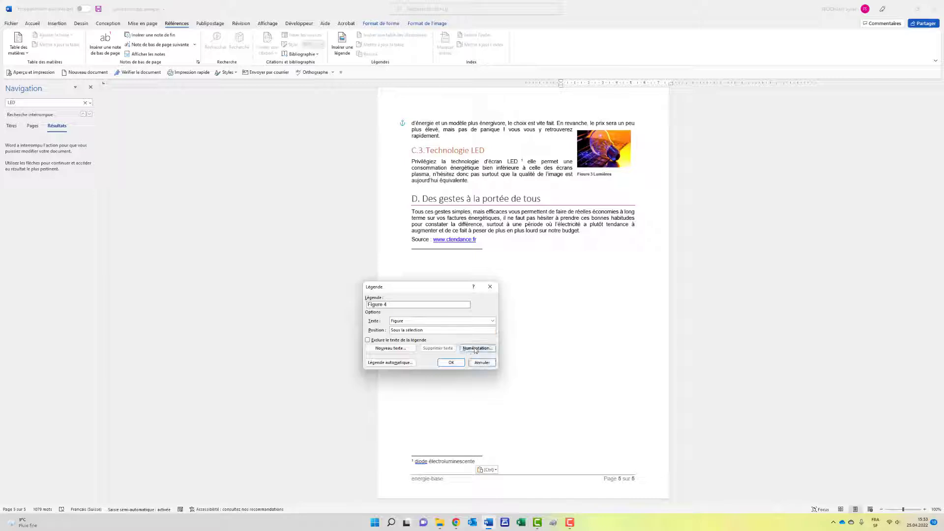
click(475, 348)
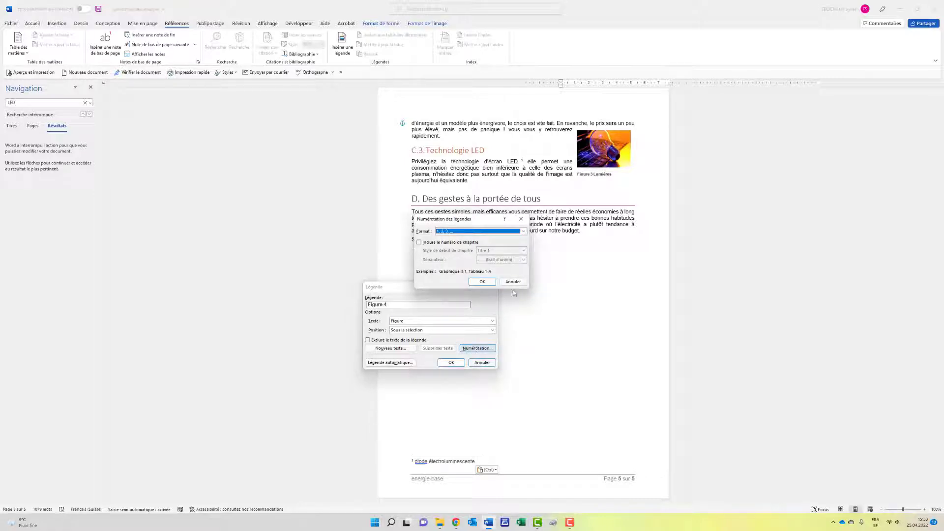
click(524, 231)
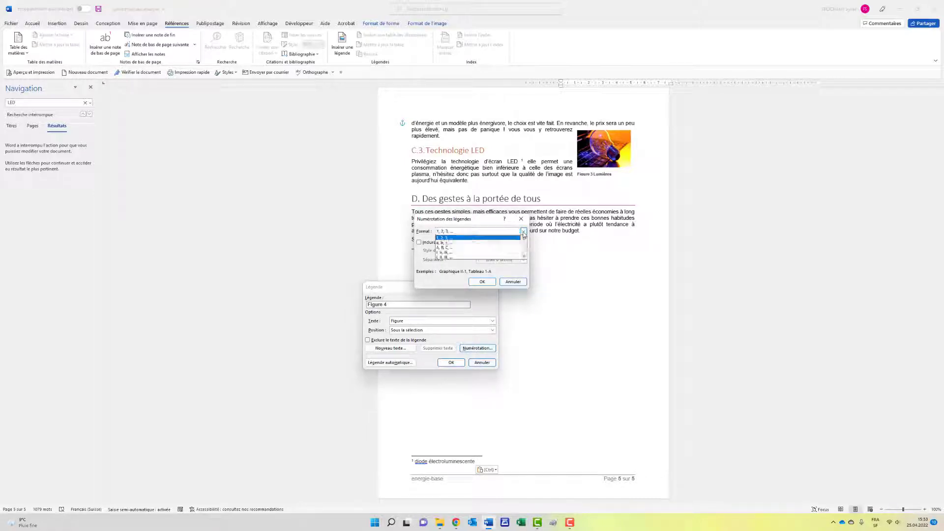
click(524, 231)
click(513, 282)
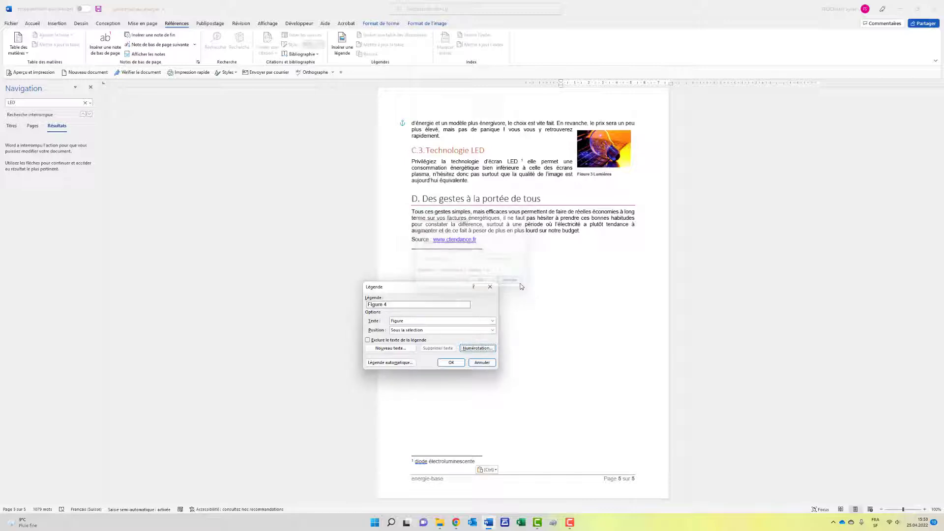
click(495, 363)
Step: Drag the Lumière picture slightly lower on page 5
click(664, 325)
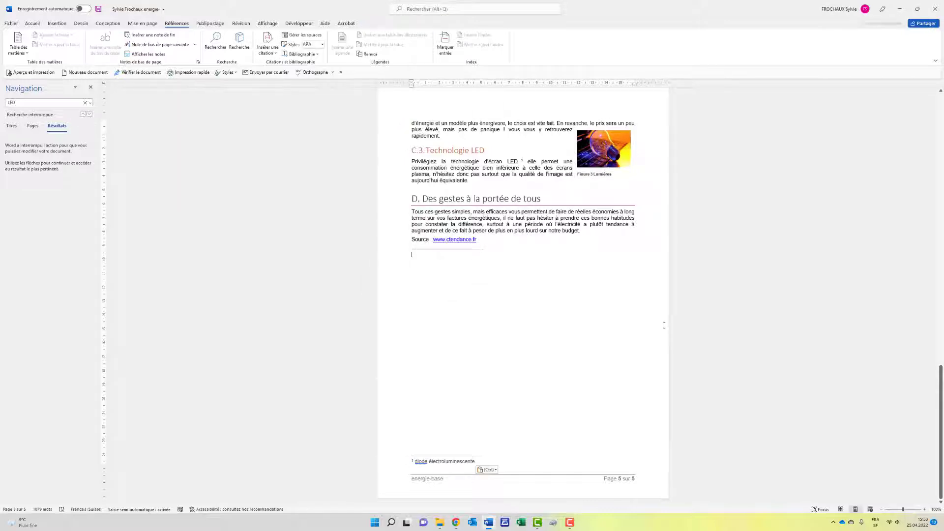
scroll(664, 325, up, 1)
drag(607, 173, 608, 178)
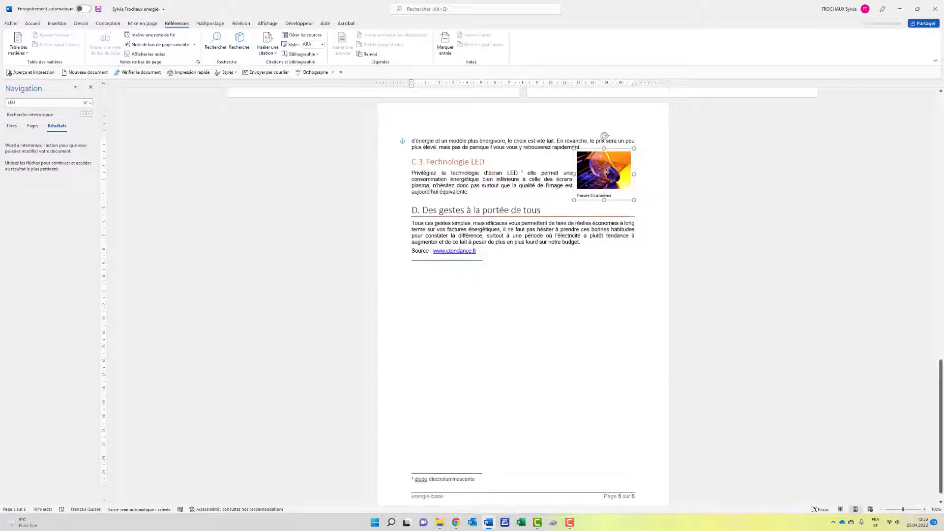
Step: Put the insertion point after 'équivalente.' on page 5
click(580, 300)
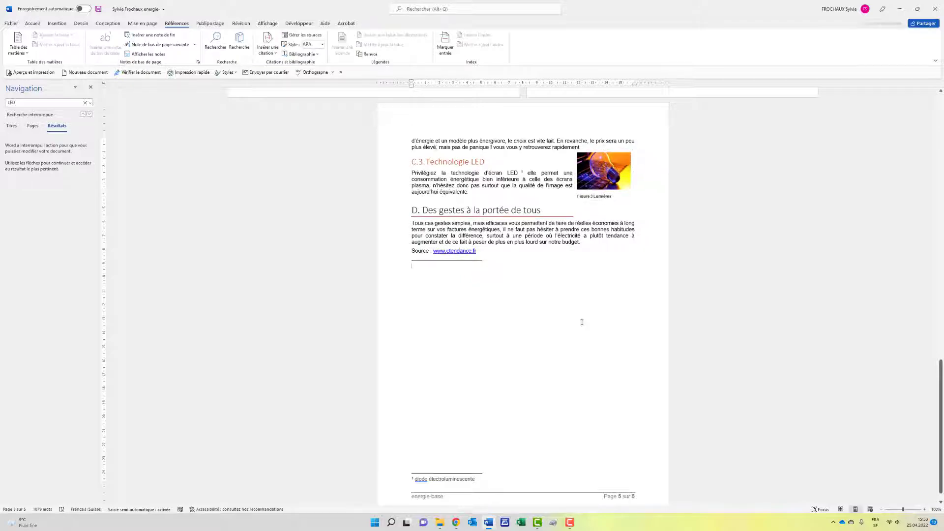
scroll(582, 323, up, 20)
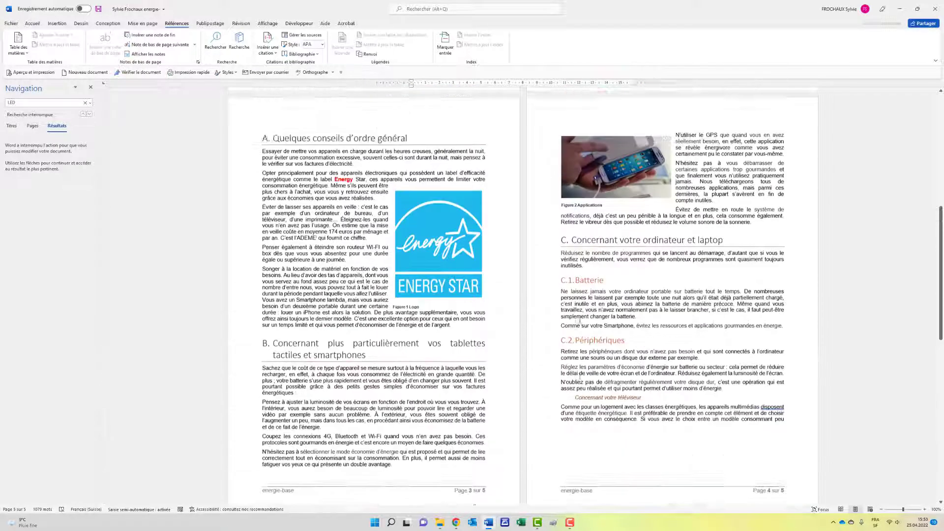
scroll(579, 321, up, 5)
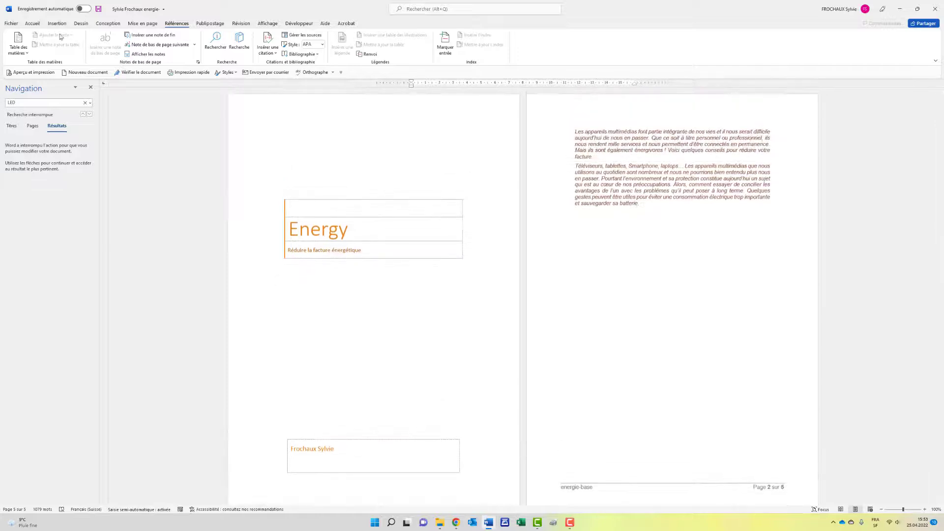
scroll(615, 413, down, 10)
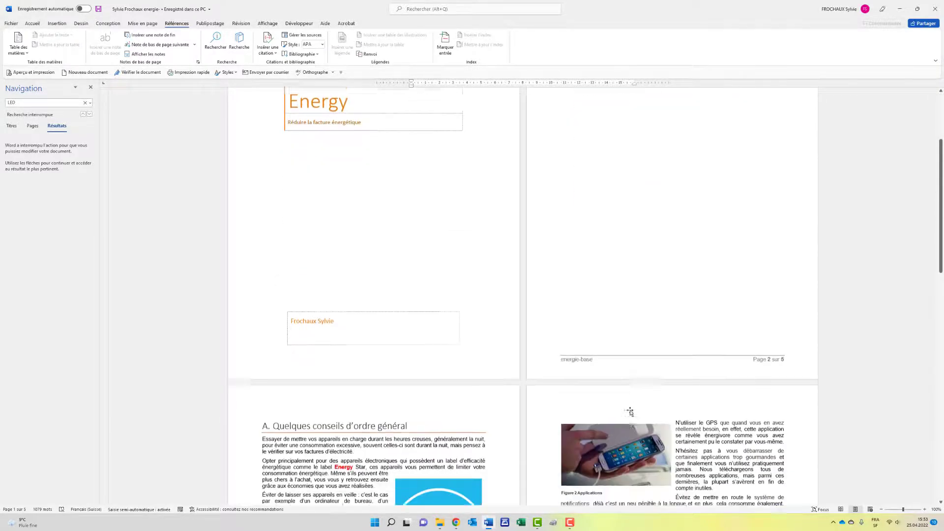
scroll(631, 412, down, 10)
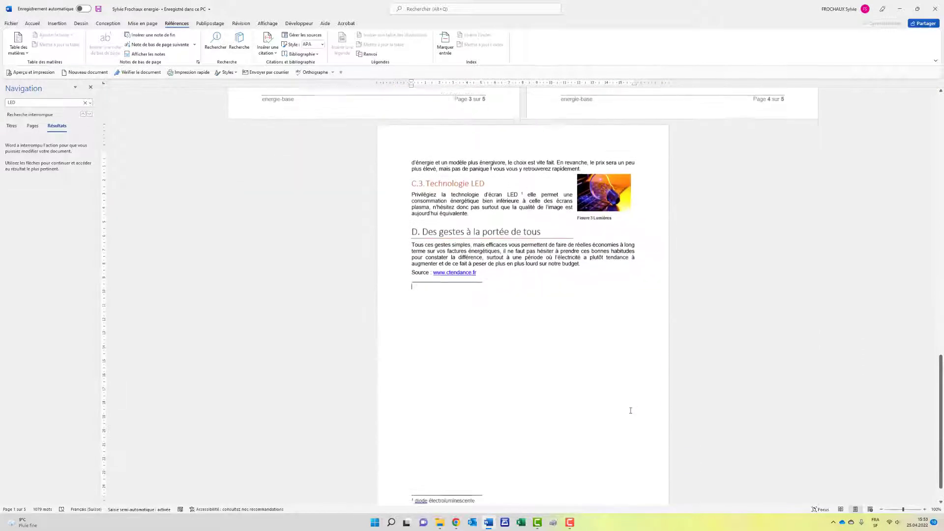
click(520, 277)
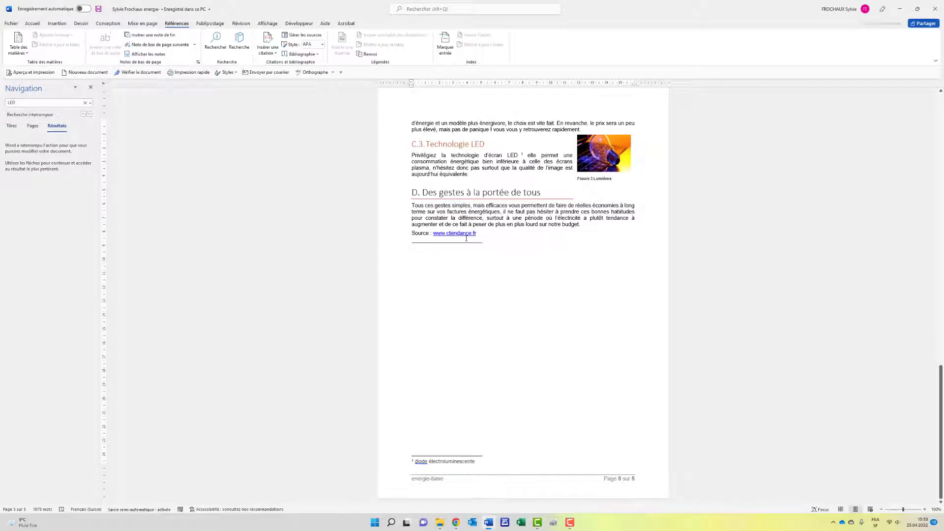
click(476, 176)
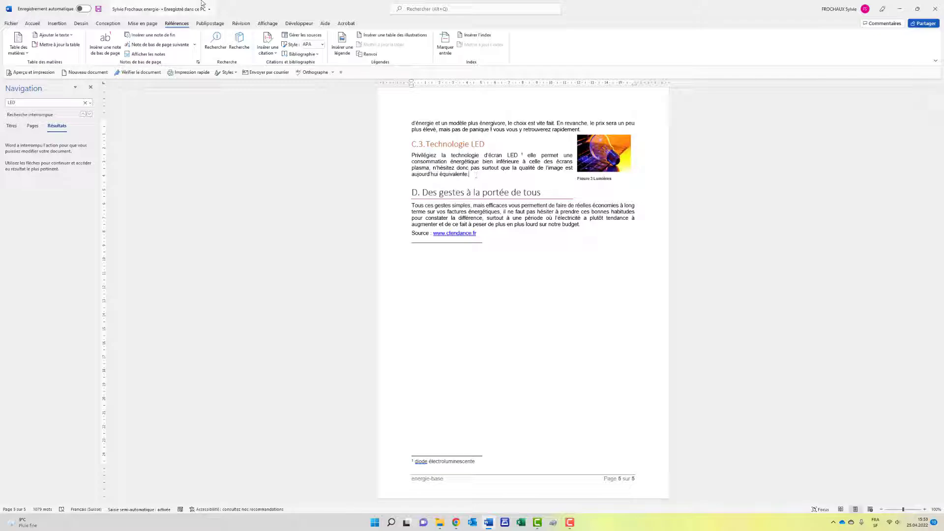
Step: Turn on Show/Hide ¶ to reveal paragraph marks and page breaks
click(31, 24)
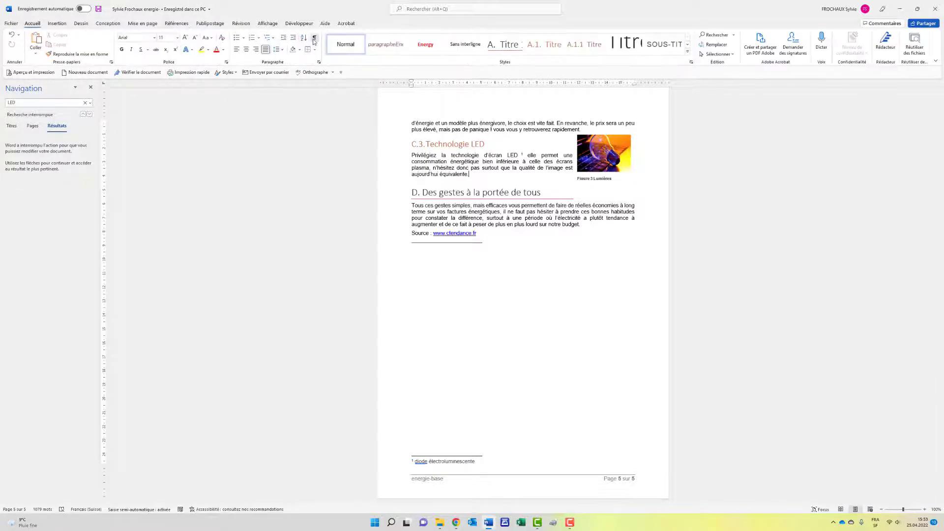
click(315, 37)
scroll(546, 297, up, 3)
scroll(546, 297, up, 10)
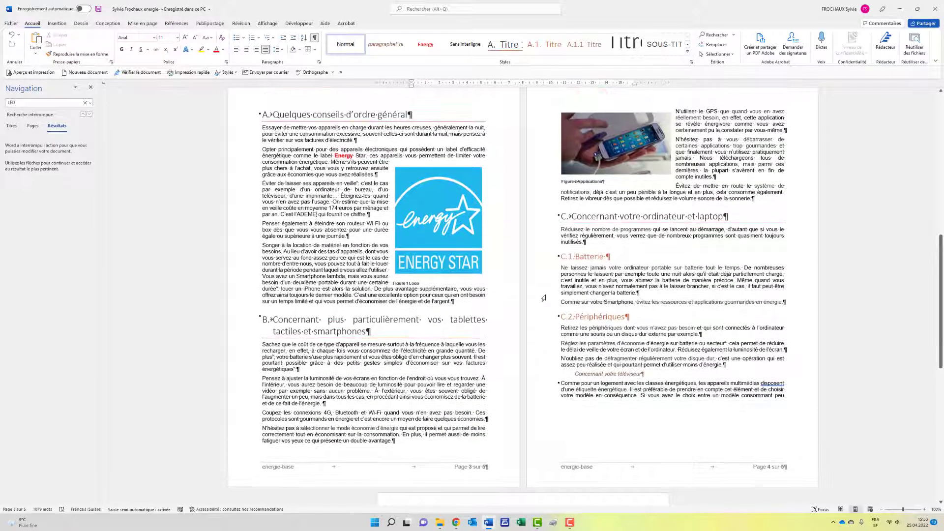
scroll(544, 298, up, 3)
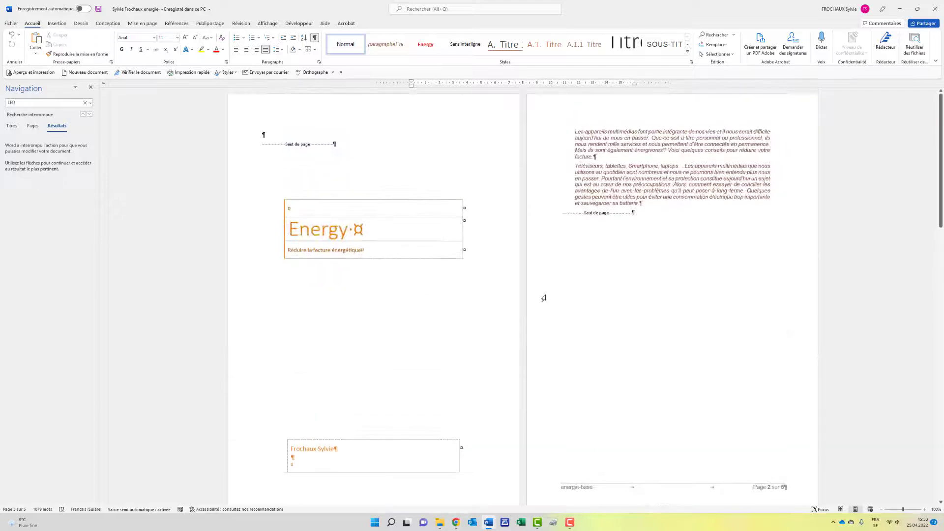
scroll(586, 244, down, 10)
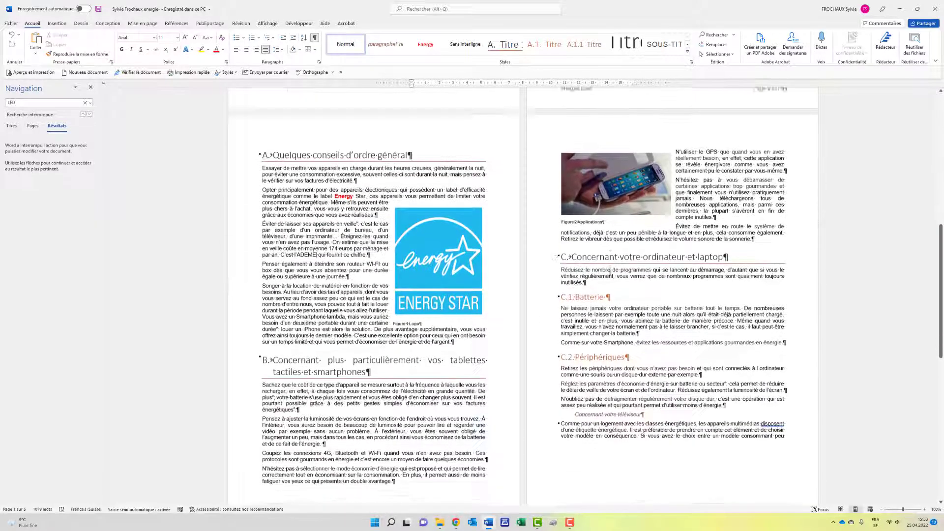
scroll(610, 269, down, 1)
scroll(609, 271, down, 6)
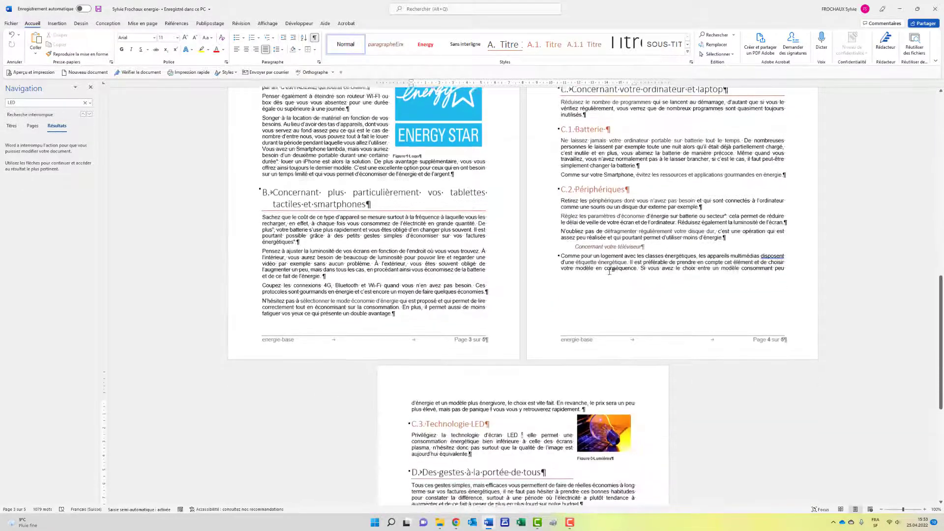
scroll(539, 306, up, 1)
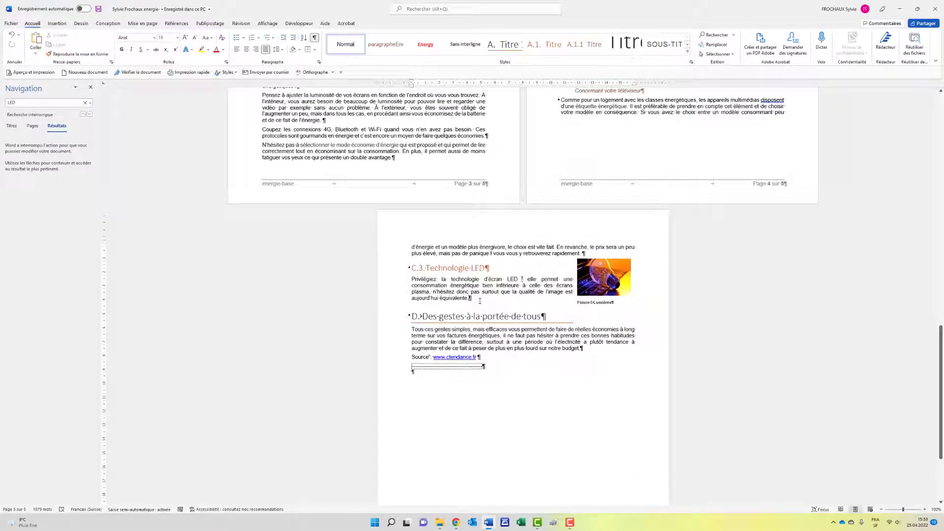
Step: Insert a page break after the Source line so section D starts a new page
key(ctrl+Return)
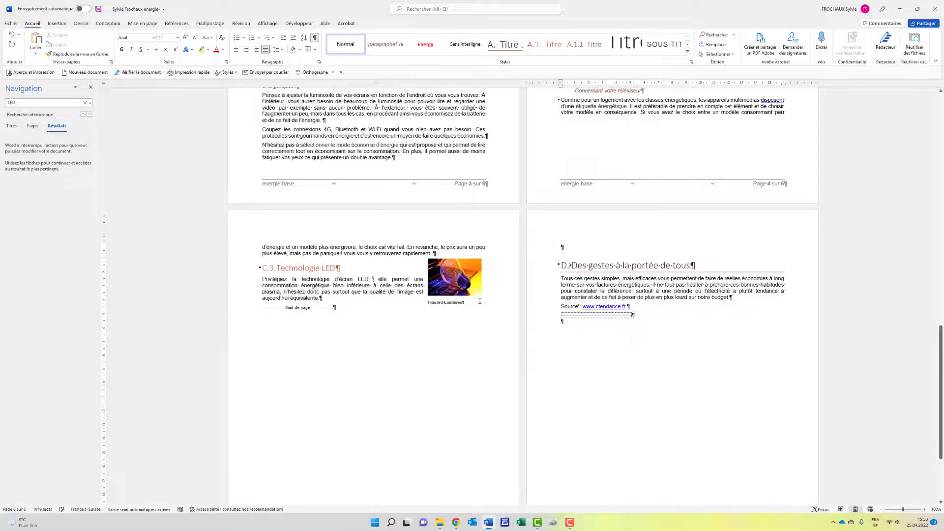
scroll(498, 339, up, 1)
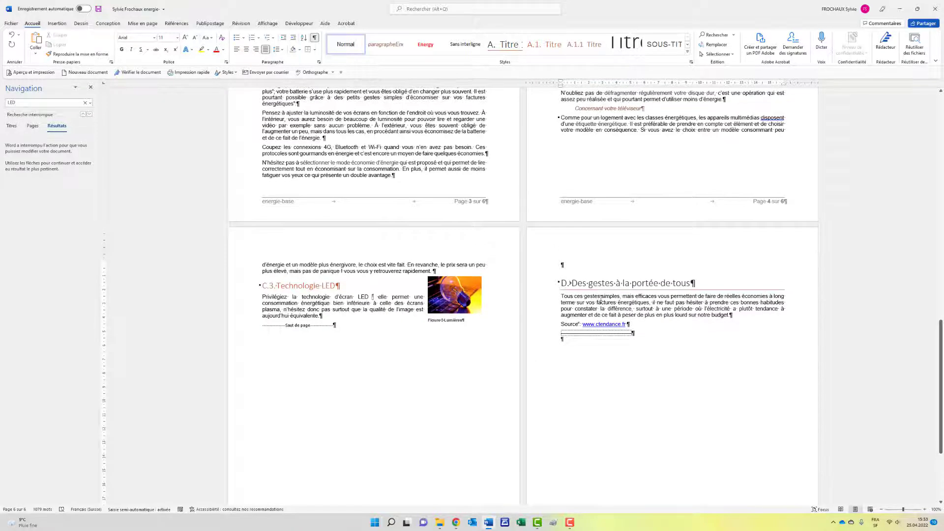
scroll(619, 274, up, 2)
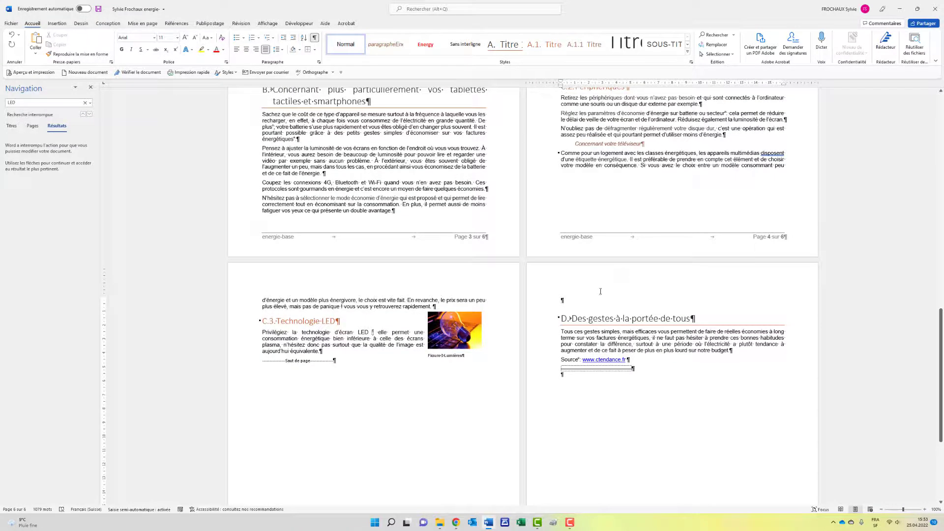
scroll(746, 356, down, 8)
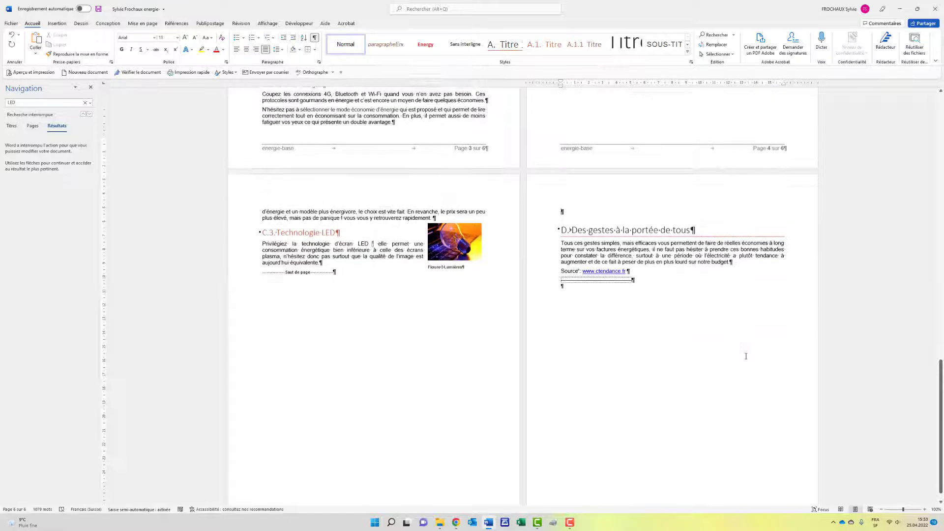
scroll(746, 356, up, 4)
click(560, 305)
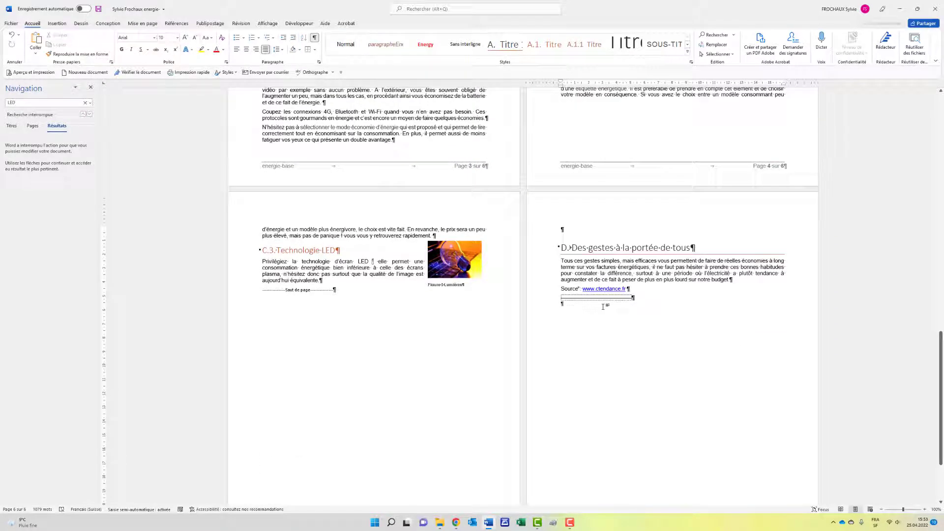
scroll(603, 310, down, 6)
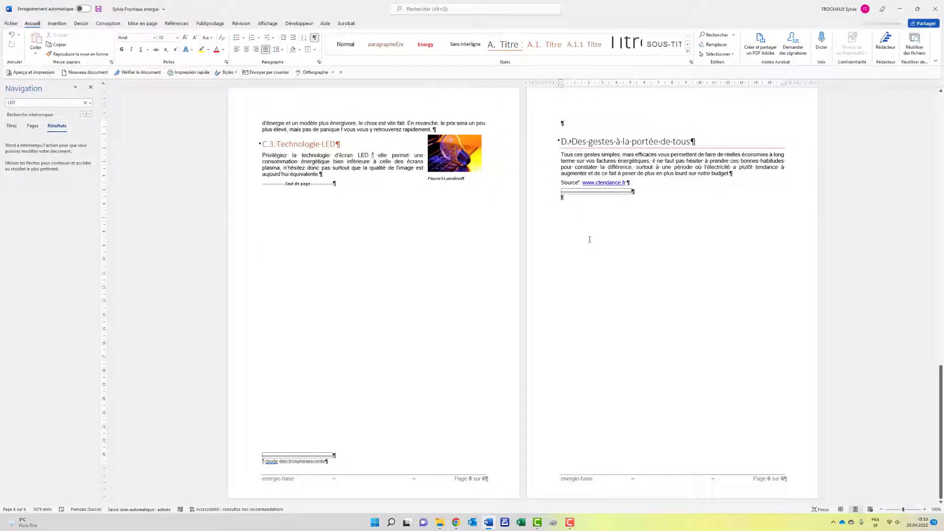
click(668, 187)
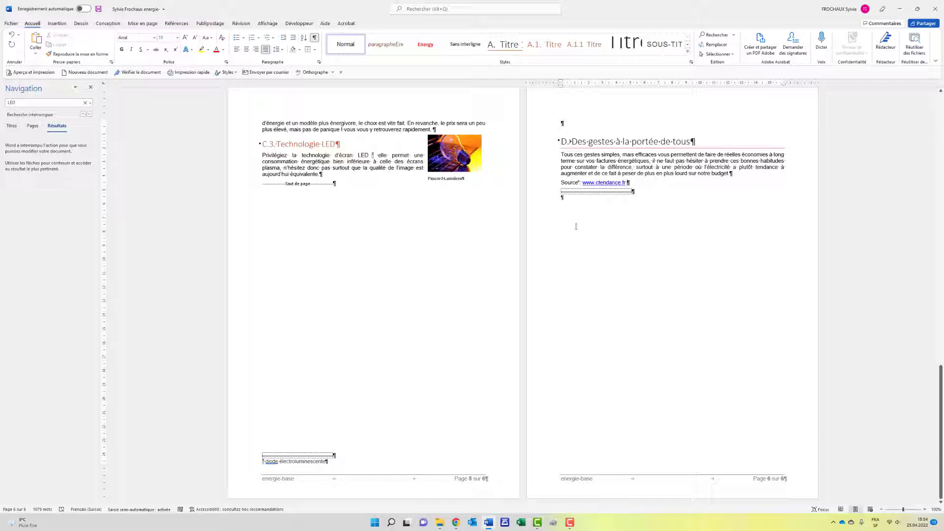
click(571, 200)
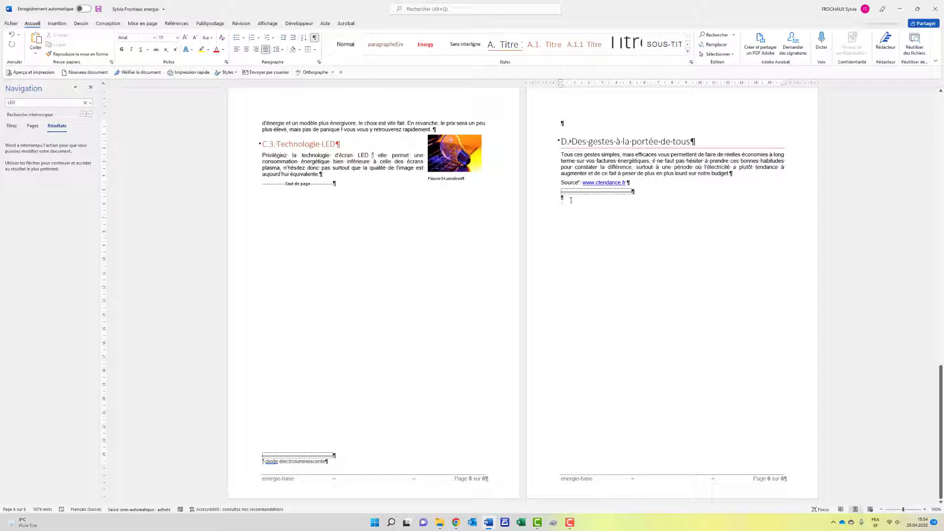
click(633, 183)
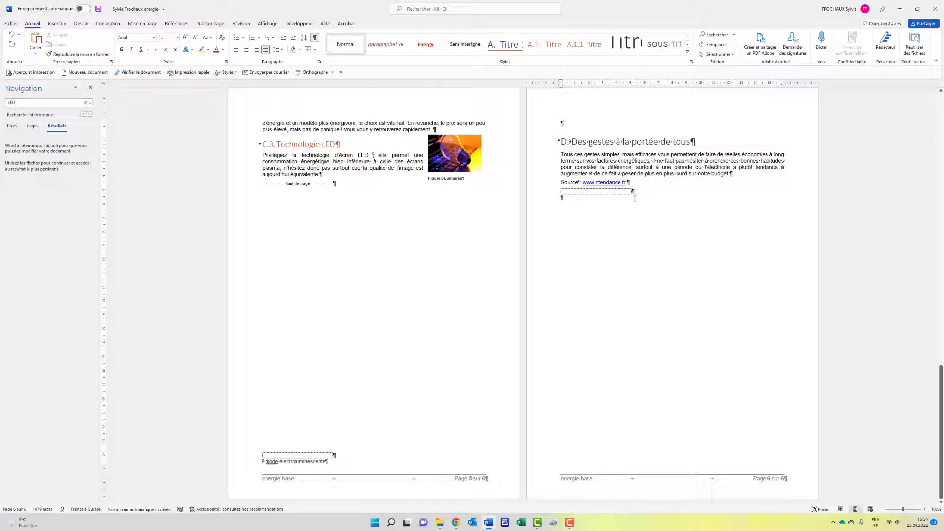
key(ctrl+Return)
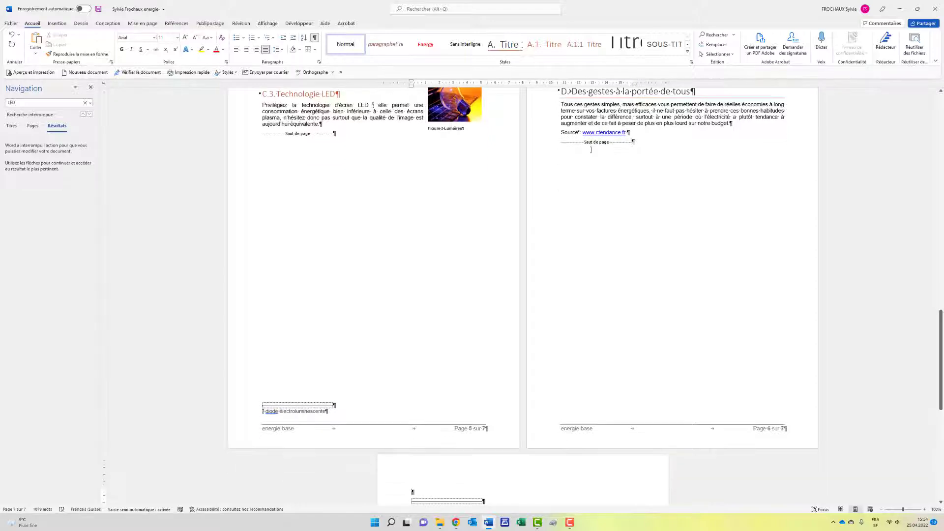
Step: Place the insertion point at the top of page 6 and show the Mise en page commands
scroll(607, 185, up, 5)
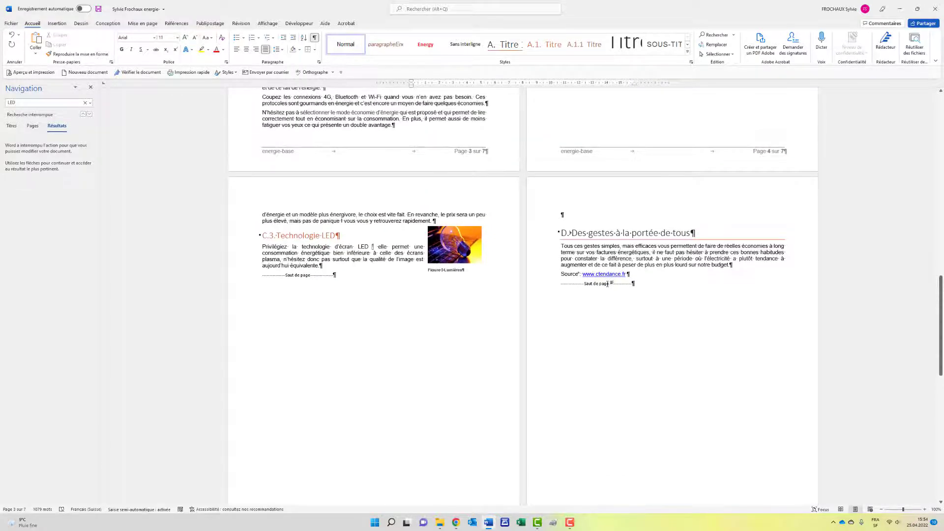
scroll(609, 298, up, 3)
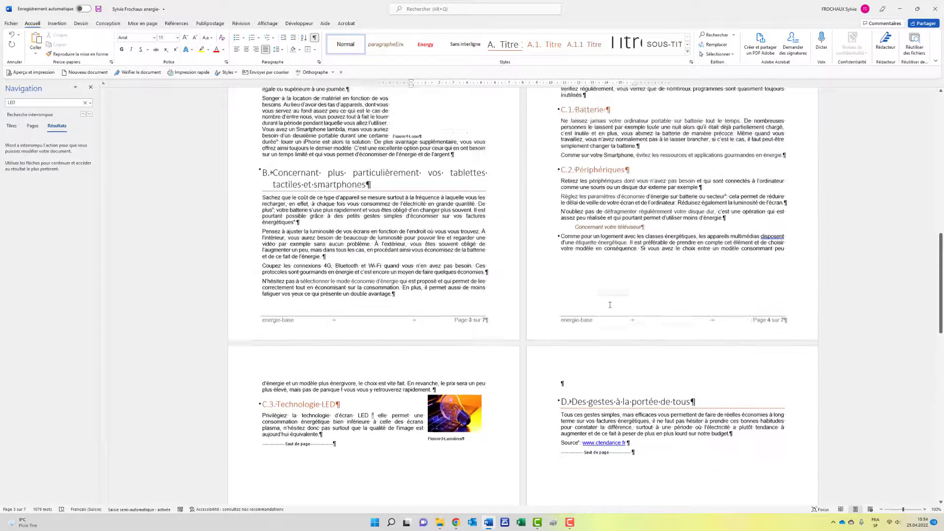
scroll(609, 305, down, 2)
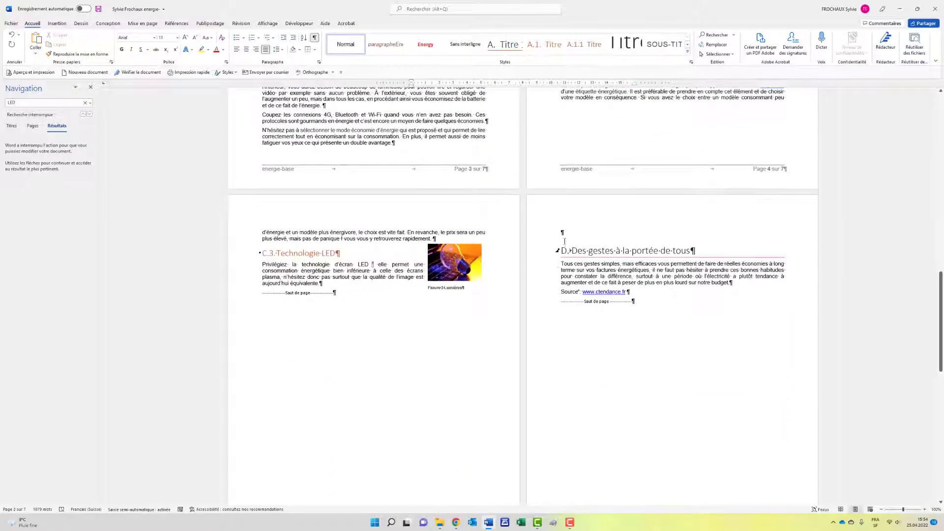
click(671, 316)
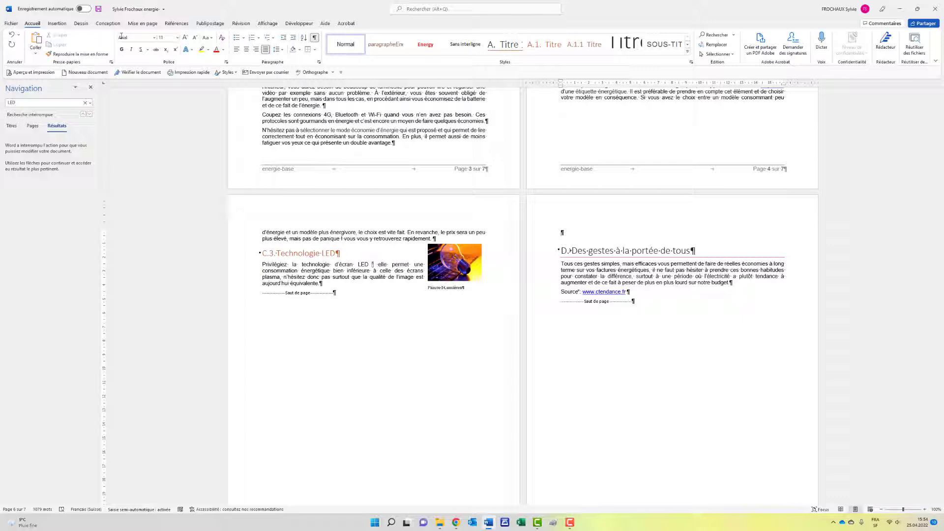
click(135, 24)
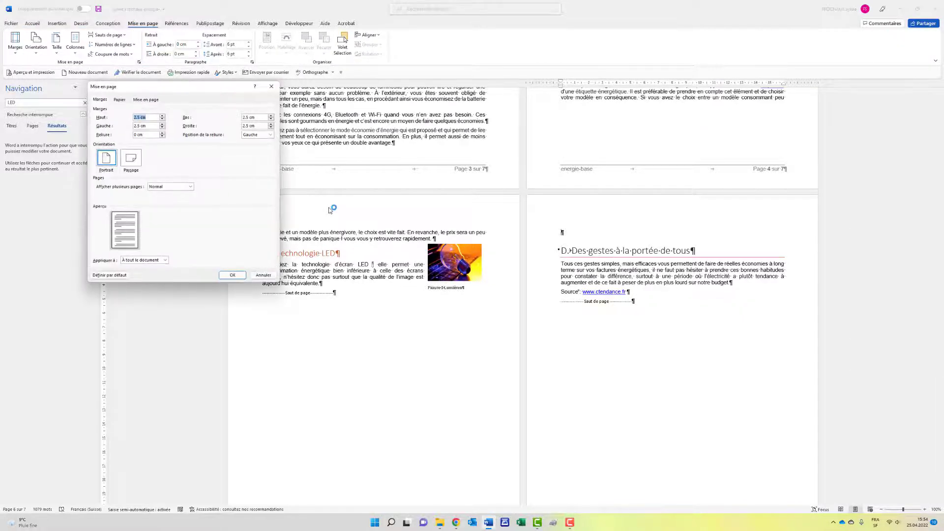
Step: Make page 6 onward landscape and delete the empty paragraph above heading D
click(162, 260)
click(145, 272)
click(139, 166)
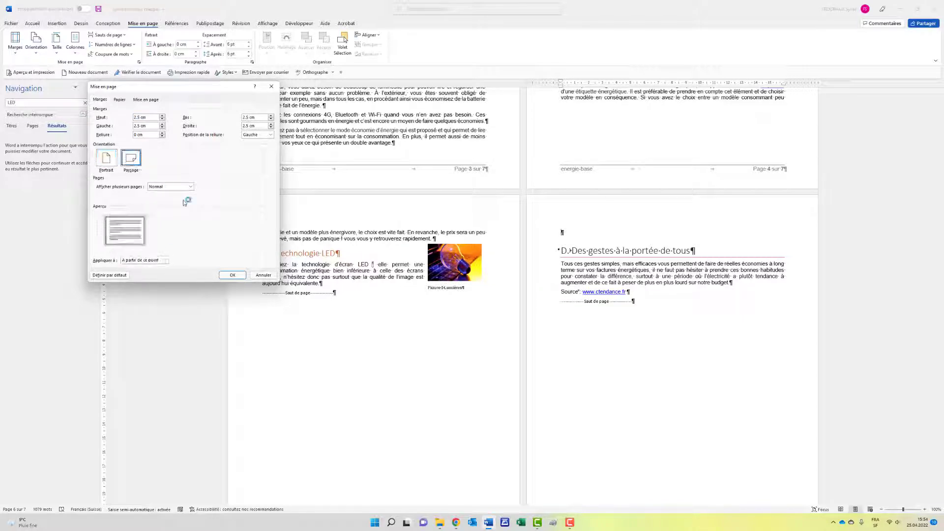
click(239, 277)
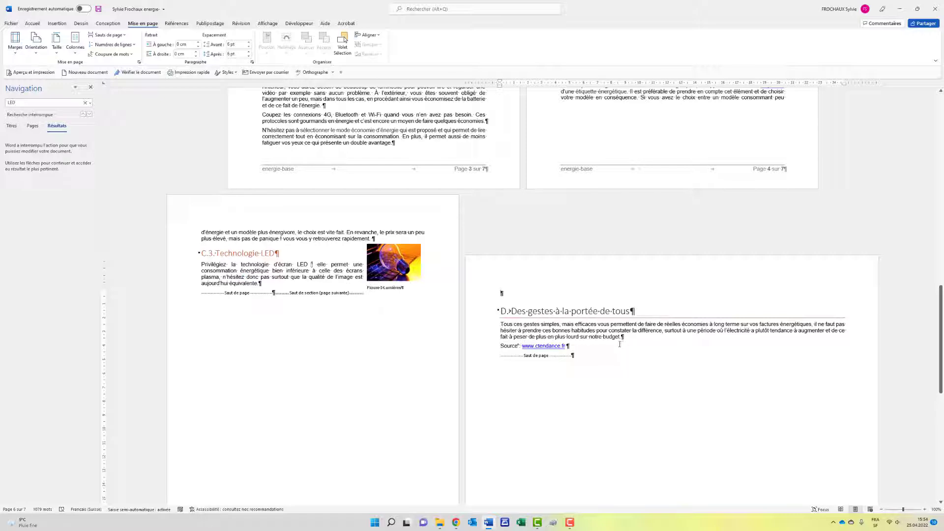
key(Delete)
Step: Set page 7 onward back to portrait orientation from that point
scroll(620, 344, down, 3)
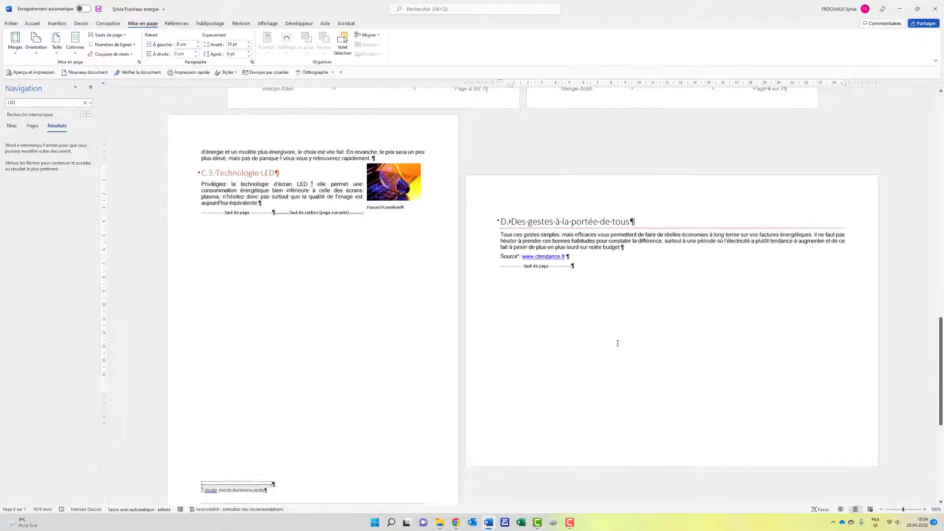
scroll(617, 343, down, 5)
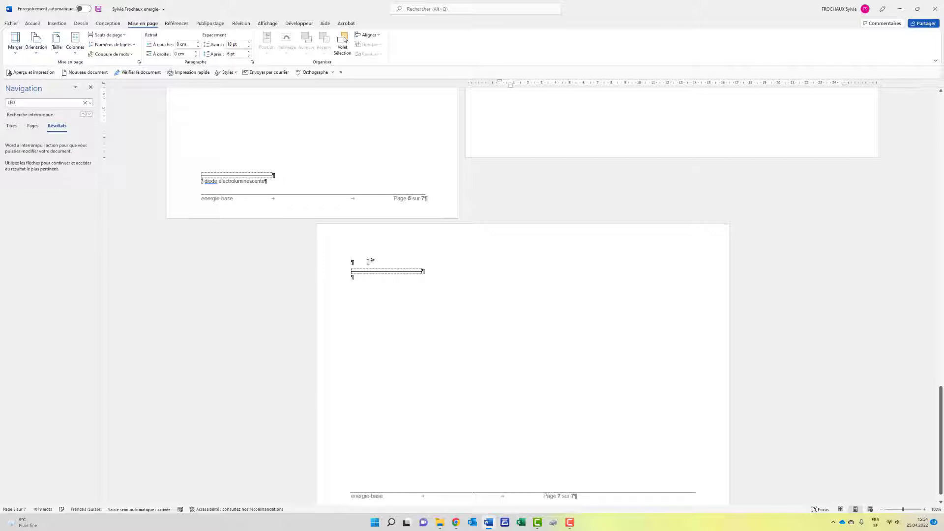
click(367, 261)
click(139, 62)
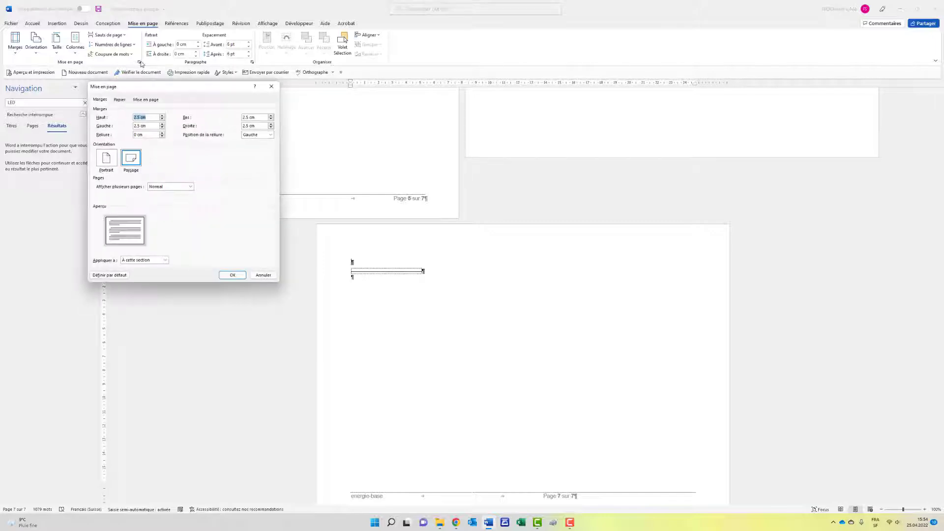
click(165, 260)
click(140, 268)
click(110, 167)
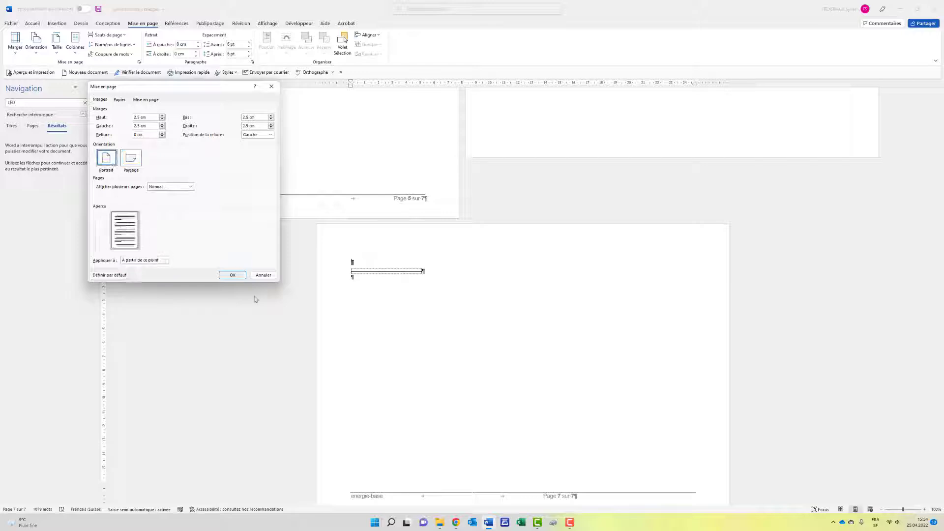
click(232, 275)
scroll(449, 300, up, 10)
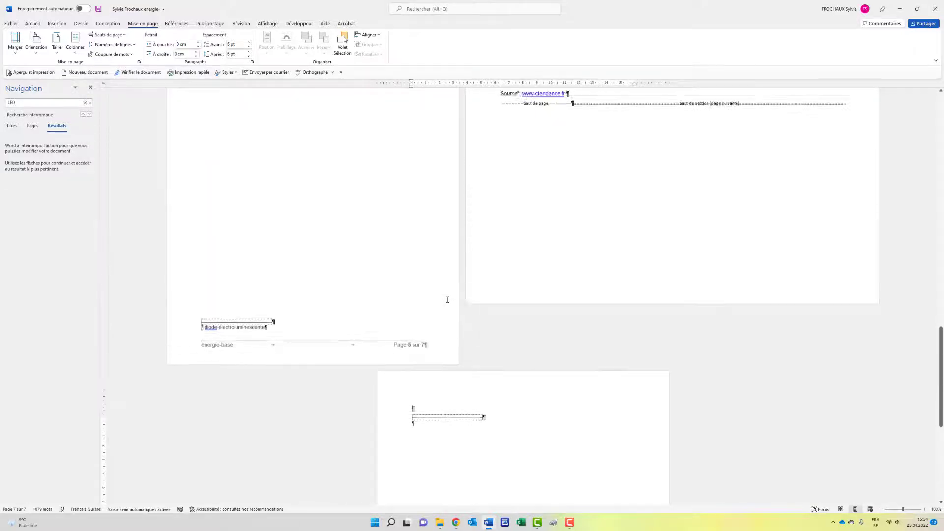
scroll(443, 300, down, 10)
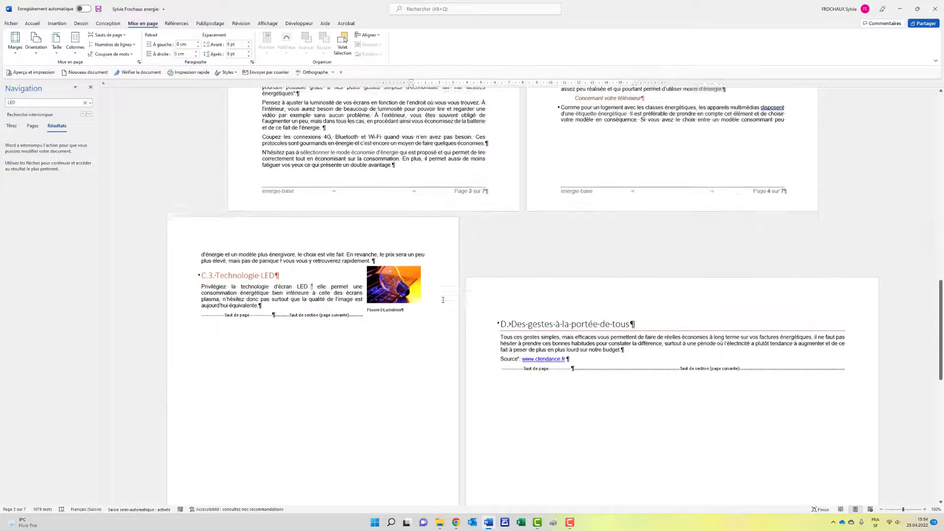
scroll(444, 300, up, 7)
scroll(443, 300, up, 1)
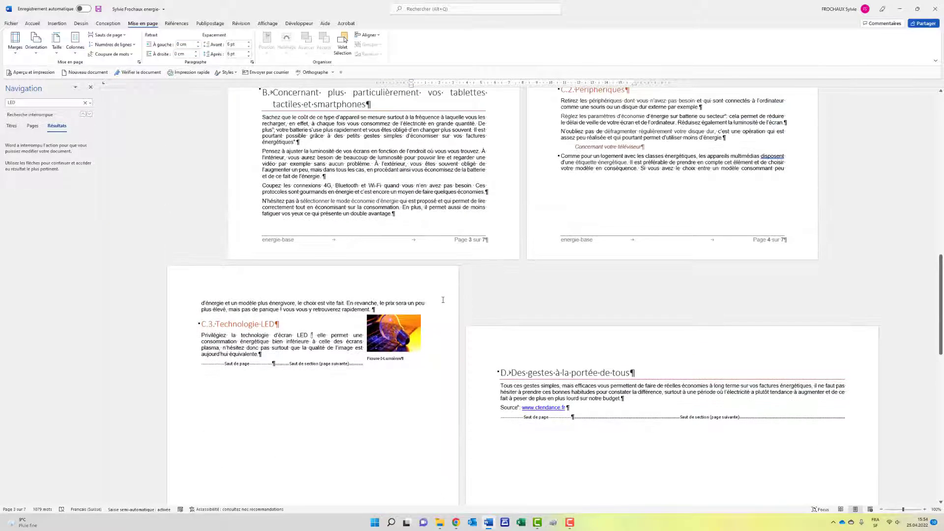
scroll(443, 300, down, 3)
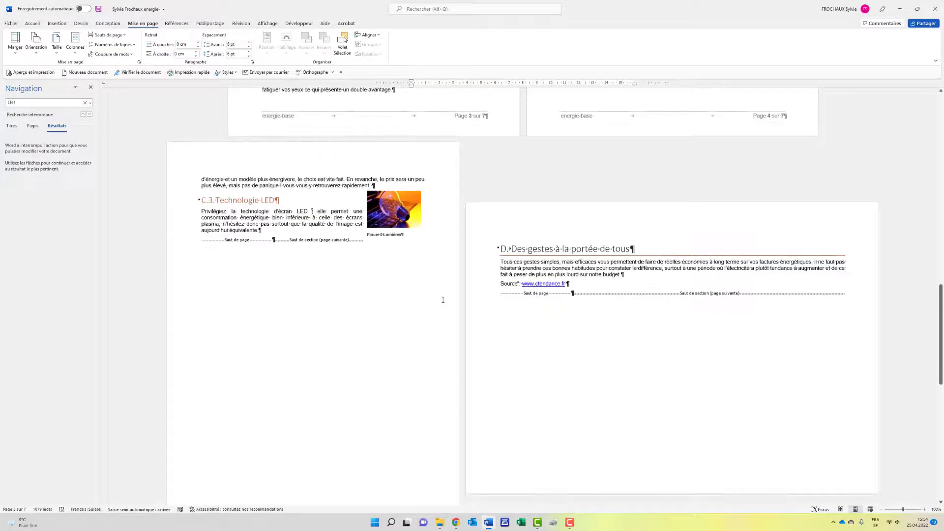
scroll(443, 300, down, 3)
Step: In the page 6 footer, turn off Lier au précédent and uncheck Première page différente
double_click(520, 371)
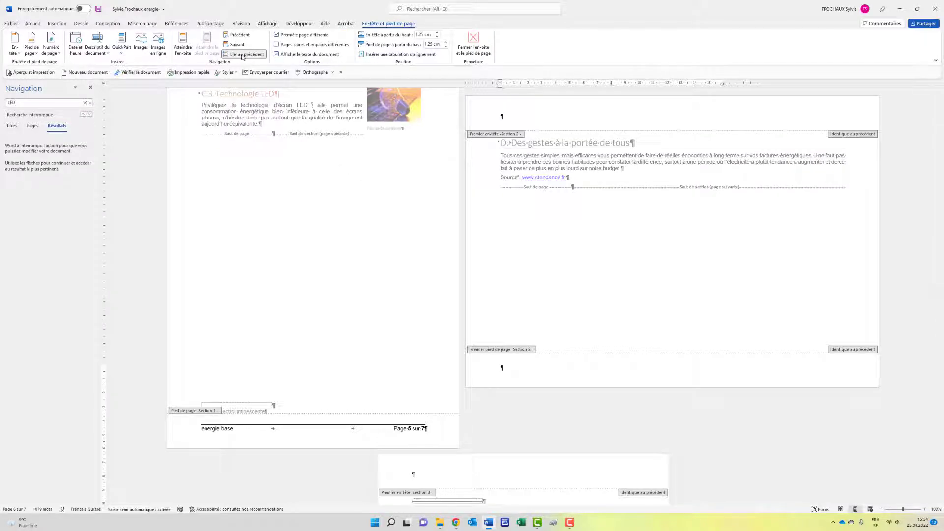
click(242, 55)
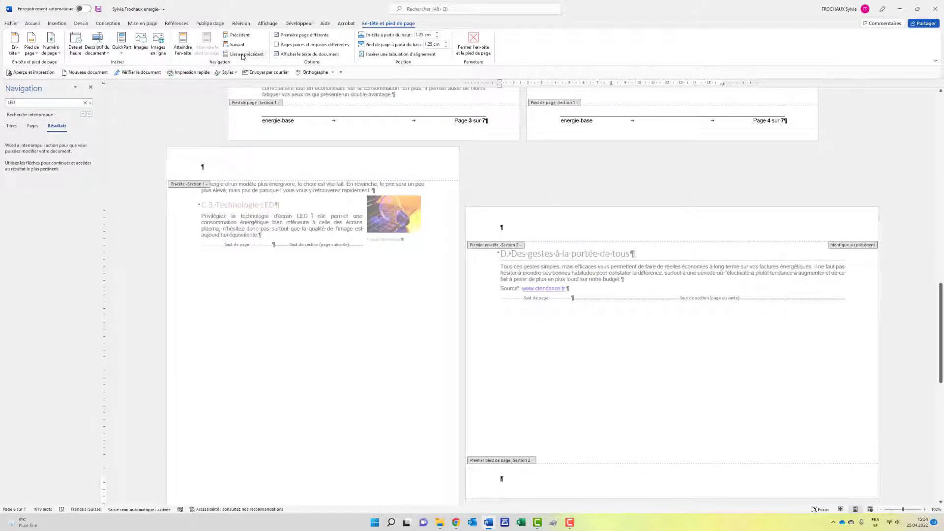
scroll(608, 370, up, 1)
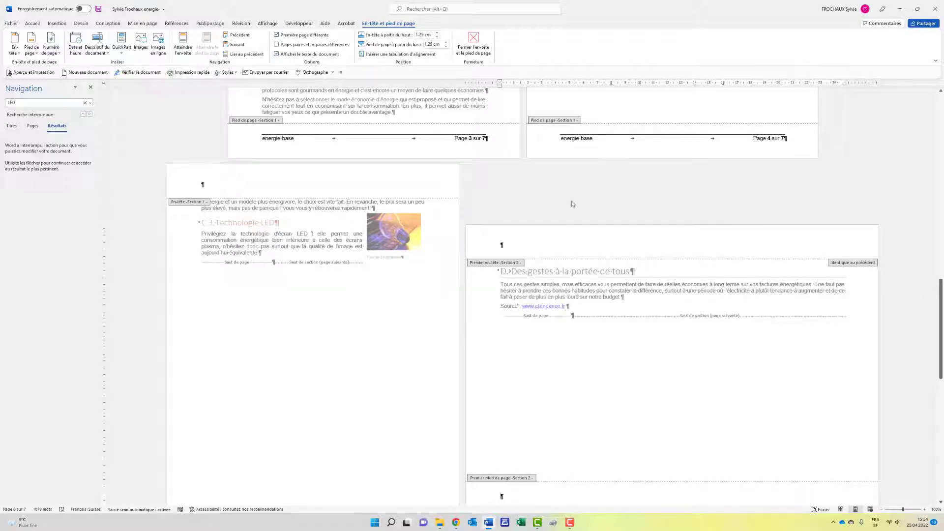
click(276, 35)
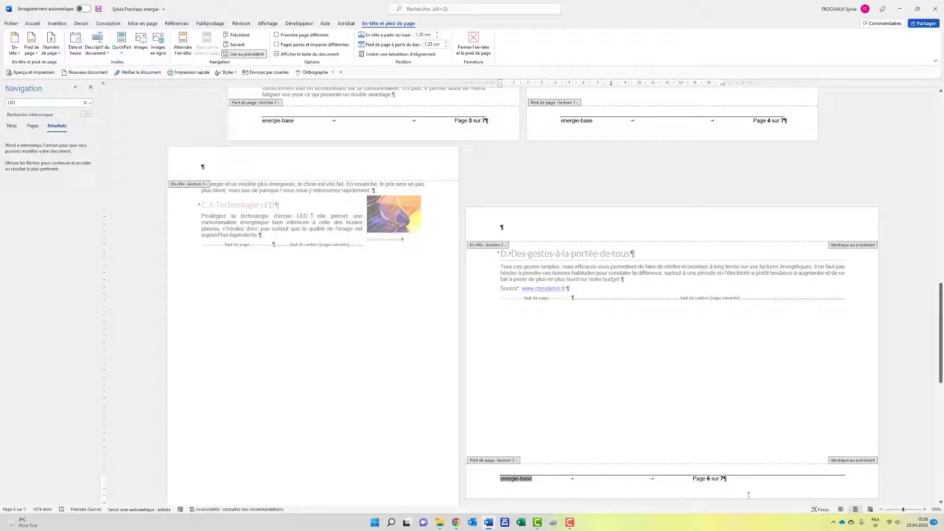
Step: Push the page 6 footer page number to a right tab stop at 24 cm
click(692, 480)
drag(725, 83, 842, 87)
scroll(854, 421, down, 3)
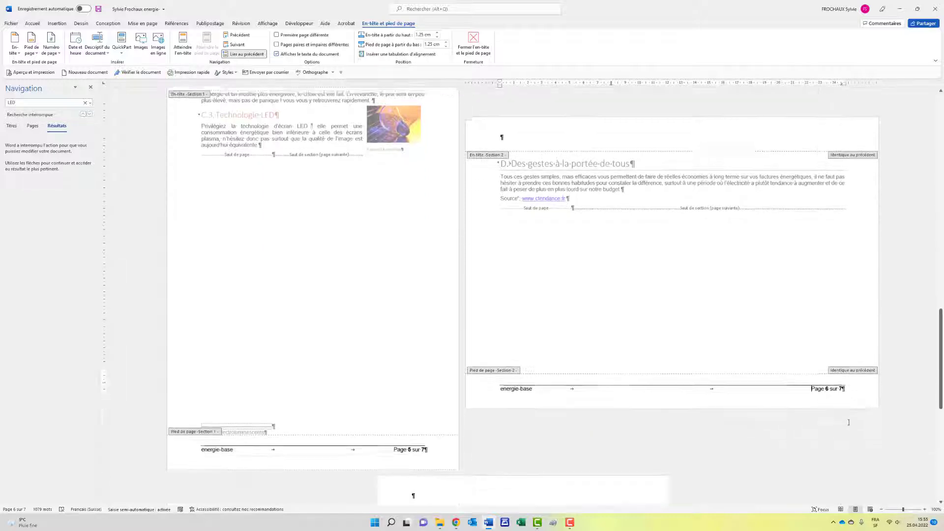
scroll(814, 366, down, 10)
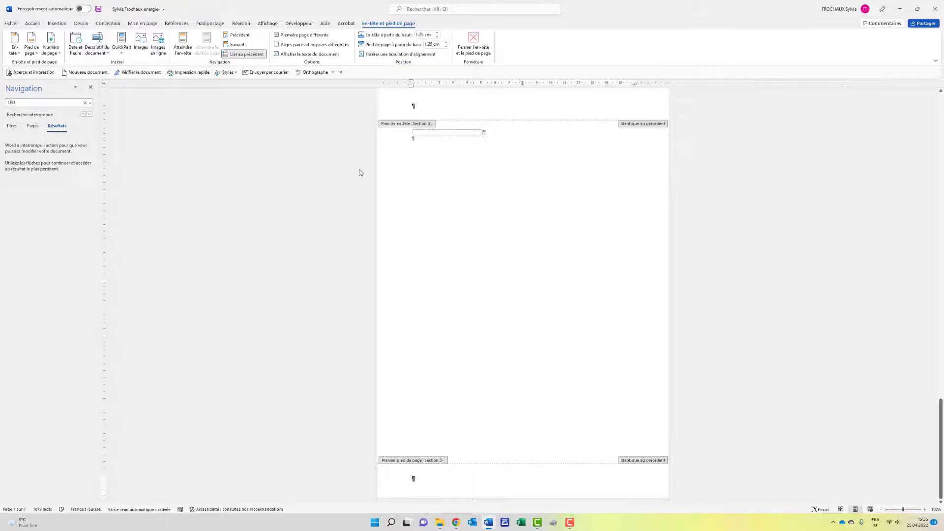
Step: On the last page, turn off Première page différente and unlink the footer from the previous section
click(277, 35)
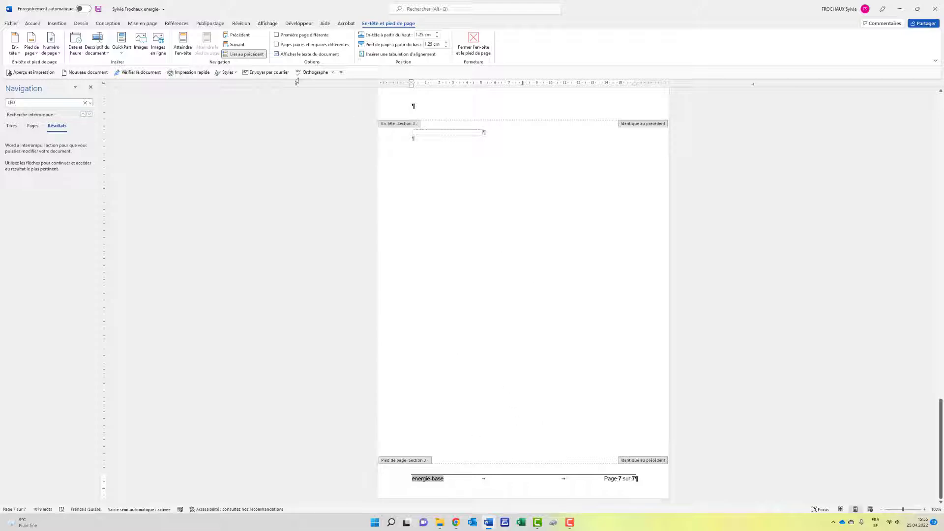
click(242, 54)
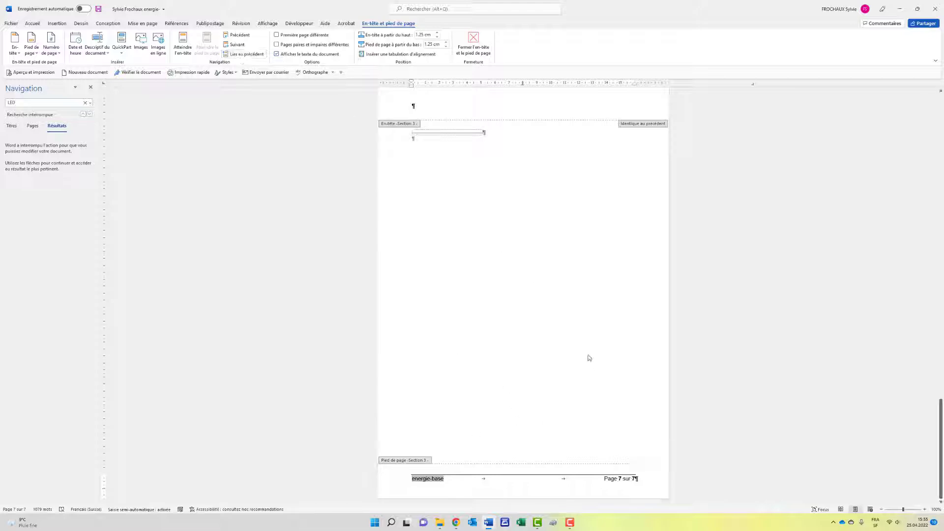
scroll(600, 340, up, 8)
scroll(600, 339, up, 3)
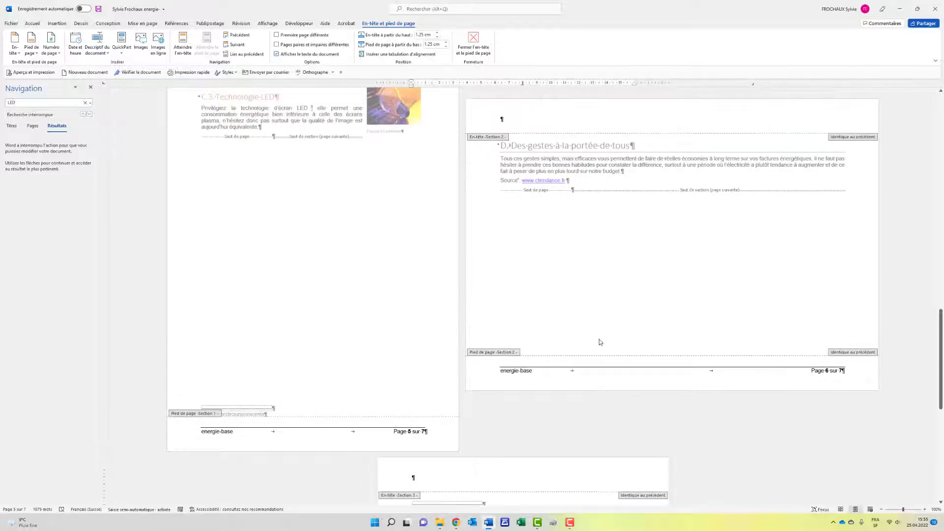
scroll(602, 339, down, 15)
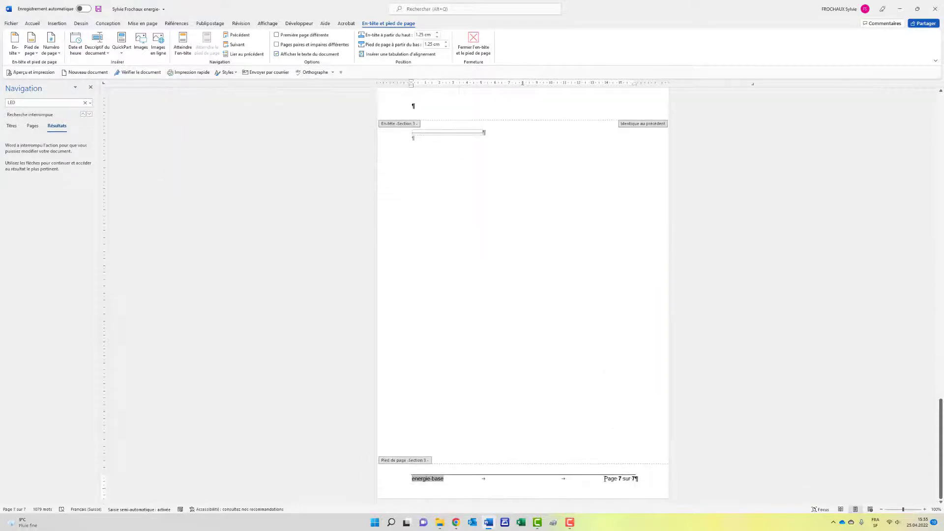
scroll(650, 470, up, 5)
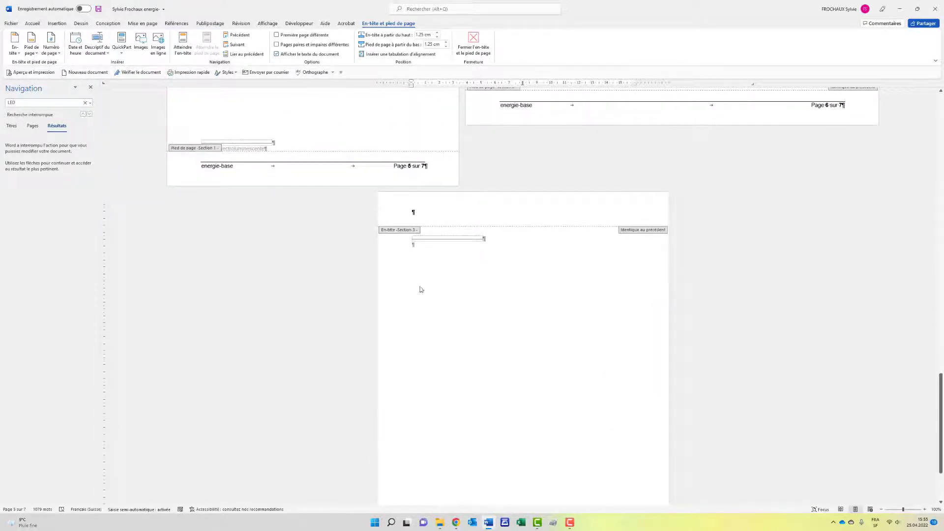
scroll(442, 272, up, 3)
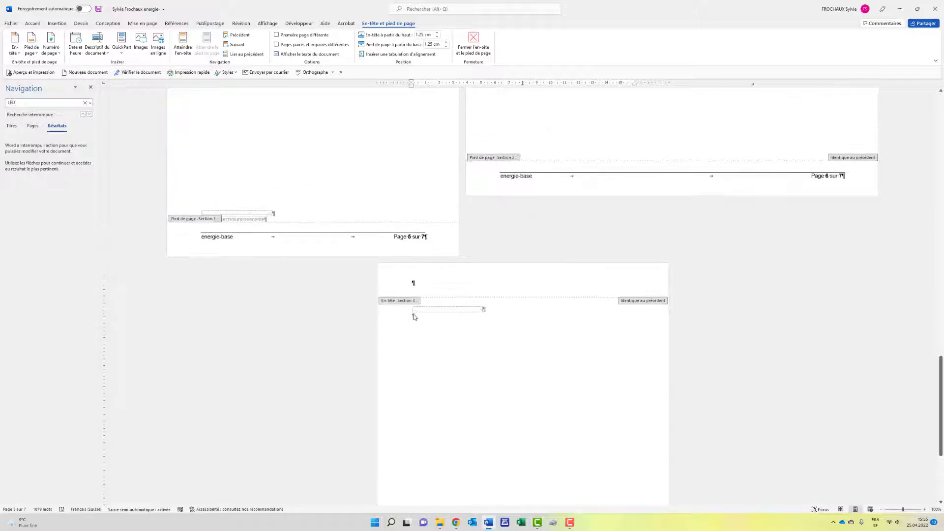
click(404, 314)
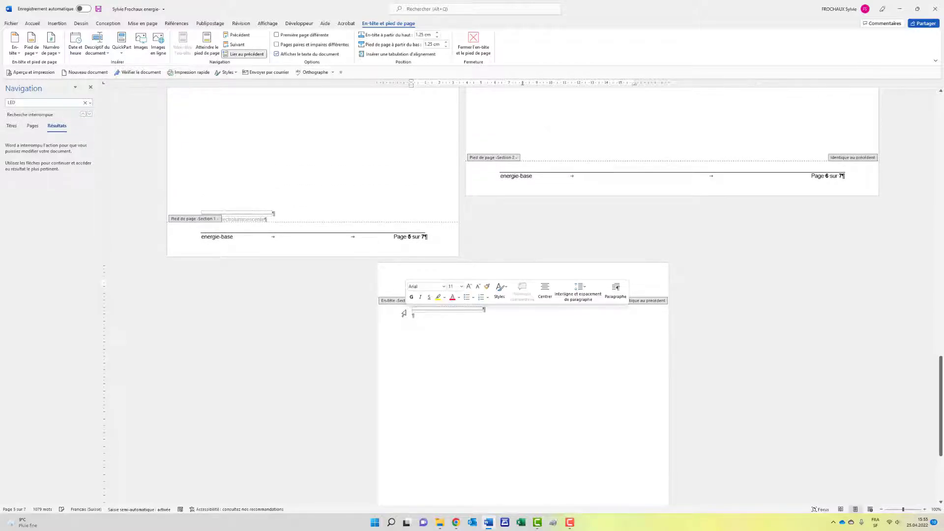
Step: Type 'Tables des illustrations' and 'Index' at the top of page 7, separated by blank lines
double_click(468, 360)
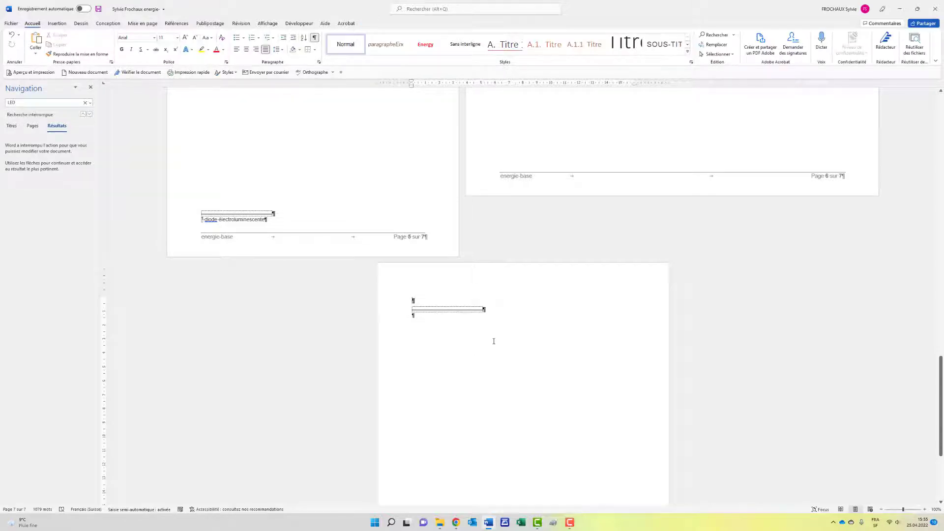
scroll(494, 339, up, 4)
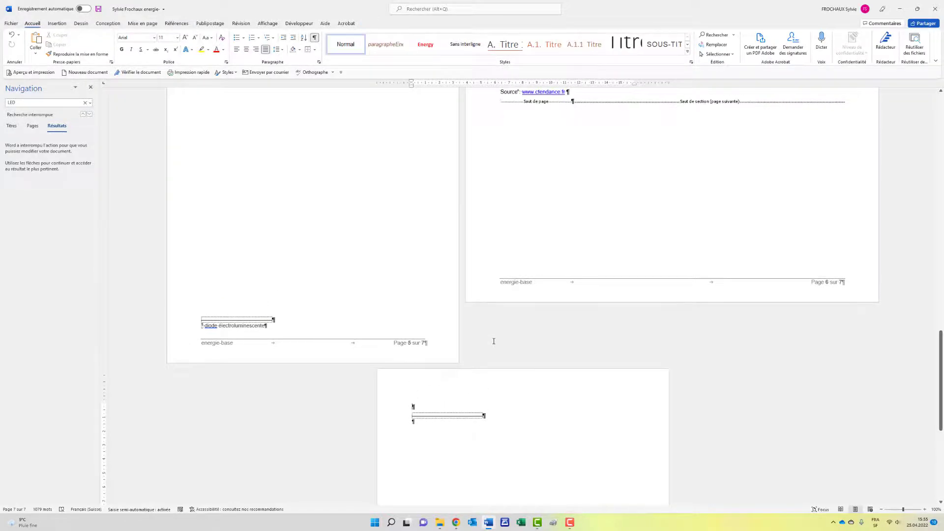
text(Tables d)
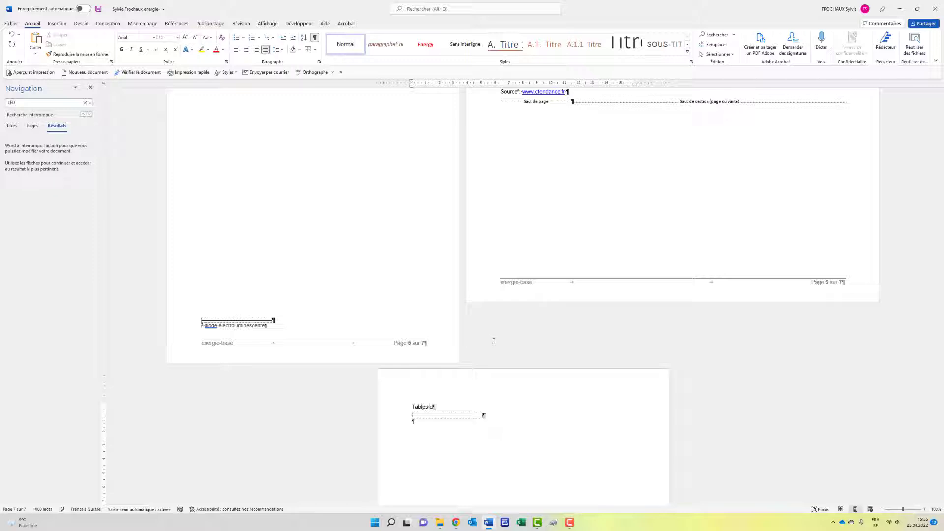
text(es illustrations)
key(Return)
key(Return)
key(Return)
key(Return)
key(Return)
key(Return)
key(Return)
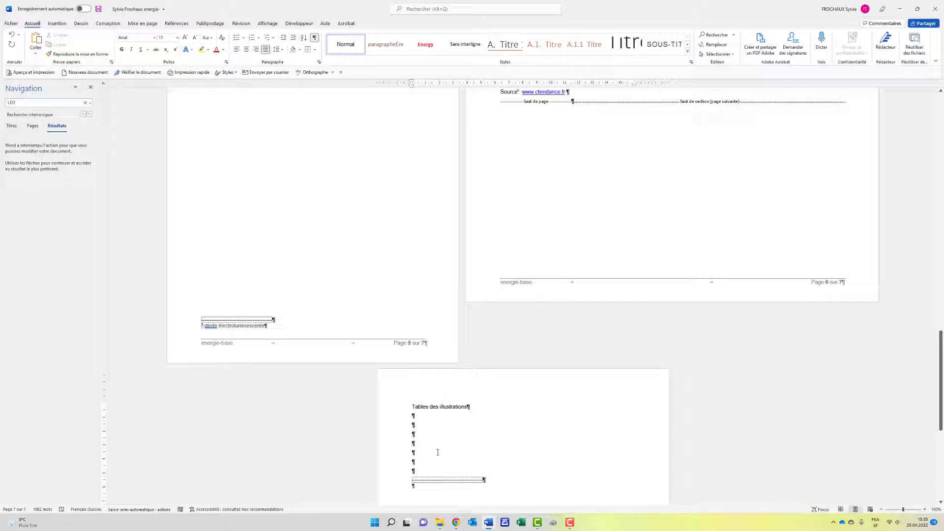
text(Inde)
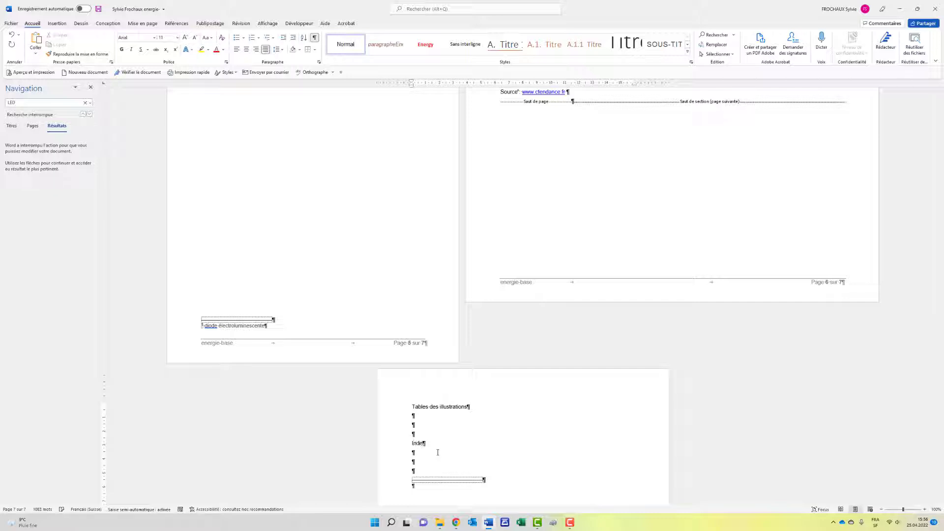
text(x)
key(Return)
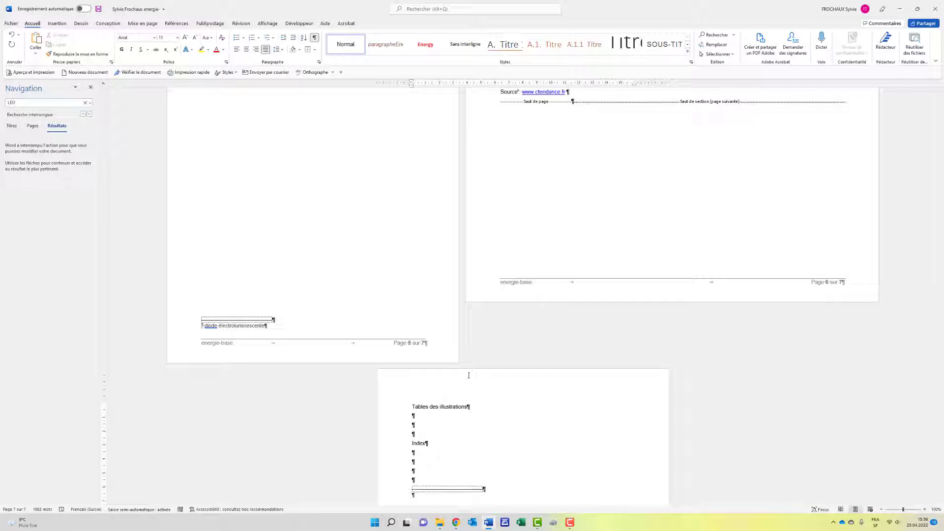
Step: Insert a page break before the Les appareils paragraph to leave page 2 empty
scroll(481, 432, up, 20)
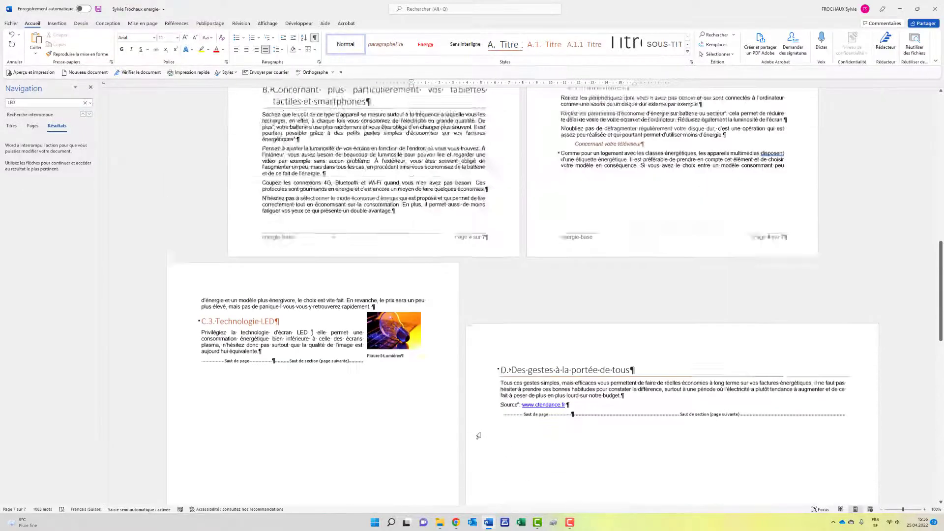
scroll(480, 432, up, 3)
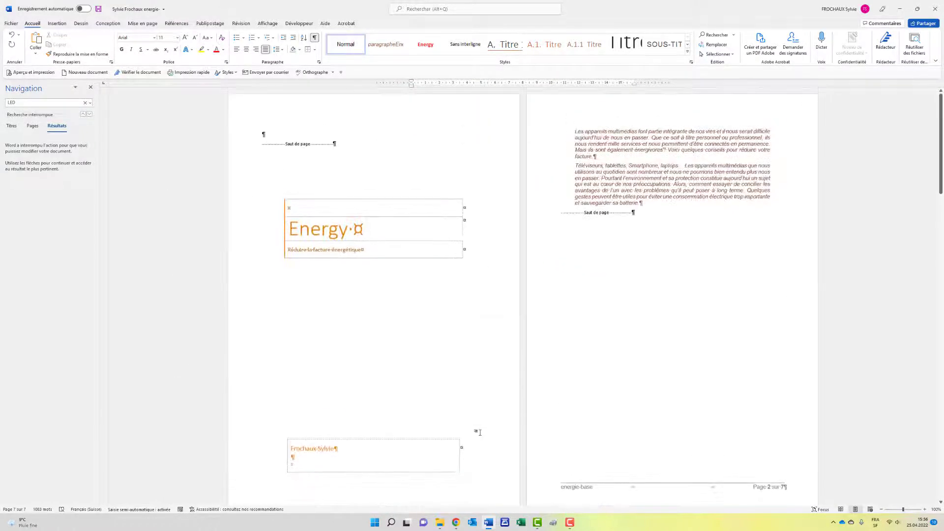
click(576, 131)
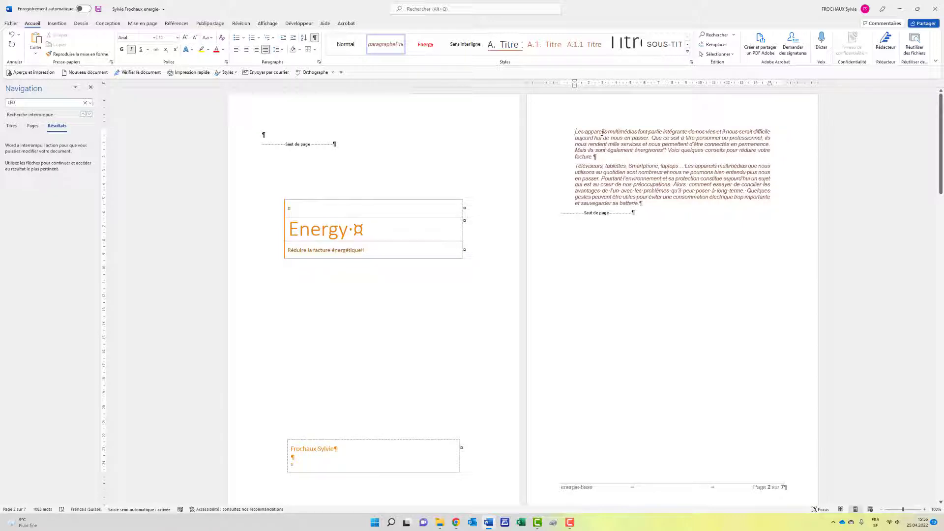
key(ctrl+Return)
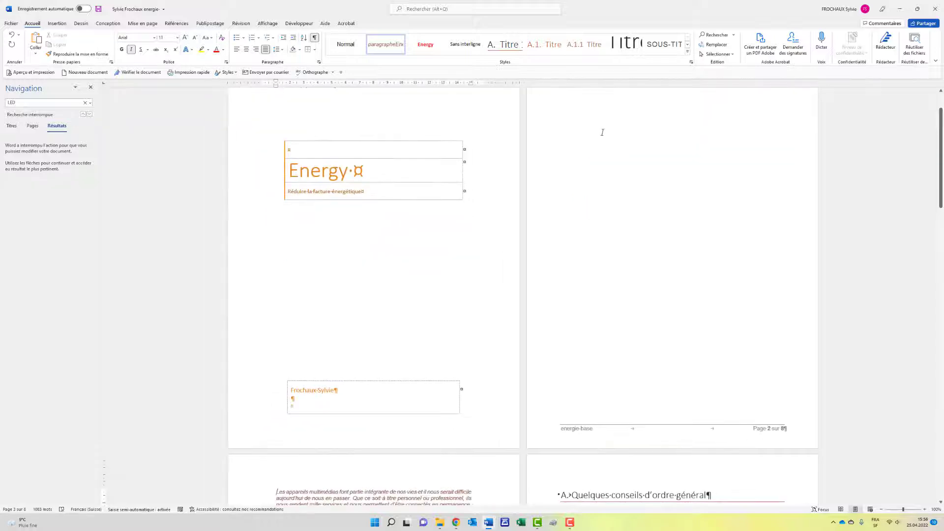
scroll(602, 133, up, 2)
click(599, 131)
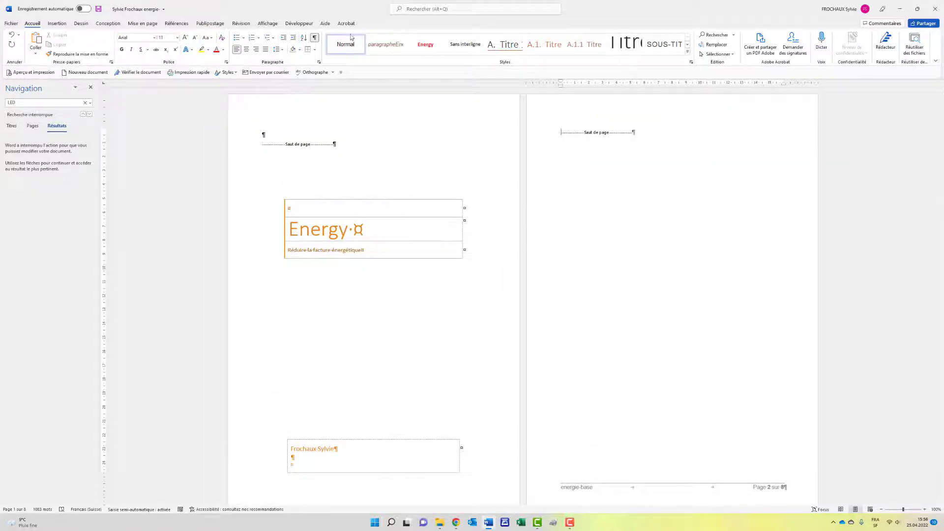
Step: Insert the Table automatique 2 table of contents on page 2
click(176, 23)
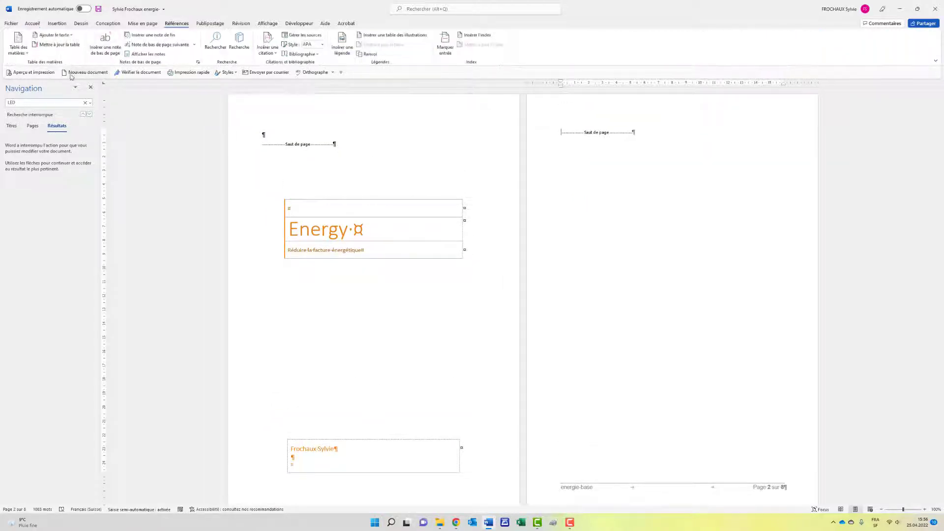
click(18, 44)
click(36, 148)
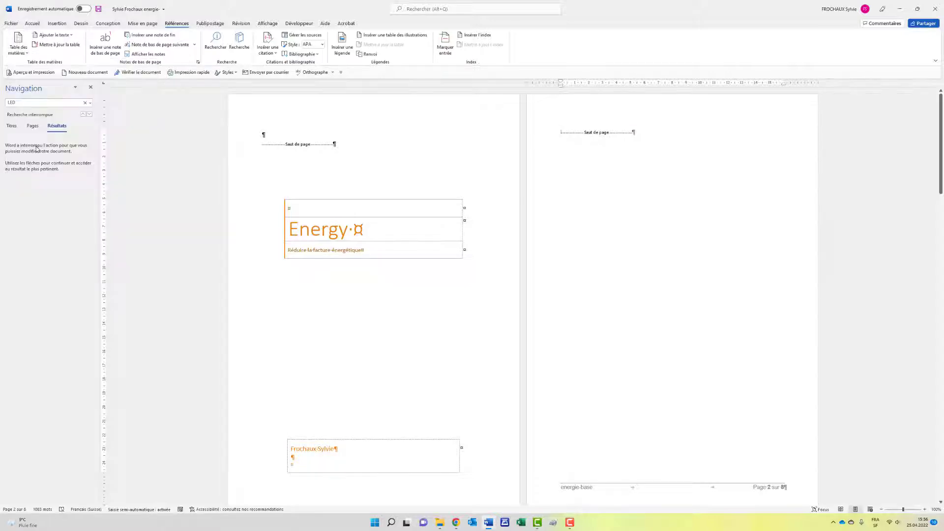
click(641, 230)
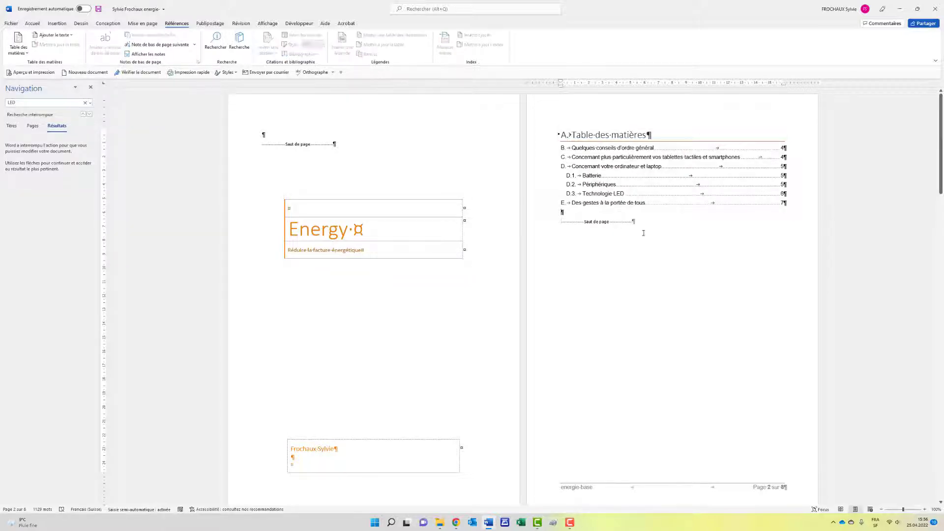
scroll(689, 238, down, 5)
scroll(689, 238, up, 5)
Step: Remove the A. numbering from the Table des matières heading and update the entire table
click(584, 135)
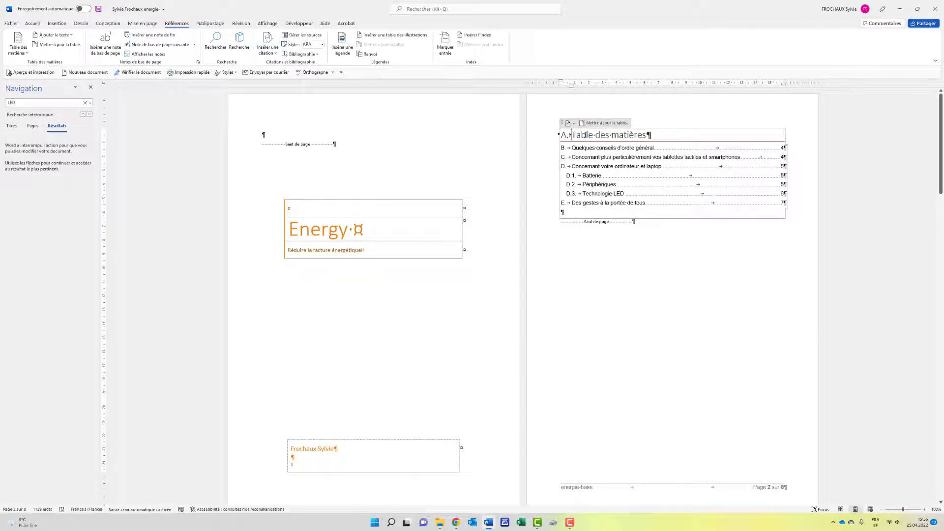
key(BackSpace)
click(607, 124)
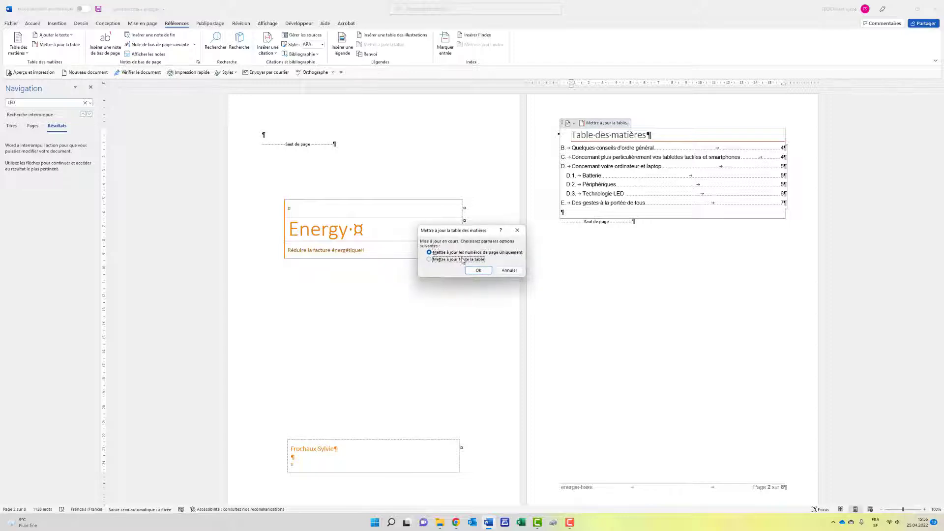
click(463, 260)
click(483, 271)
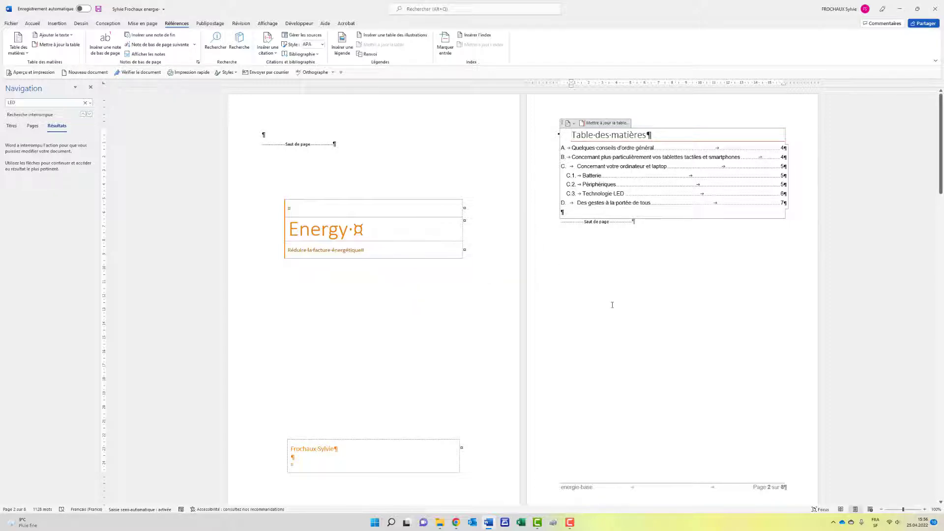
scroll(614, 303, down, 2)
scroll(613, 304, down, 4)
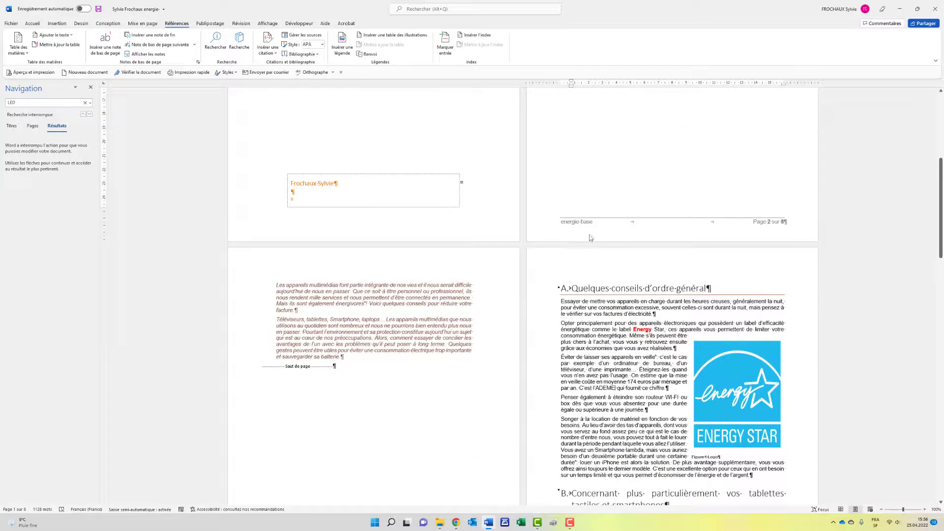
Step: Update the footer field so it shows the current document name instead of energie-Base
double_click(584, 223)
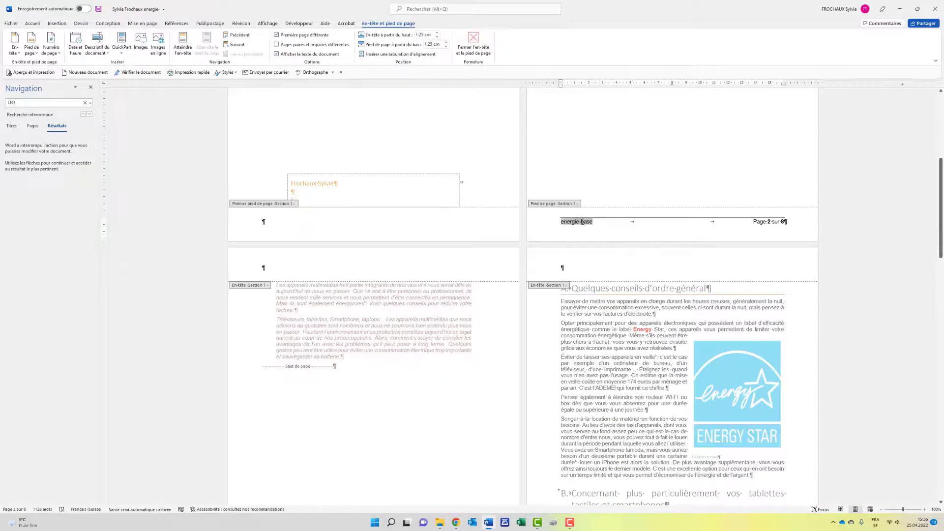
right_click(586, 225)
click(605, 272)
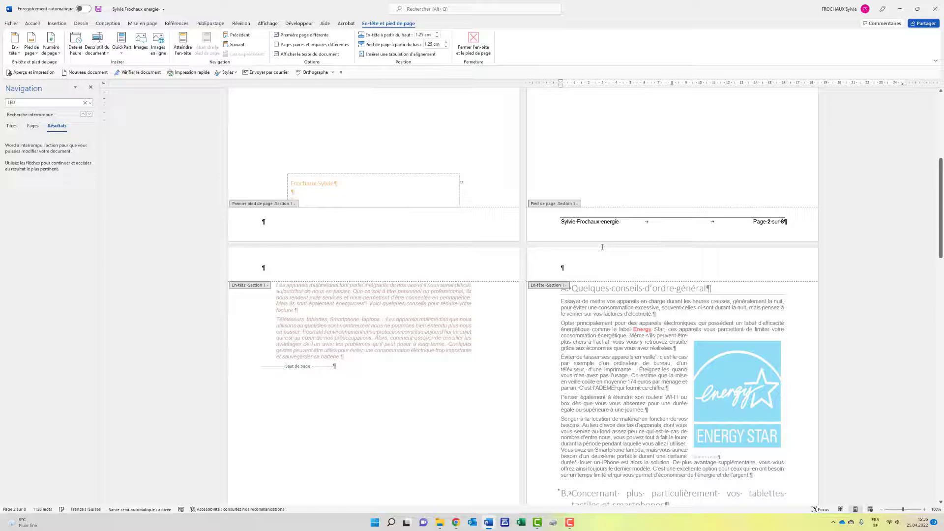
double_click(596, 202)
Step: Select the word Wi-Fi on page 4
scroll(596, 203, down, 8)
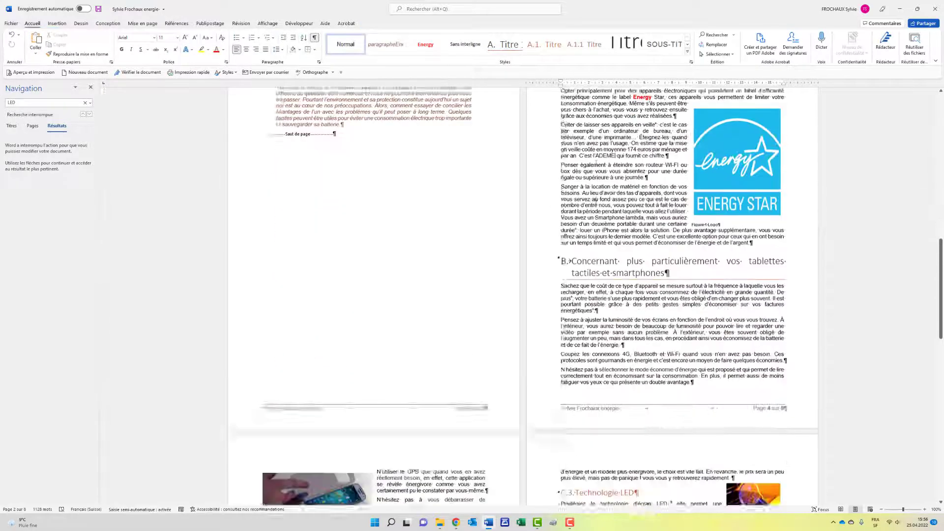
scroll(596, 162, down, 10)
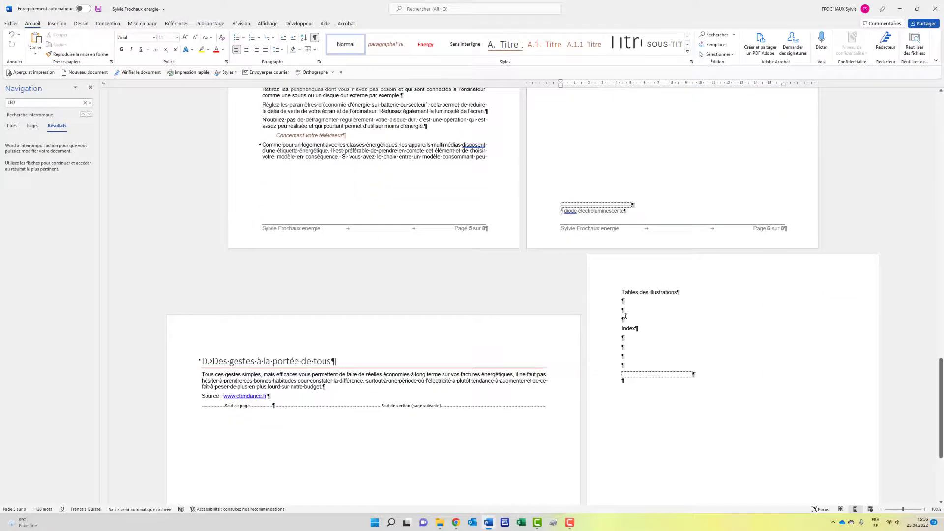
scroll(625, 304, up, 10)
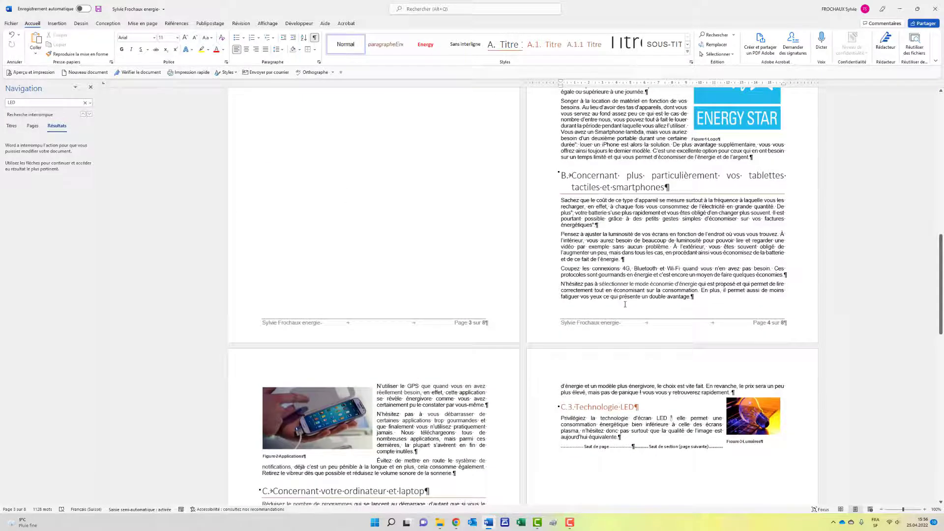
scroll(609, 296, up, 1)
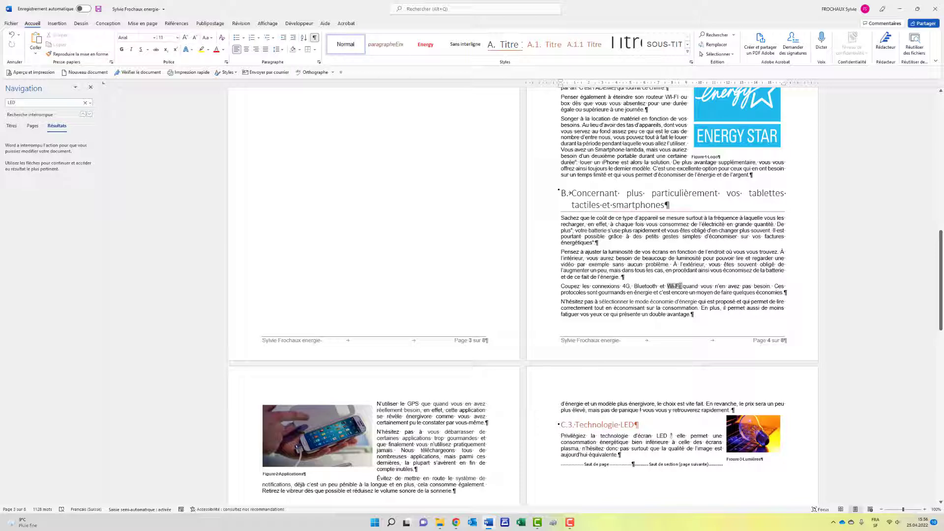
double_click(681, 286)
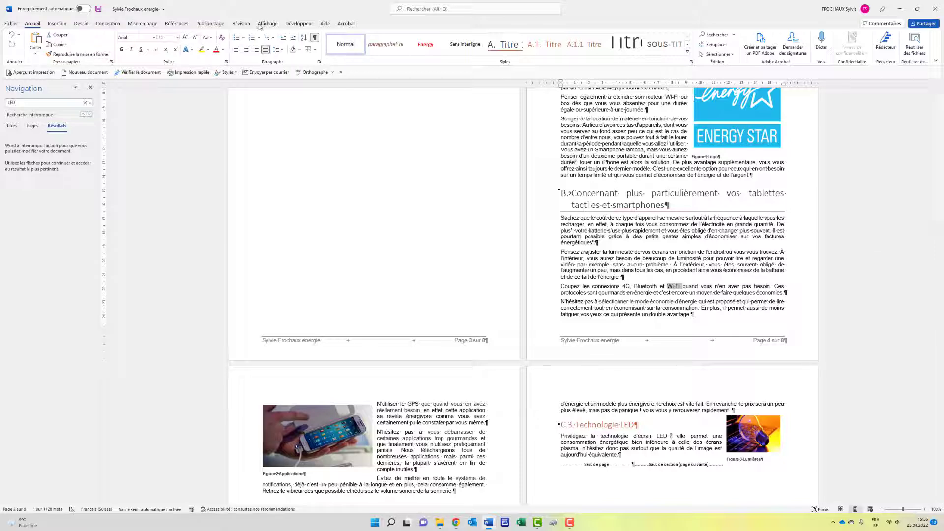
Step: Mark all occurrences of Wi-Fi as index entries with Marquer tout, then close the dialog
click(176, 24)
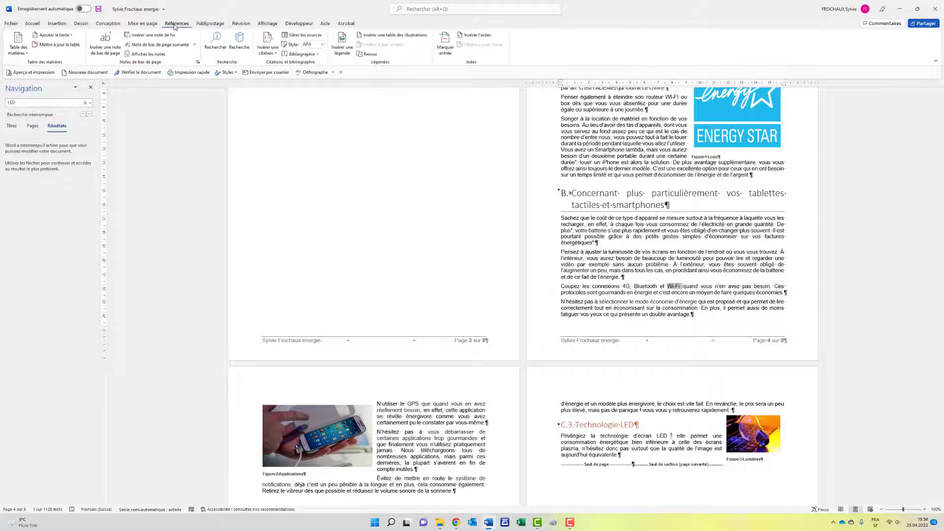
click(445, 47)
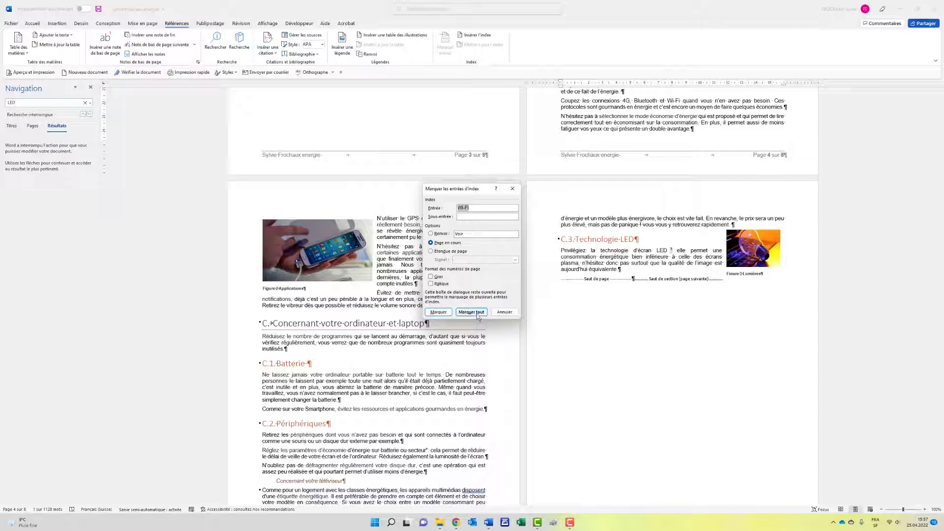
click(478, 316)
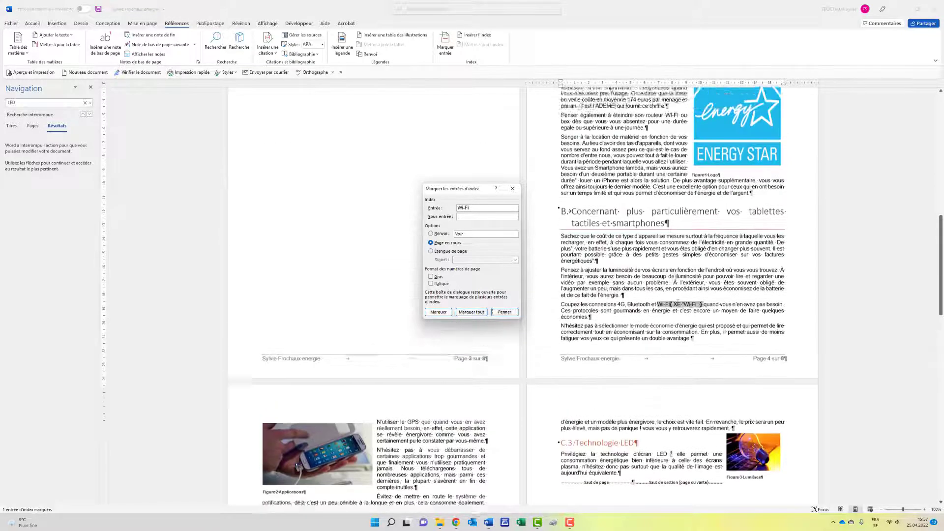
scroll(677, 301, up, 5)
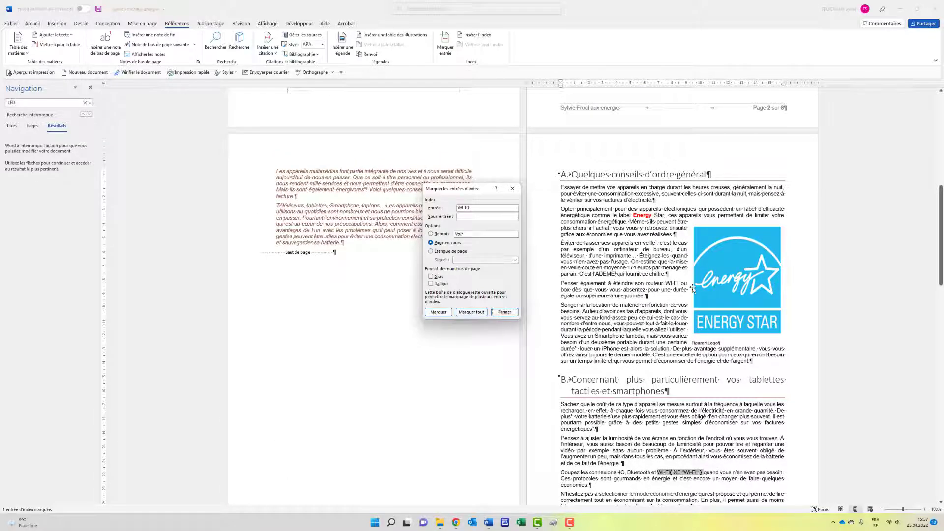
click(601, 273)
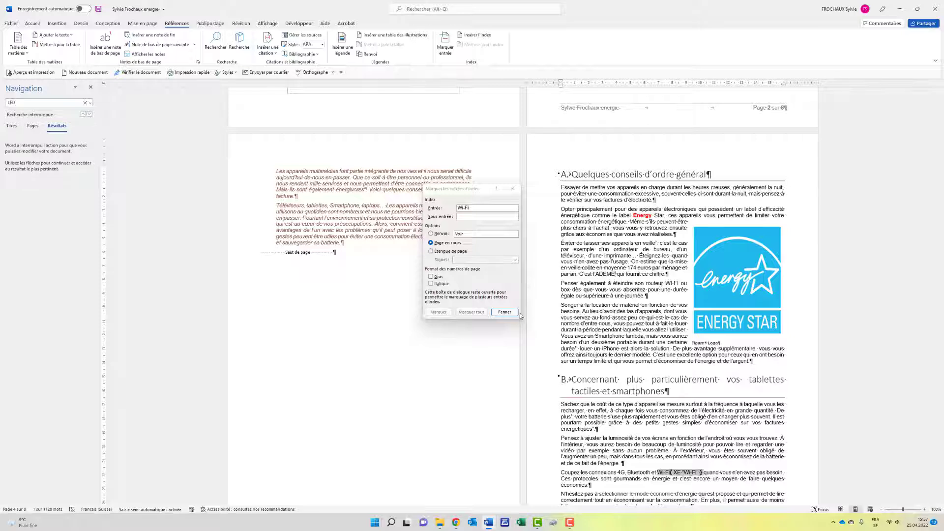
click(504, 312)
Step: Search for ADEME in the Navigation pane
scroll(617, 287, up, 1)
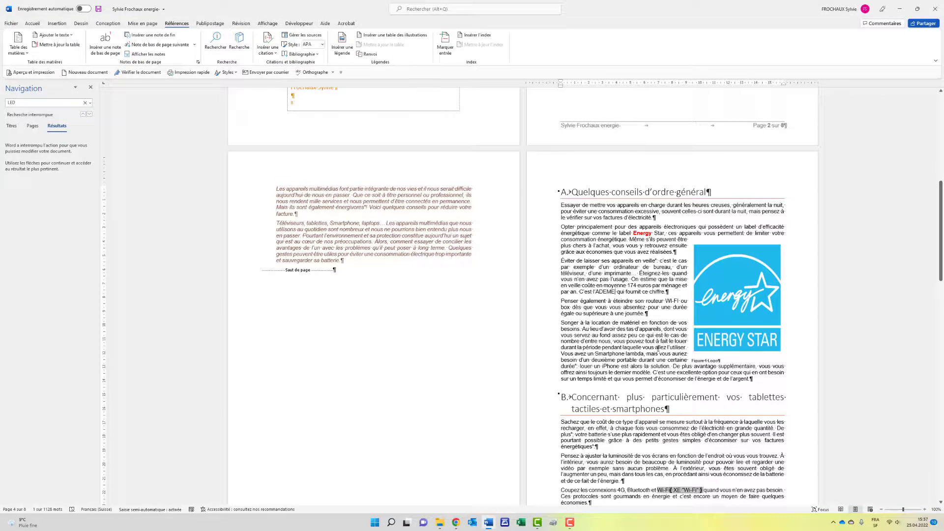
click(8, 103)
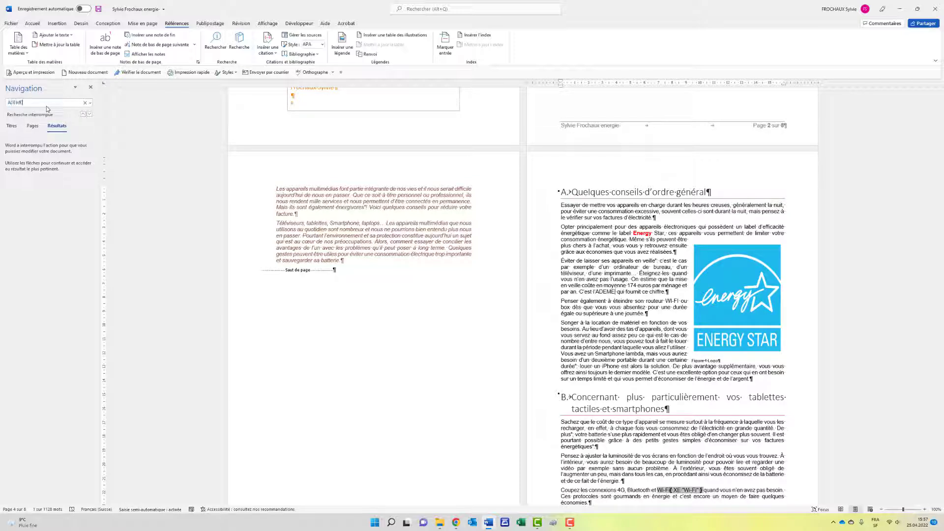
text(ADEME)
key(Return)
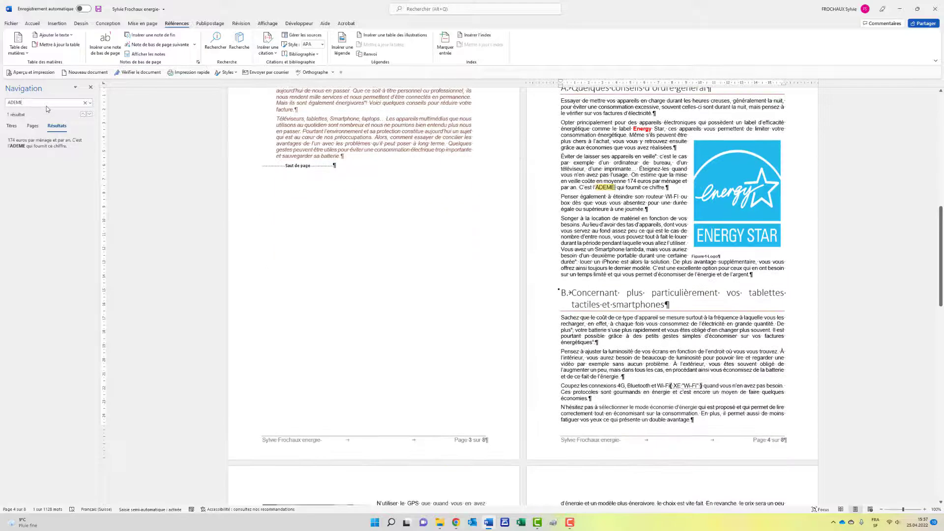
Step: Mark every ADEME occurrence as an index entry and close the dialog
click(446, 42)
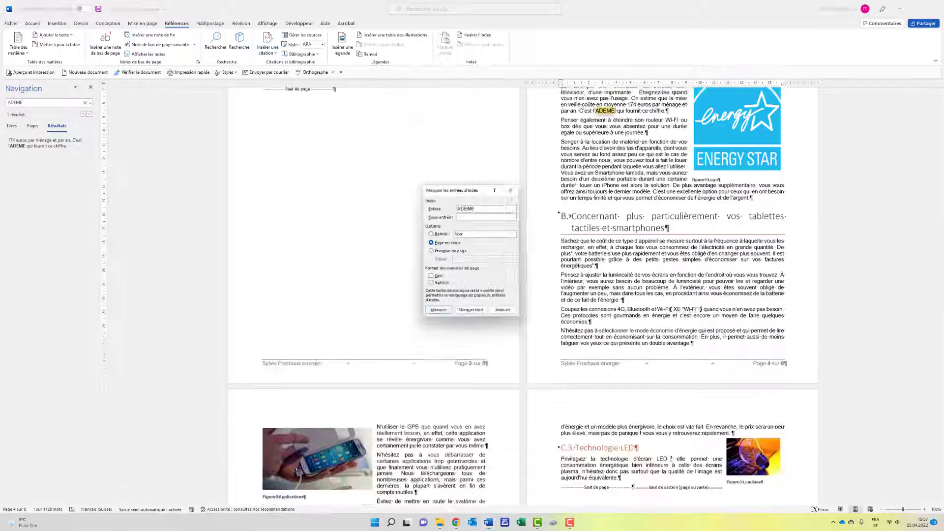
click(475, 313)
click(507, 314)
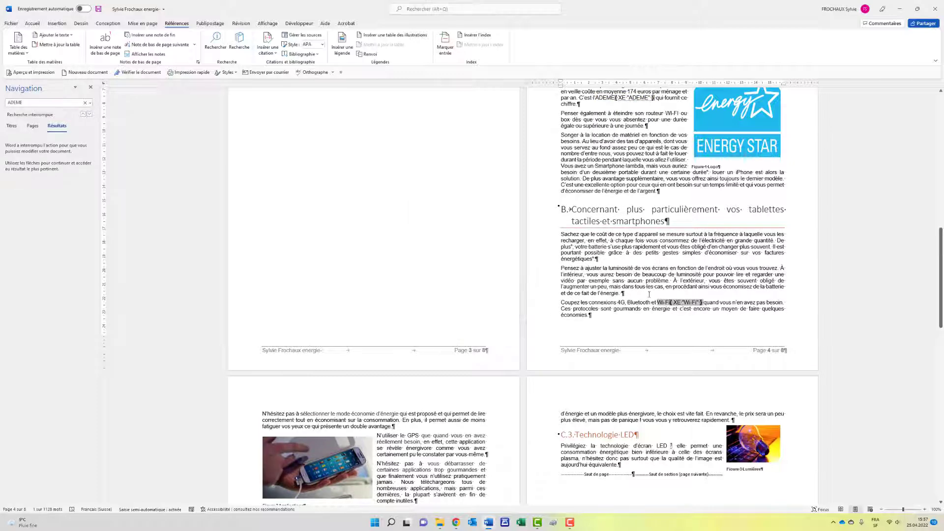
scroll(649, 294, up, 3)
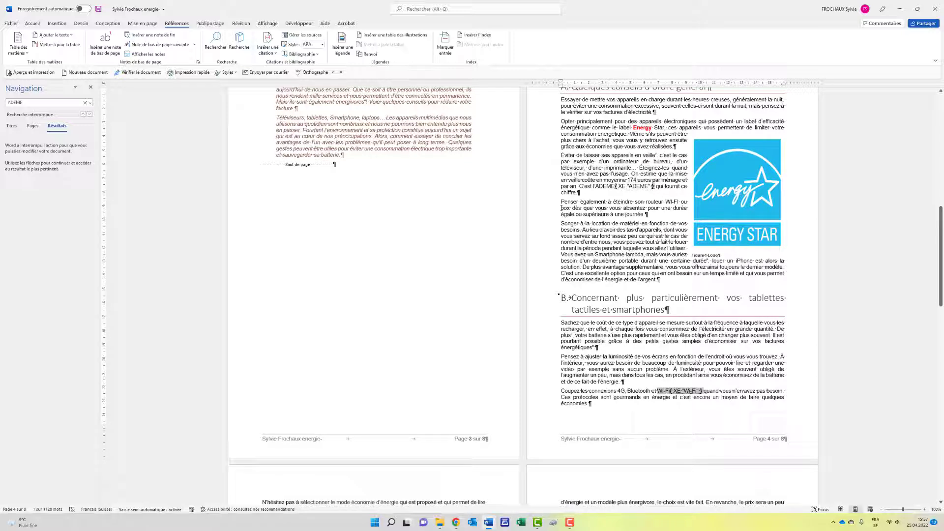
Step: Mark 'box' as an index entry Box with the cross-reference 'Voir Wi-Fi'
drag(562, 208, 571, 208)
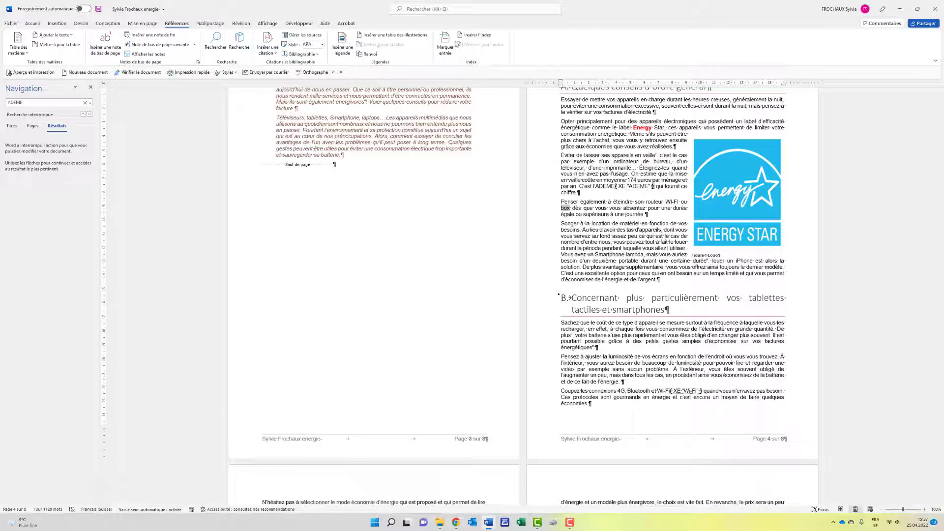
click(446, 41)
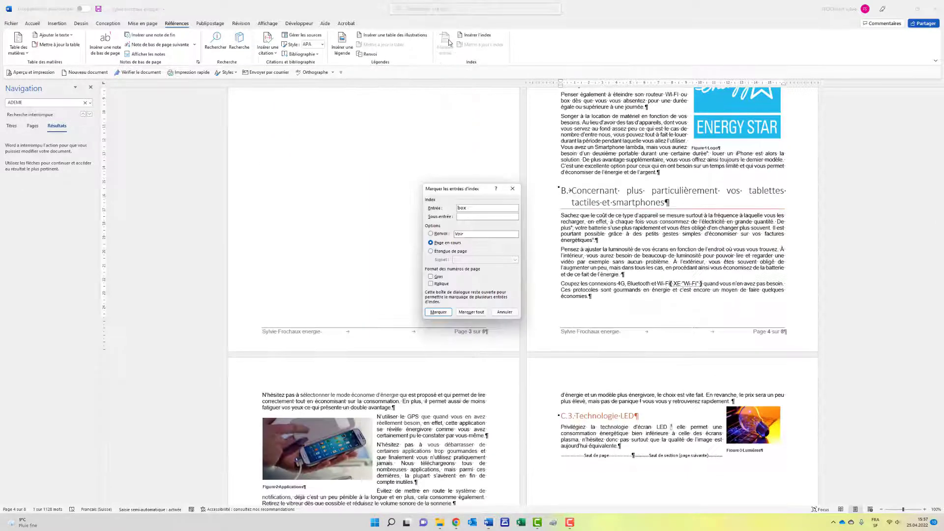
click(431, 234)
click(443, 313)
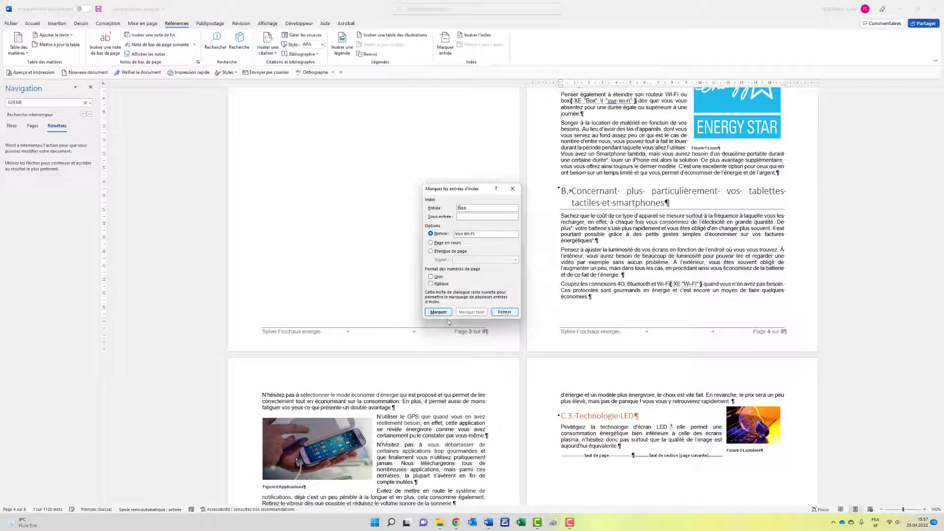
click(505, 312)
Step: Hide formatting marks and XE field codes, then scroll to the last page's Tables des illustrations and Index lines
scroll(505, 312, up, 8)
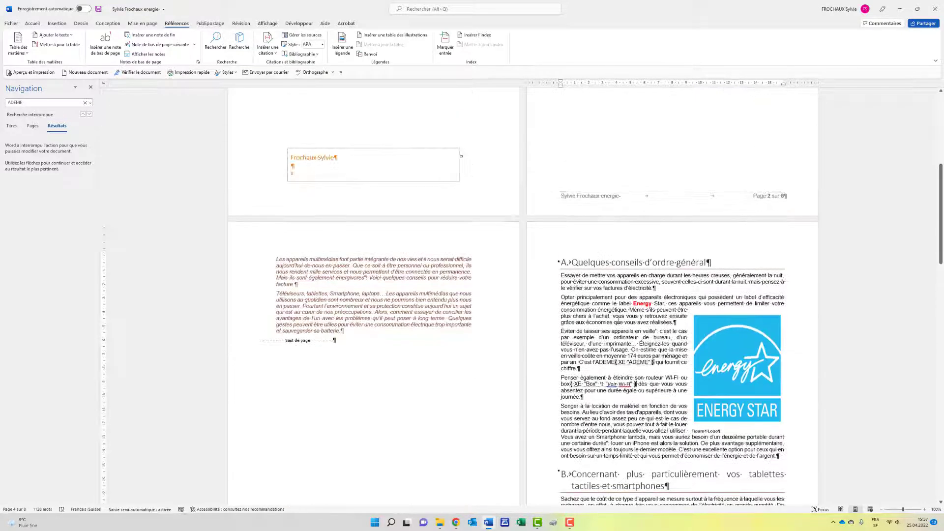
scroll(654, 242, up, 5)
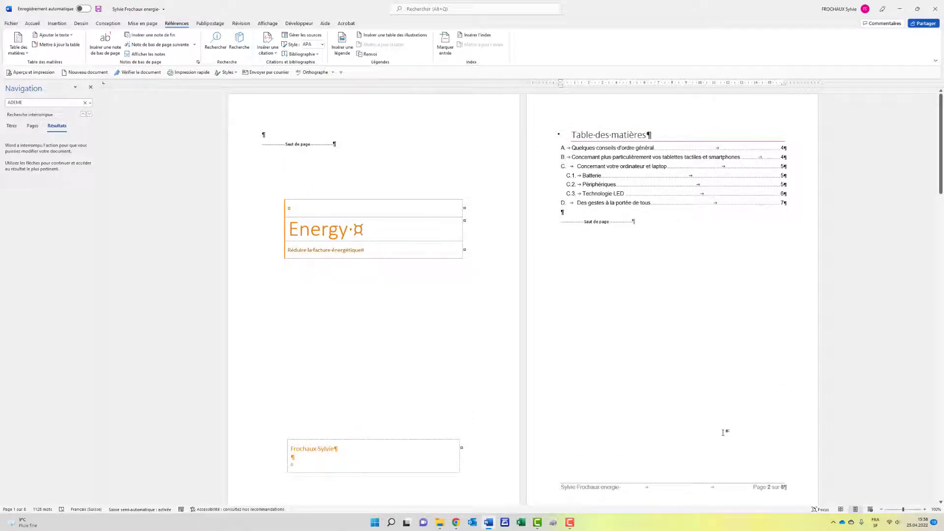
scroll(723, 432, down, 3)
scroll(723, 432, up, 3)
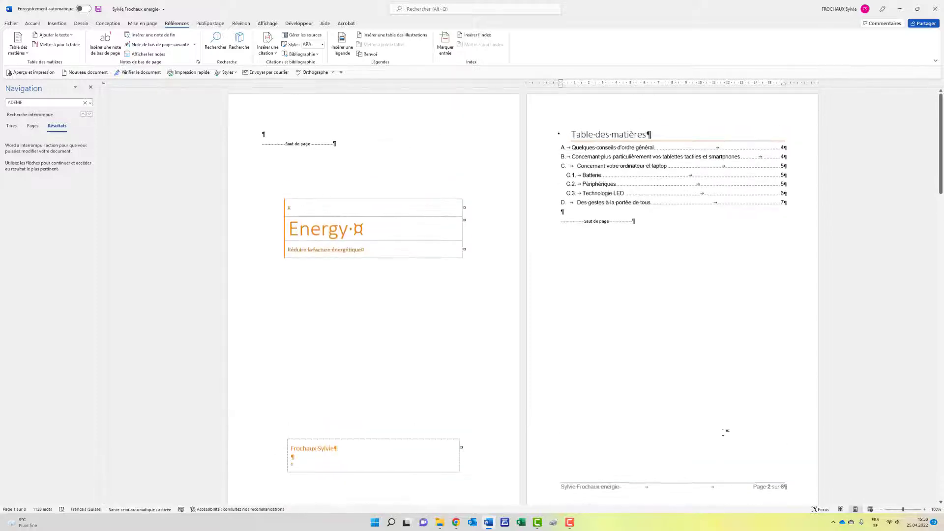
click(33, 23)
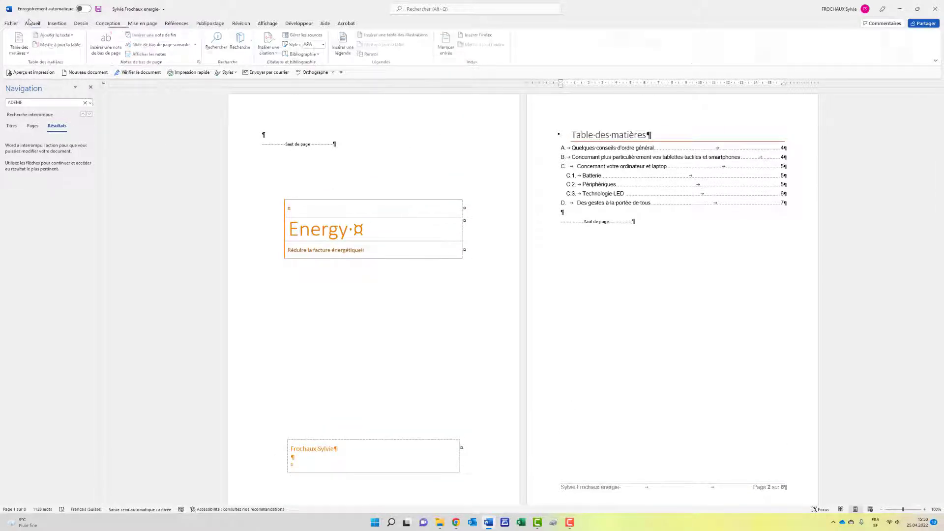
click(315, 38)
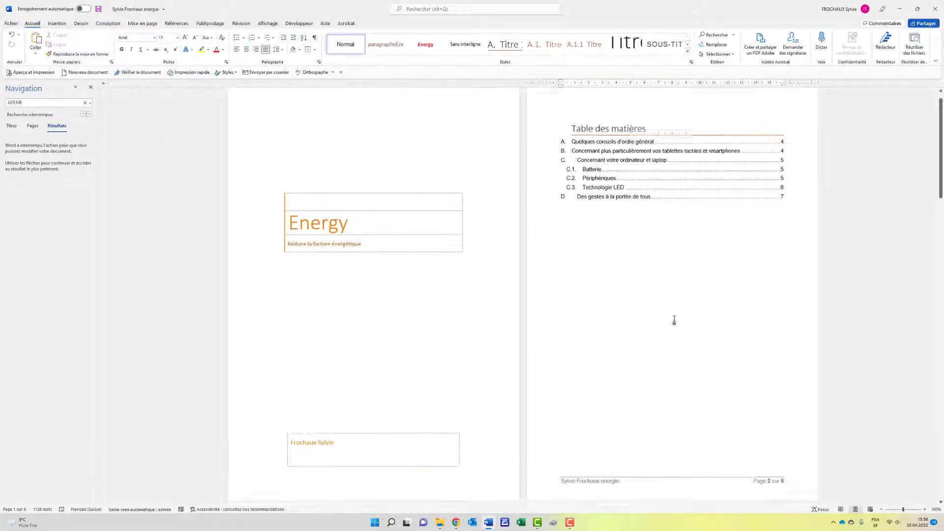
scroll(674, 321, down, 3)
scroll(674, 320, up, 2)
scroll(674, 320, up, 1)
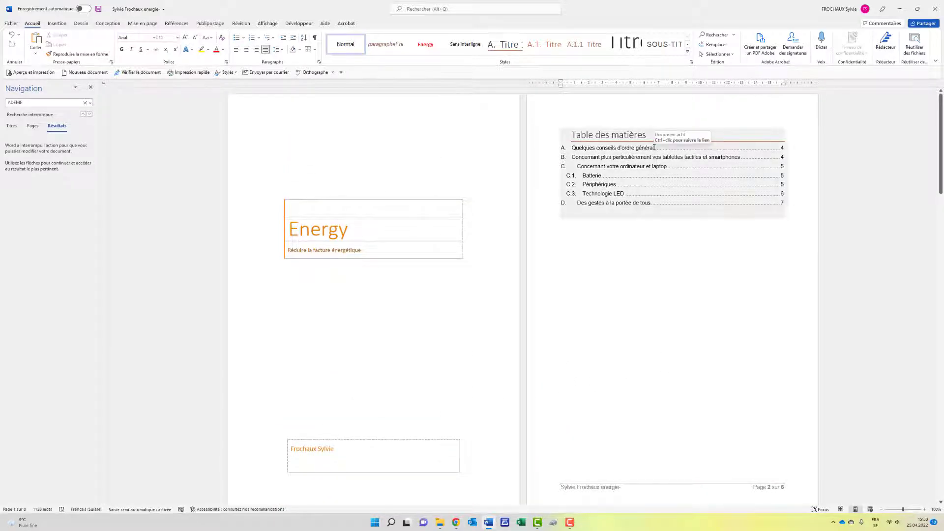
scroll(615, 175, down, 4)
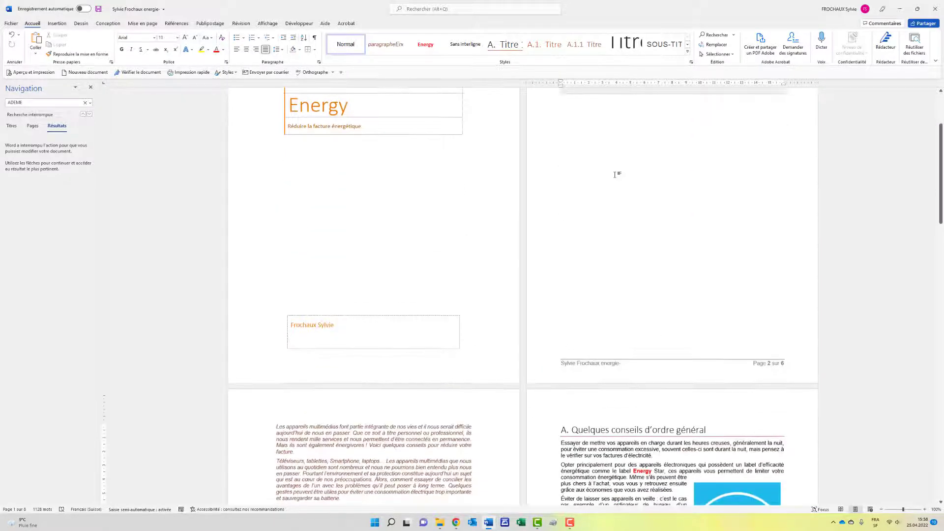
click(315, 39)
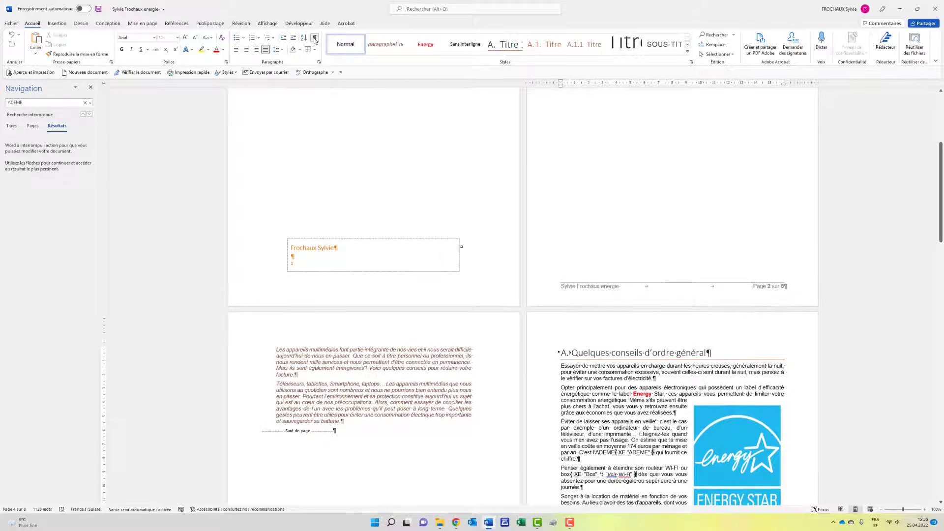
click(316, 39)
scroll(588, 294, down, 5)
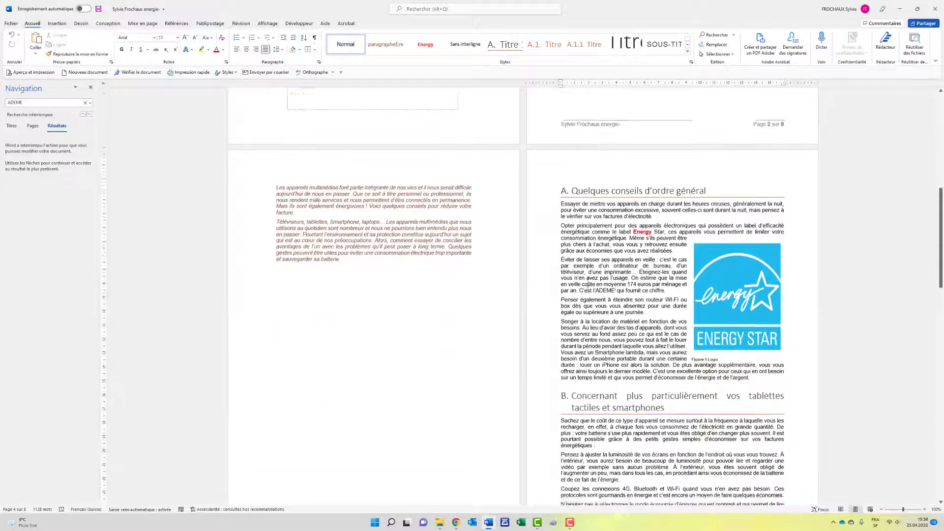
scroll(589, 294, down, 10)
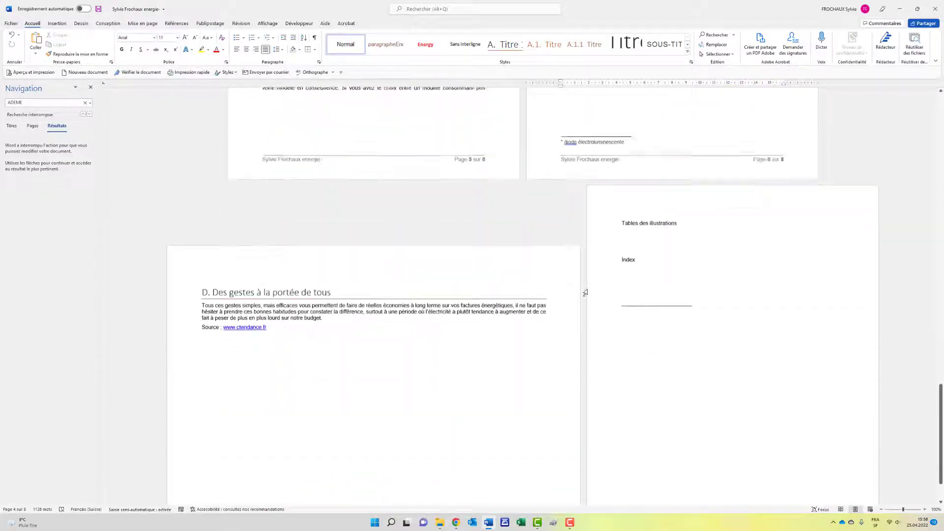
Step: Insert a Classique-format table of figures with dotted leaders under Tables des illustrations
click(628, 137)
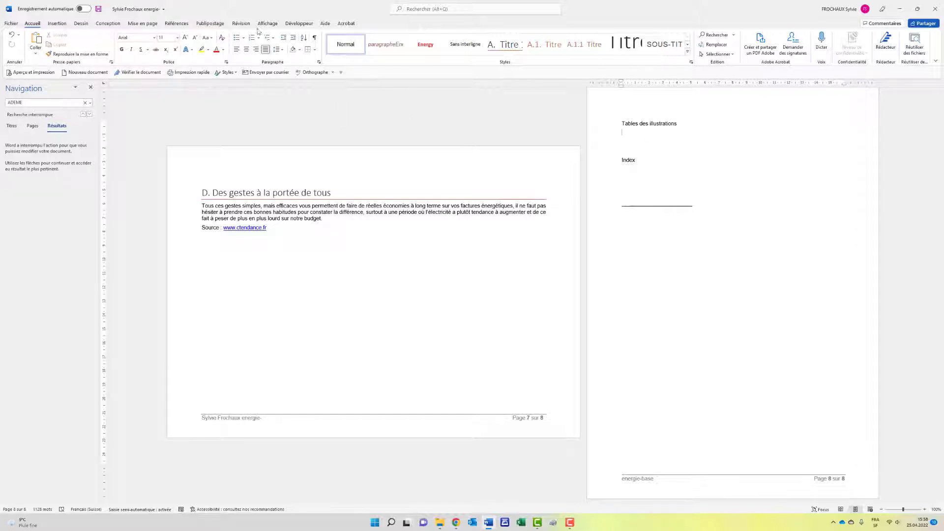
click(212, 24)
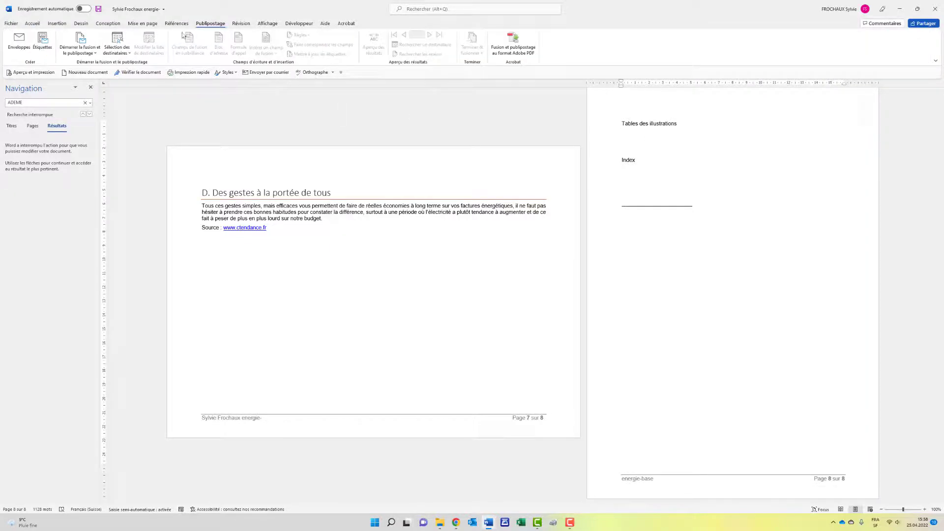
click(168, 24)
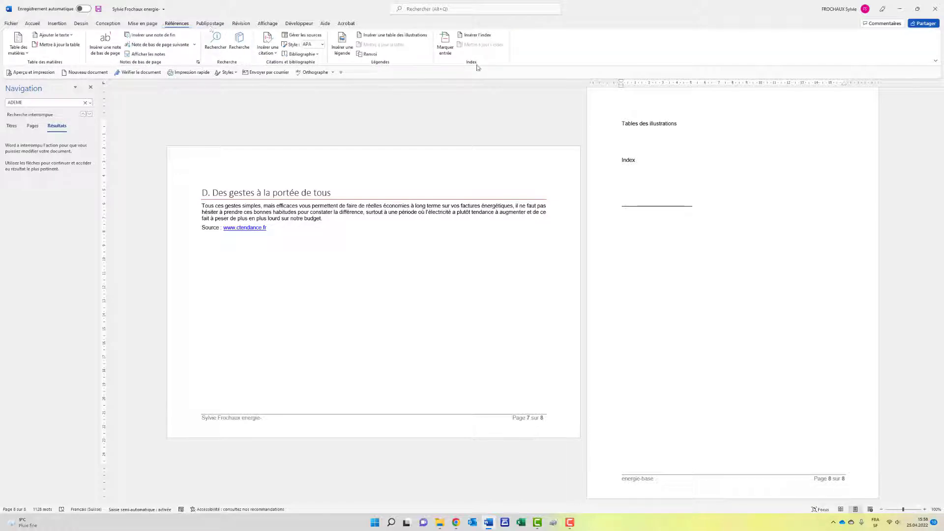
click(405, 38)
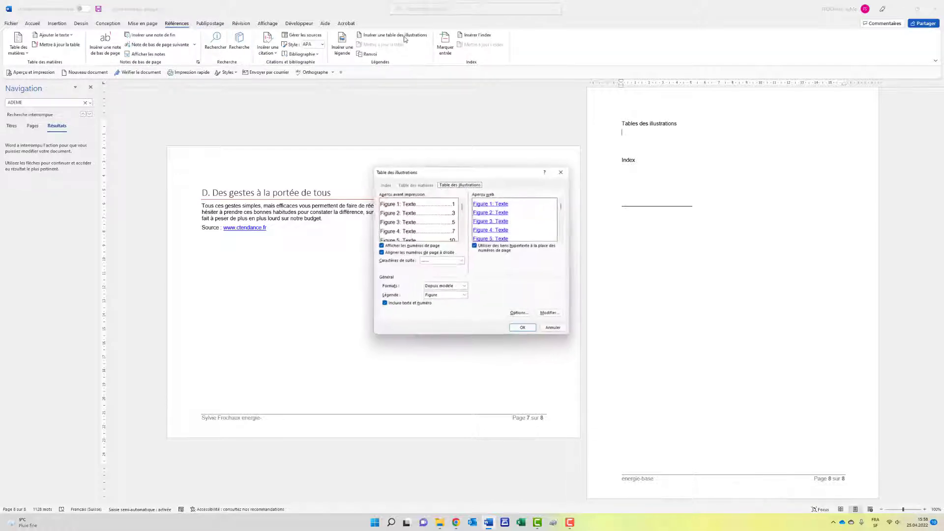
click(465, 287)
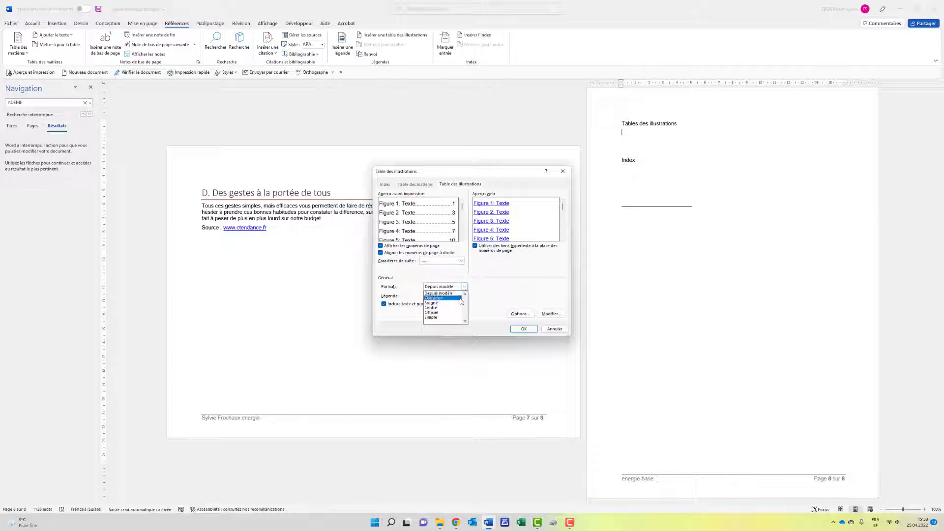
click(462, 303)
click(461, 262)
click(461, 274)
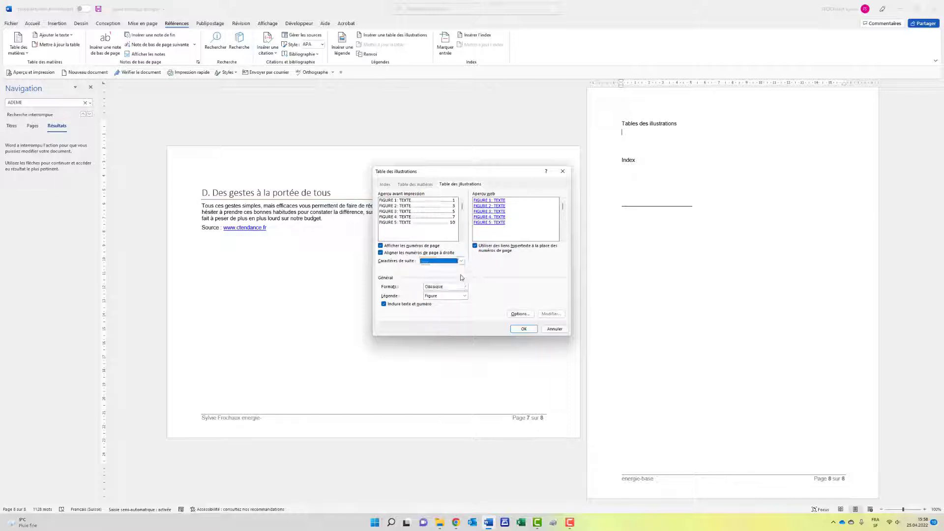
click(517, 330)
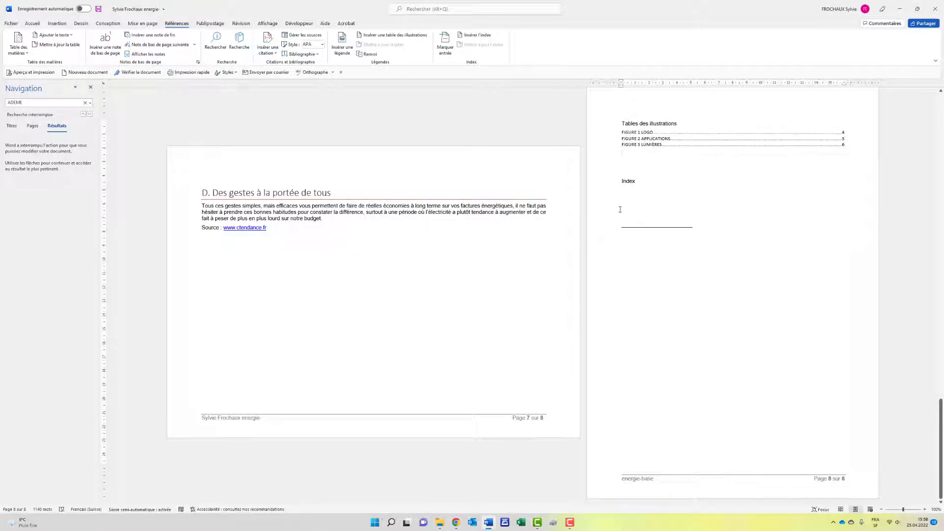
Step: Insert a Classique index with right-aligned, dot-leader page numbers and delete the extra blank line
click(479, 36)
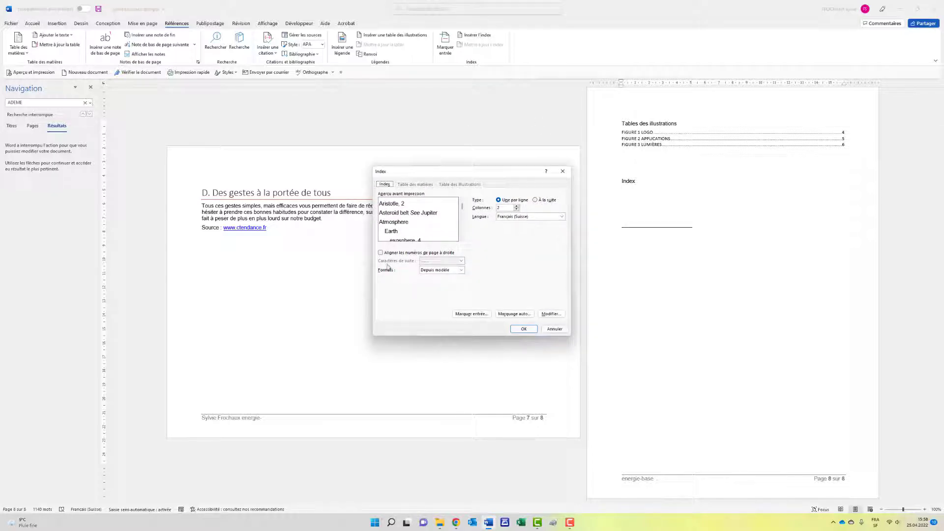
click(462, 270)
click(453, 283)
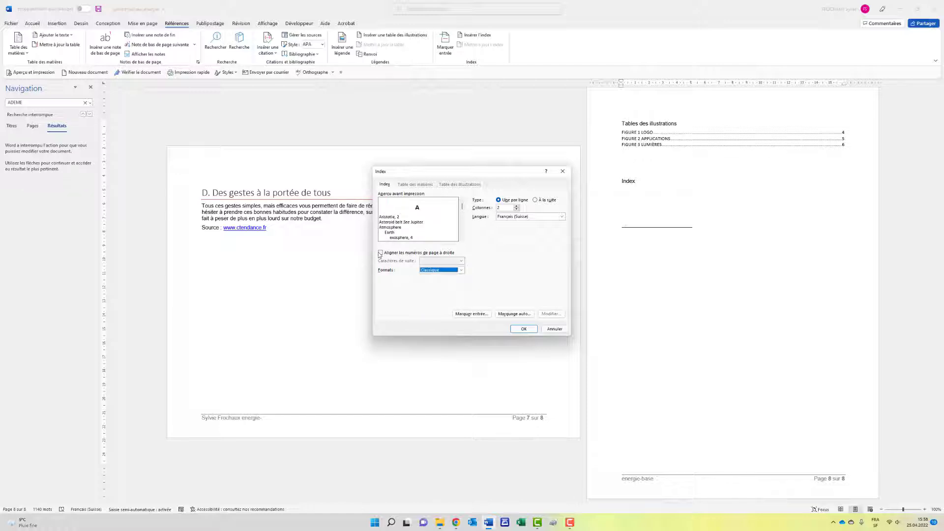
click(380, 253)
click(462, 261)
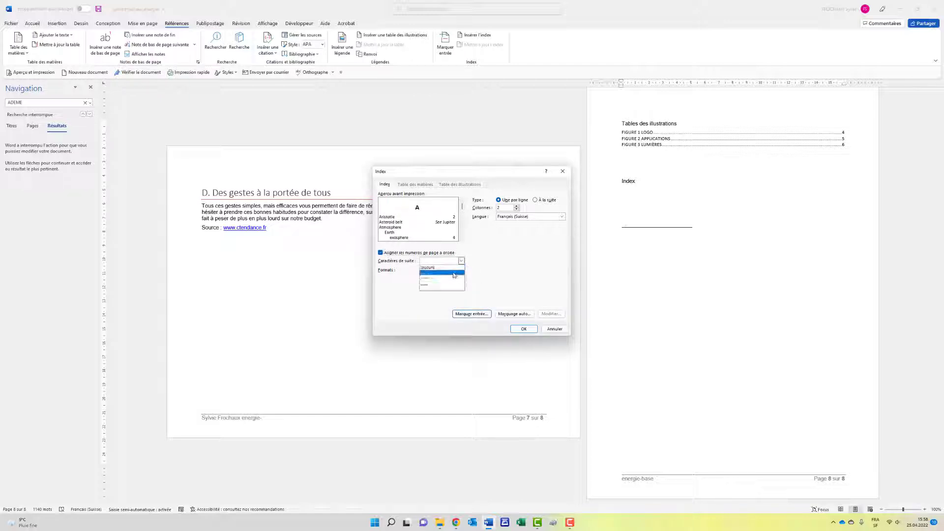
click(455, 274)
click(524, 329)
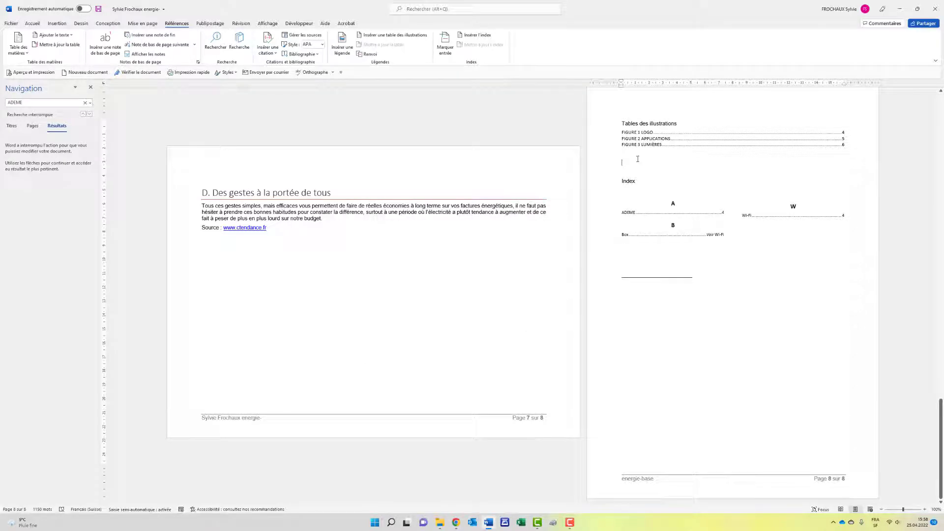
key(Delete)
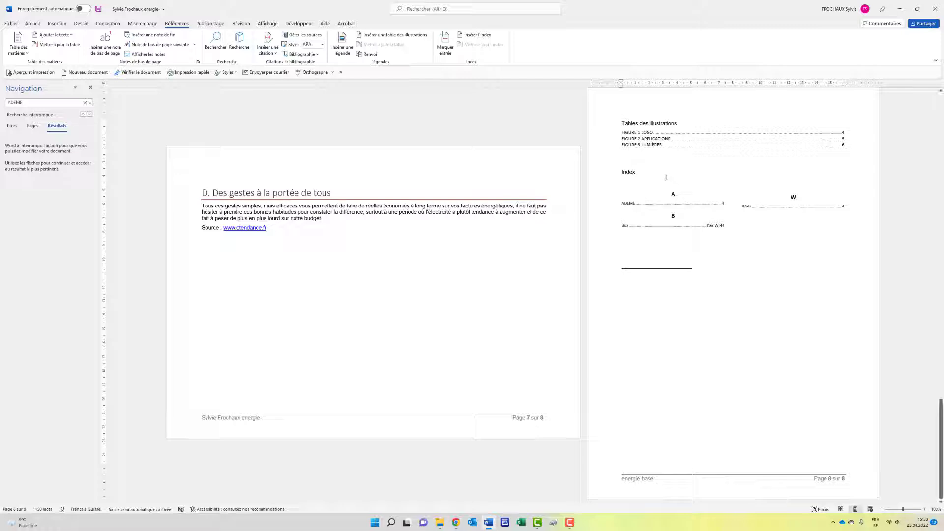
Step: Apply the A. Titre style to 'Tables des illustrations' and 'Index', making them headings E. and F
click(607, 126)
click(31, 25)
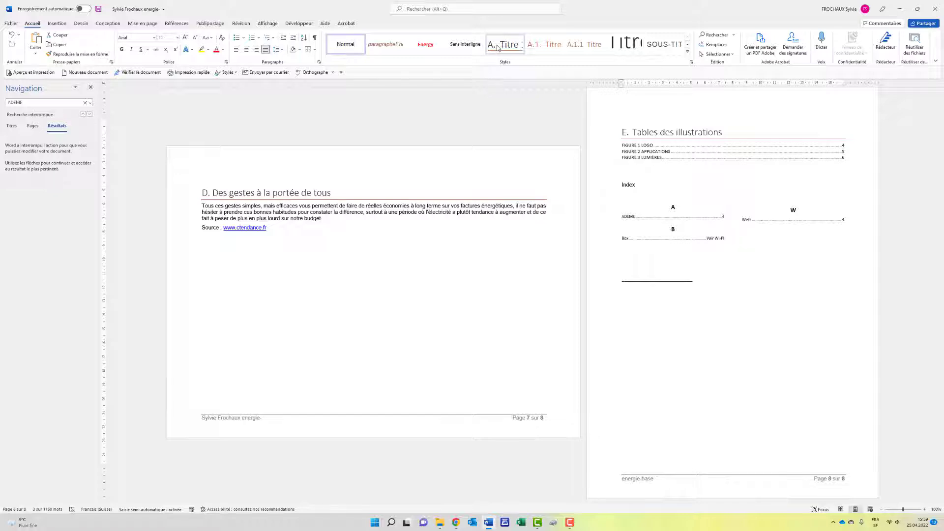
click(589, 183)
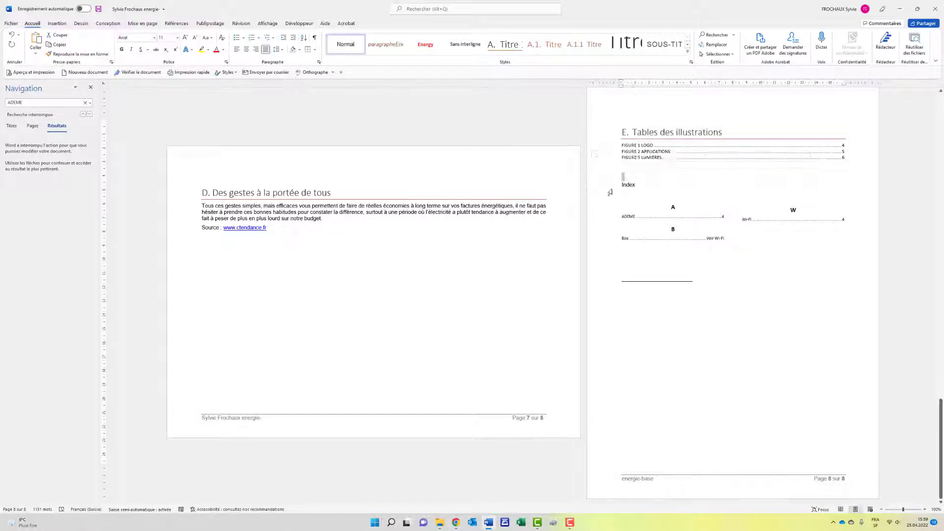
double_click(628, 185)
click(511, 47)
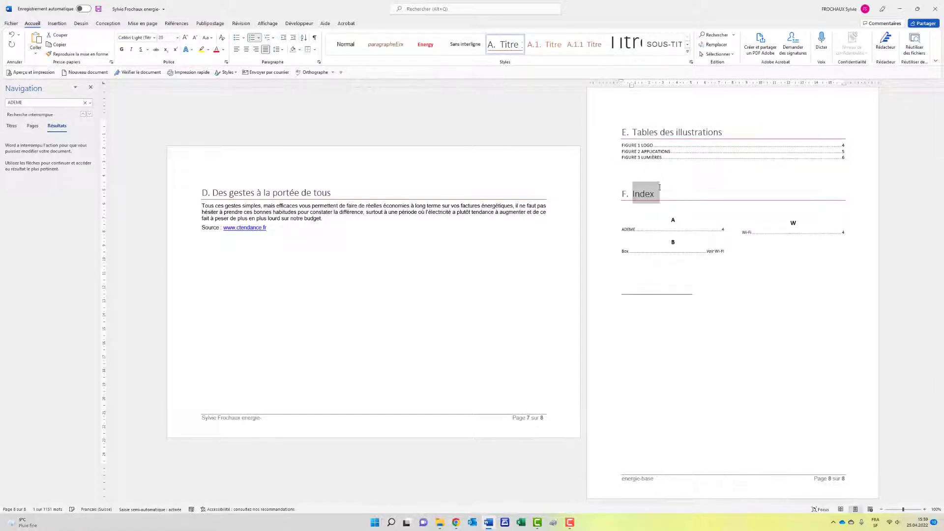
Step: Delete the extra blank line above F. Index and scroll back up to the table of contents
click(629, 172)
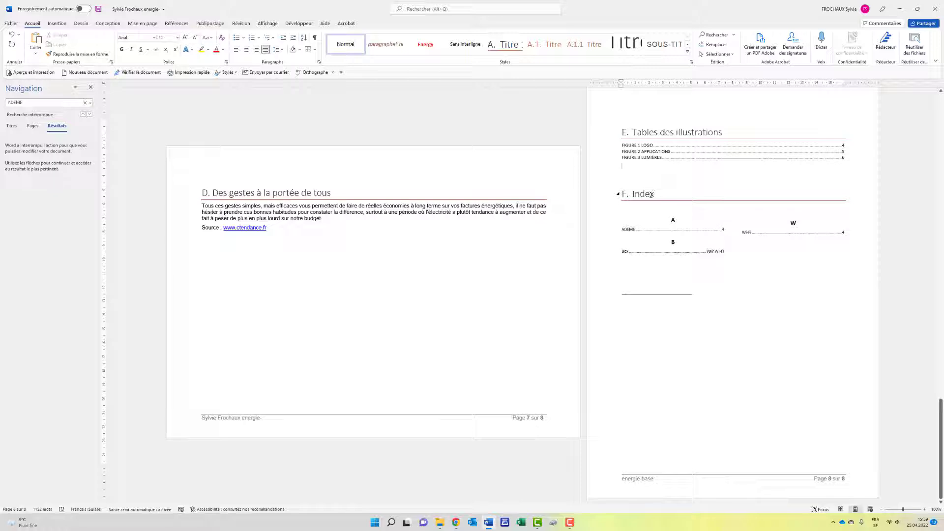
click(651, 195)
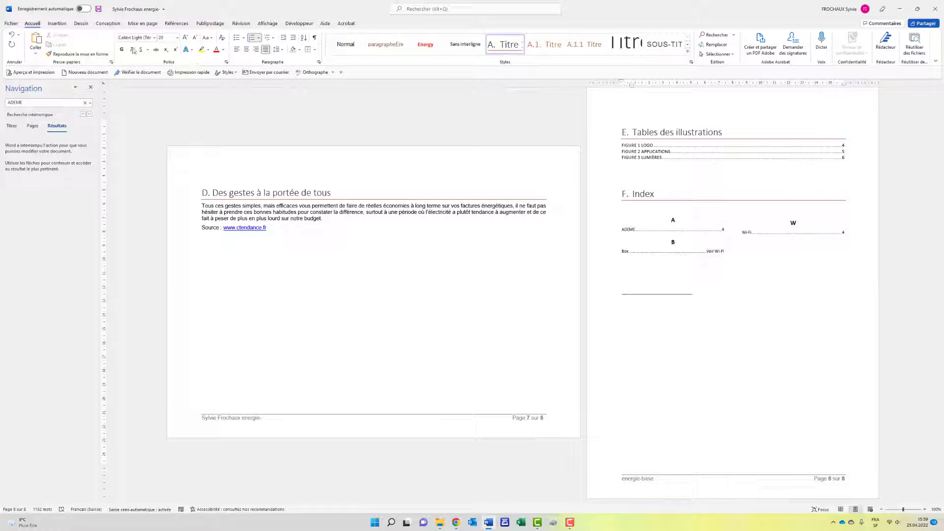
scroll(762, 185, up, 2)
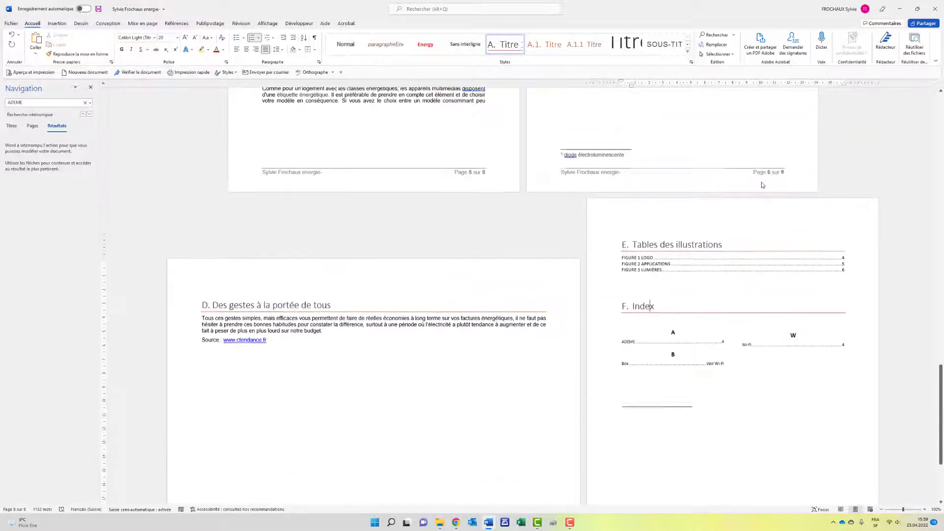
scroll(762, 185, up, 1)
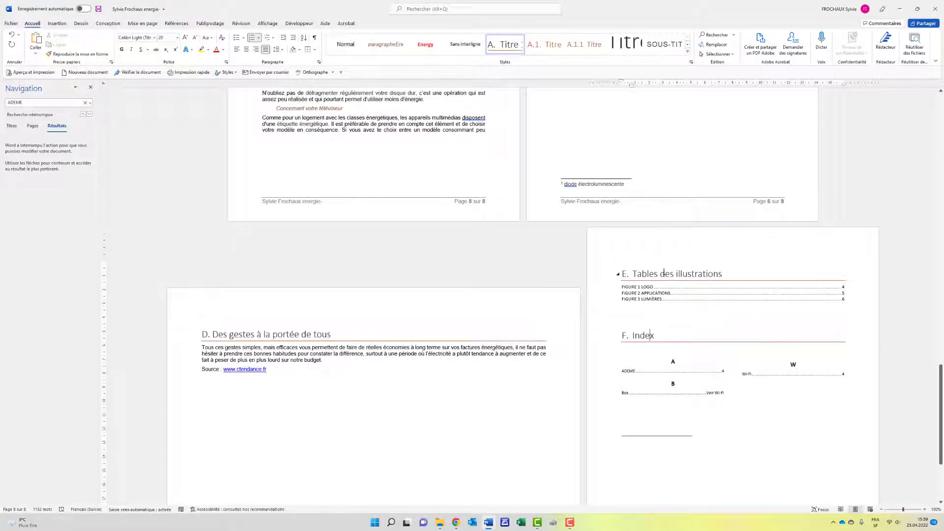
click(634, 321)
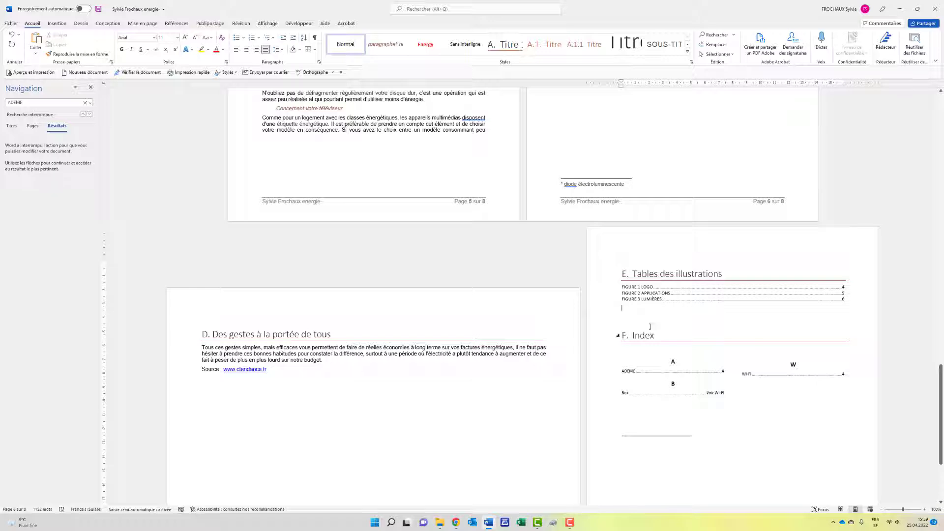
key(Delete)
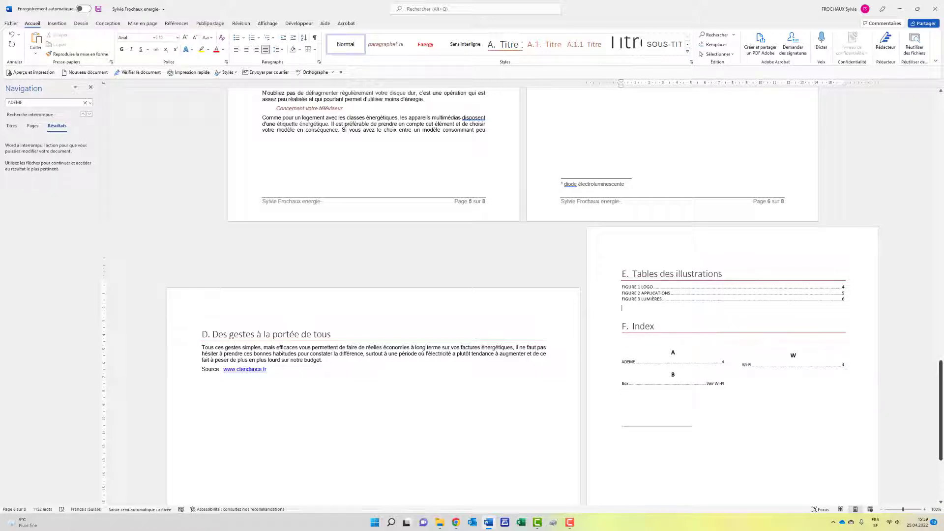
drag(941, 393, 941, 121)
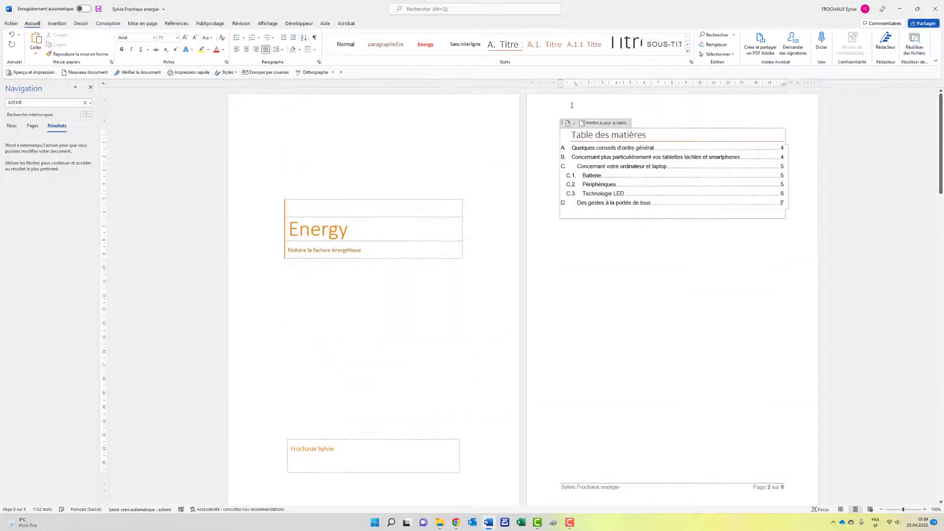
Step: Update the entire table of contents
click(607, 123)
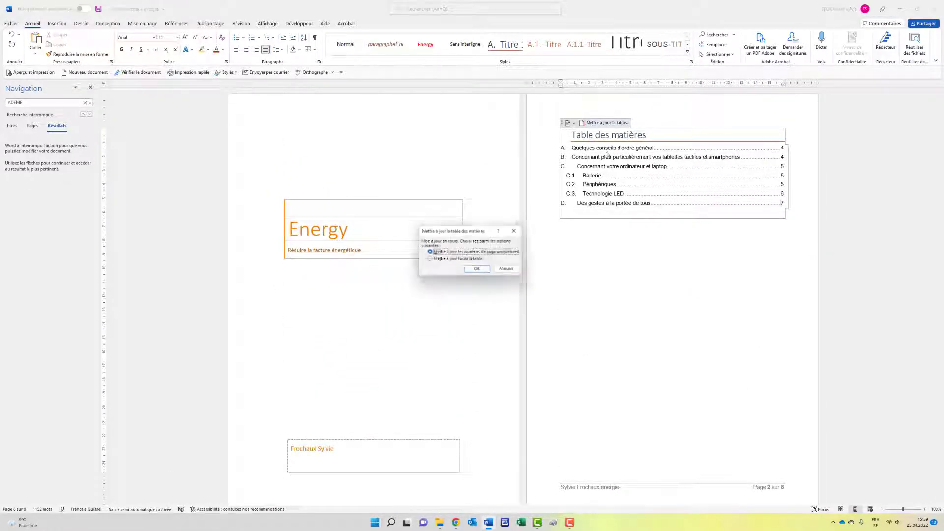
click(436, 260)
click(478, 271)
Step: Update the entire table of illustrations
scroll(677, 321, down, 3)
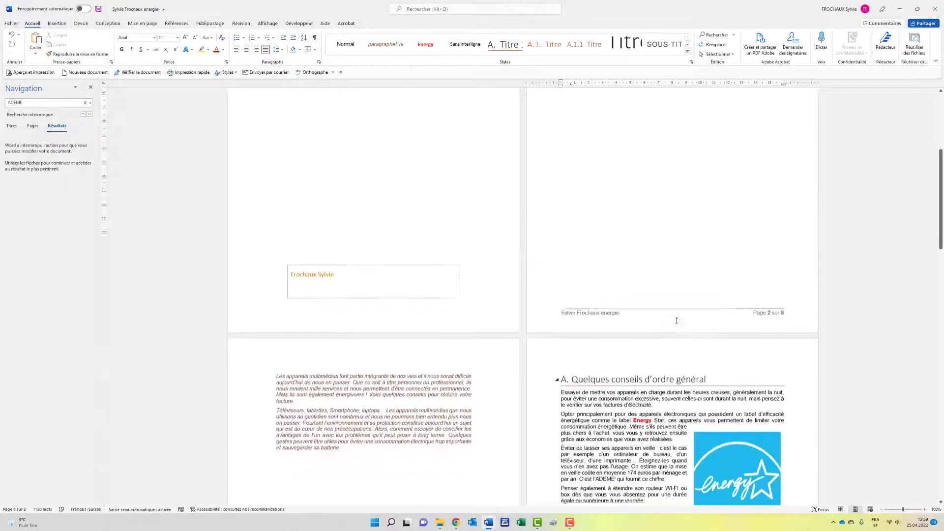
scroll(677, 321, down, 15)
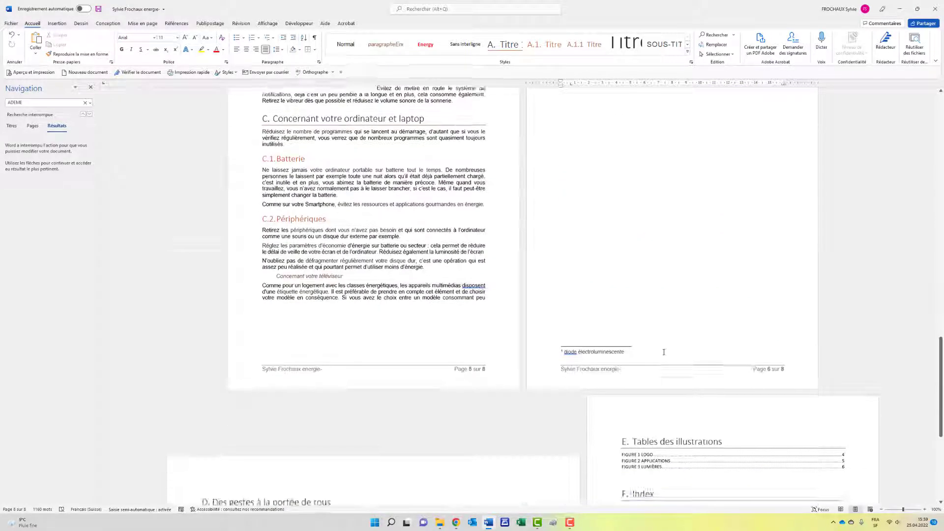
scroll(664, 352, down, 4)
right_click(666, 230)
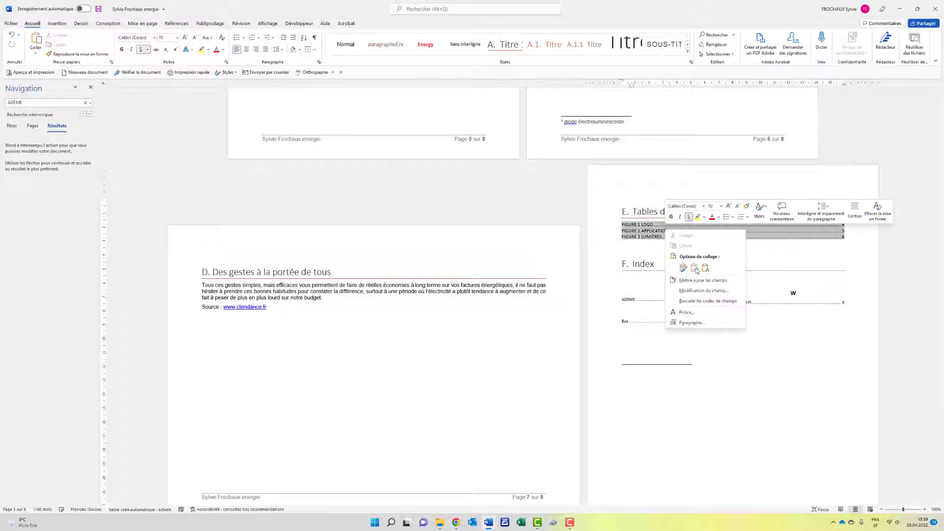
click(703, 280)
click(459, 259)
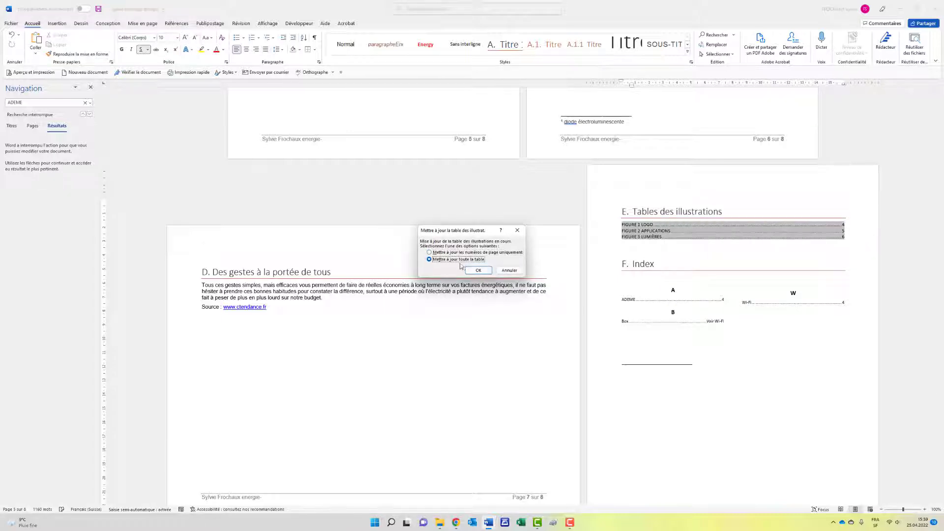
click(478, 270)
Step: Update the index field so it lists ADEME, Box and Wi-Fi under A, B and W
right_click(646, 309)
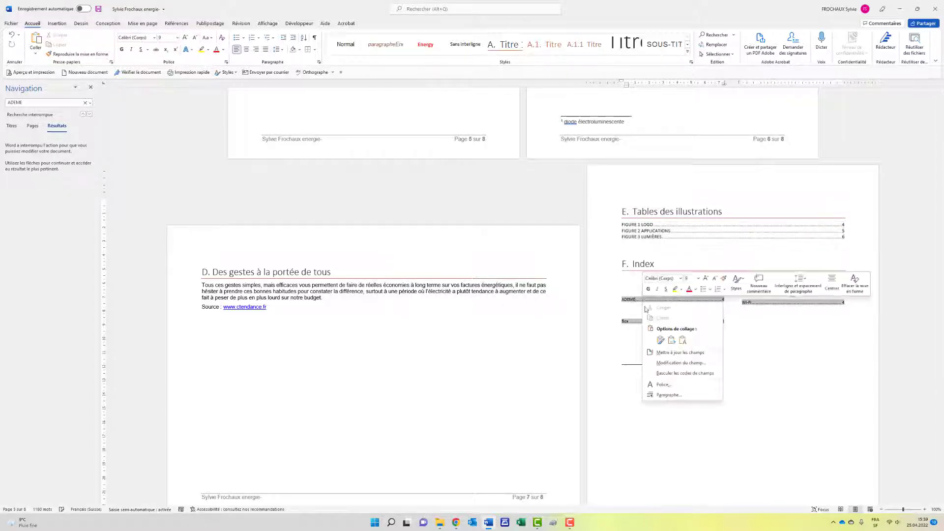
click(682, 353)
scroll(835, 371, down, 3)
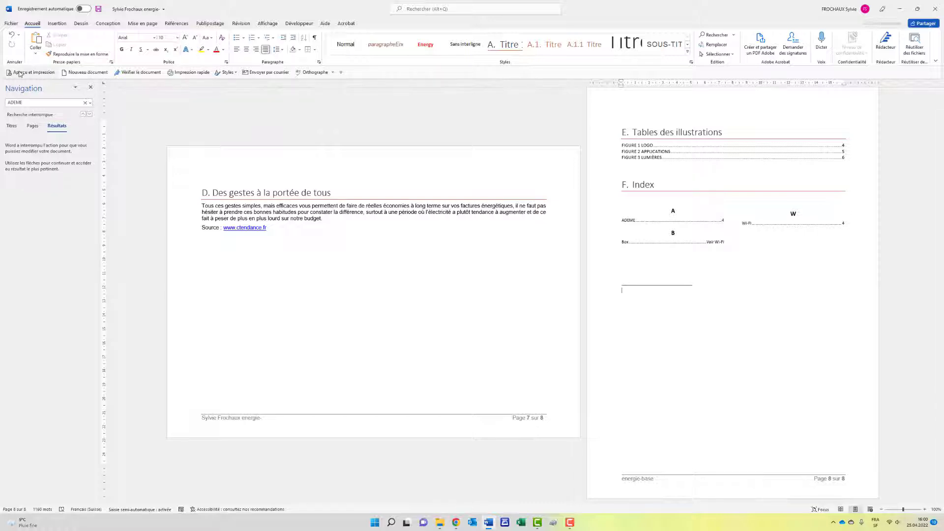
key(ctrl+p)
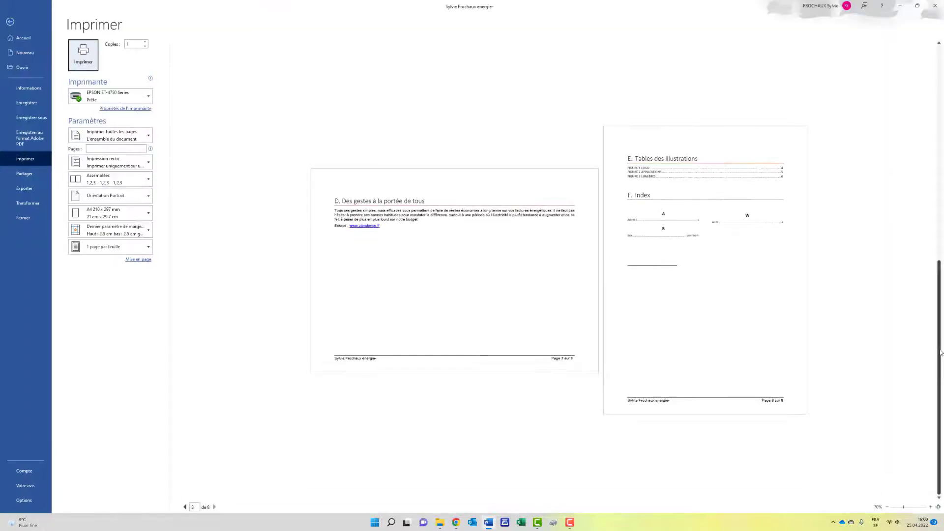
drag(903, 507, 898, 510)
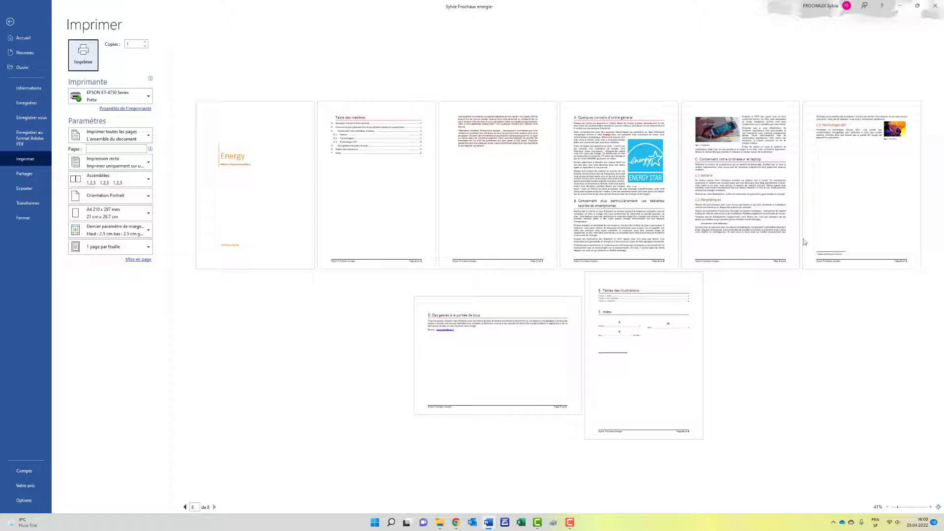
click(10, 22)
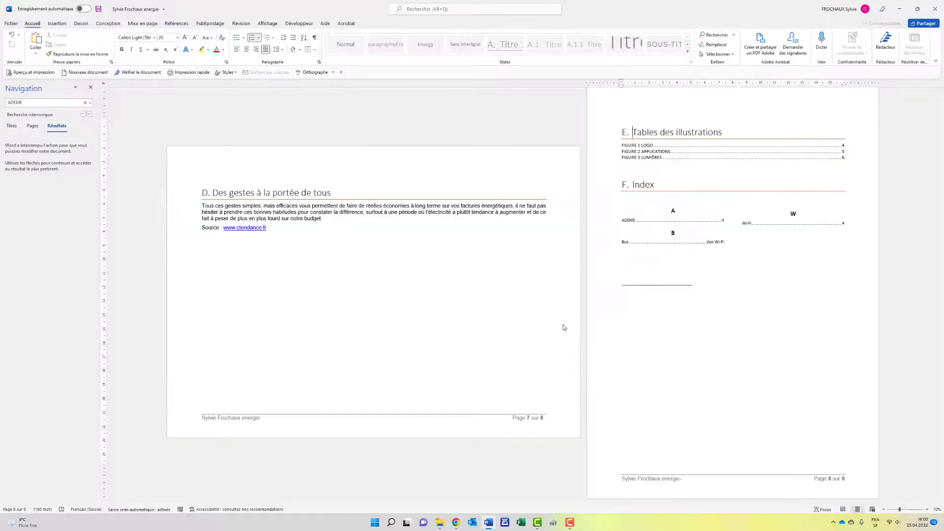
scroll(617, 362, up, 15)
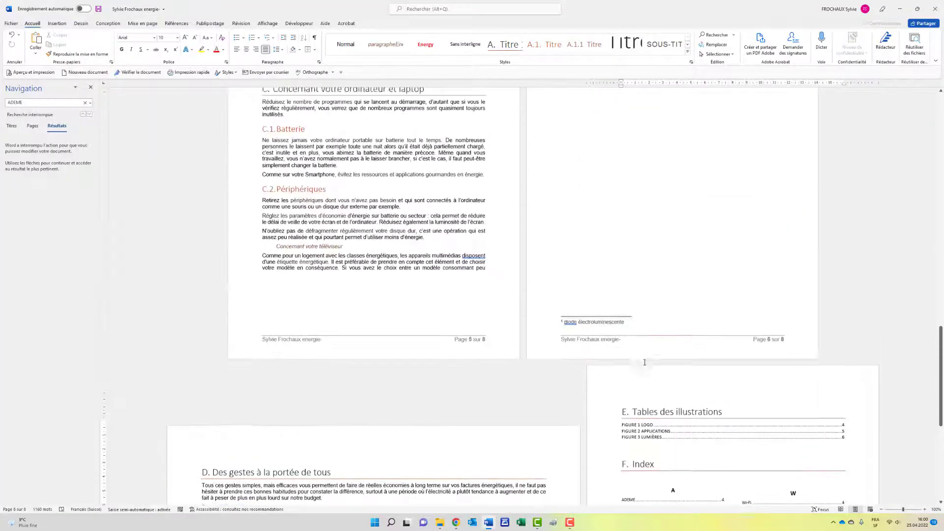
scroll(645, 362, up, 10)
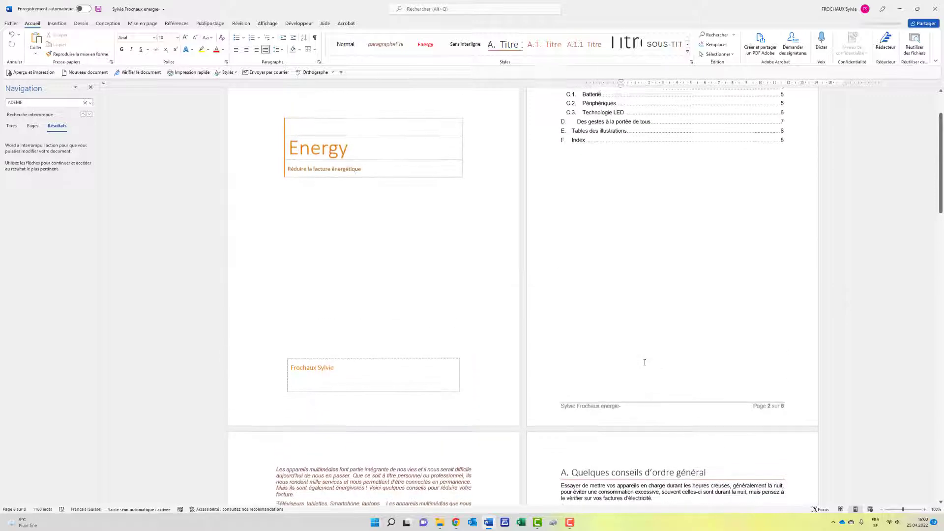
scroll(645, 363, down, 8)
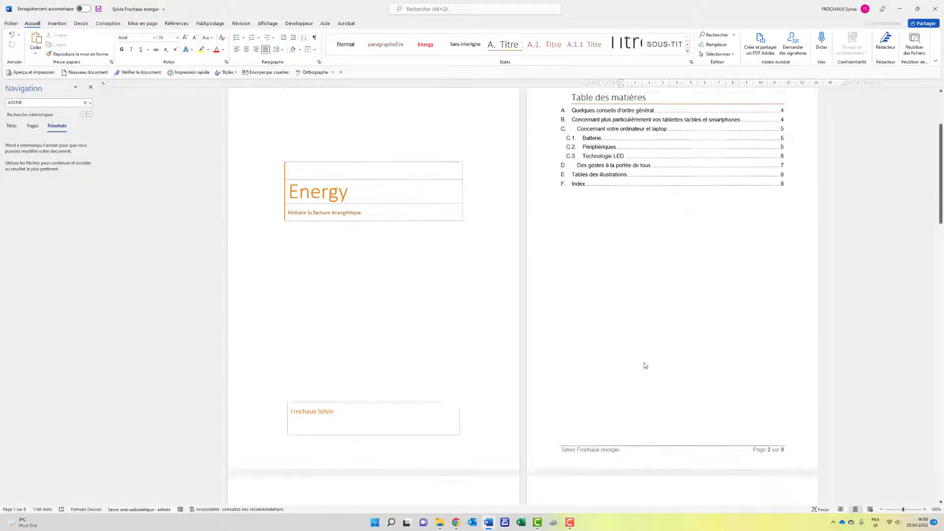
scroll(645, 363, down, 6)
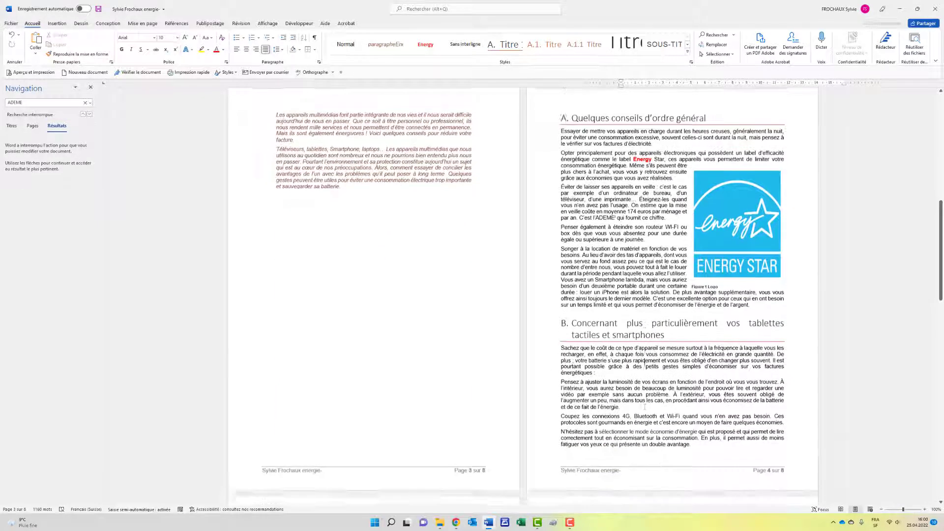
scroll(645, 364, up, 2)
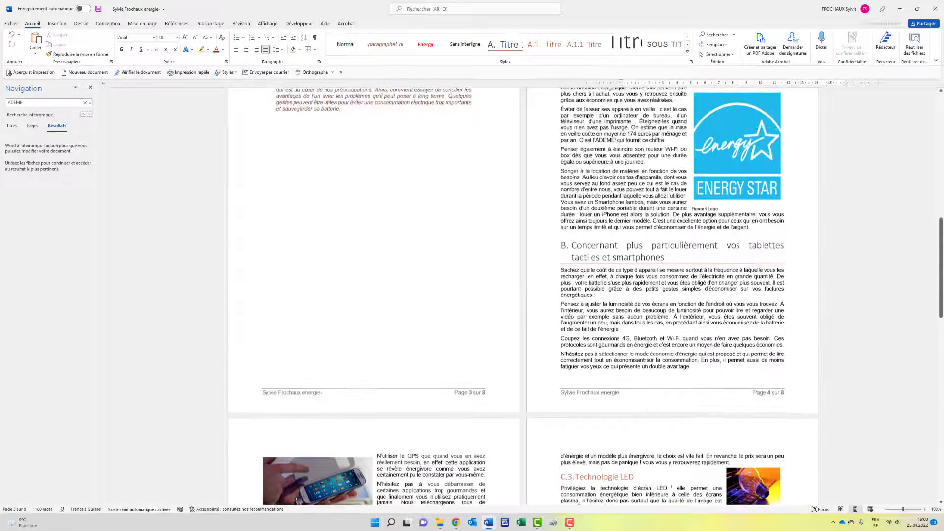
scroll(645, 362, down, 1)
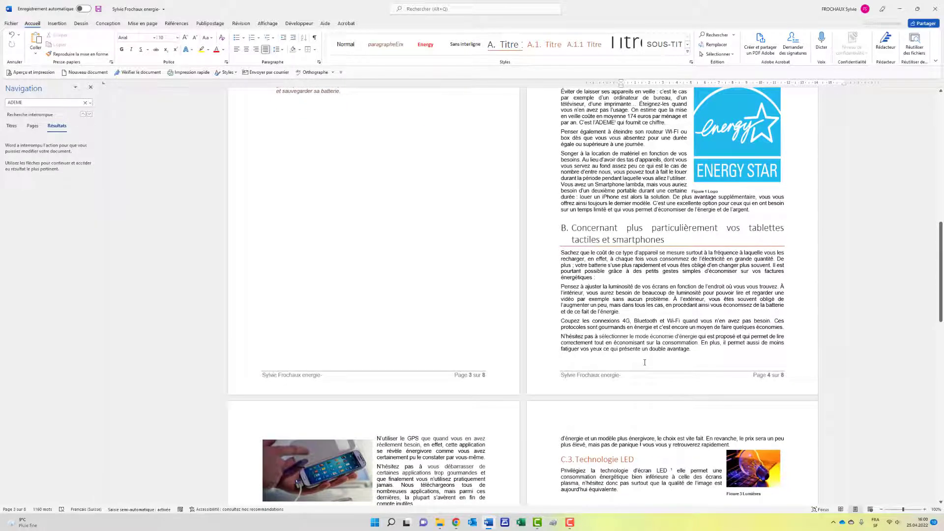
scroll(645, 363, up, 5)
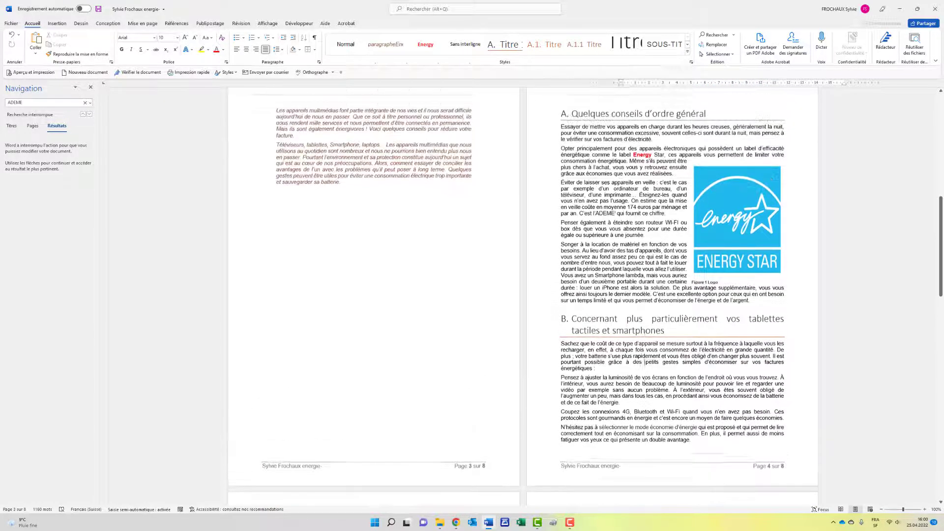
scroll(645, 363, down, 10)
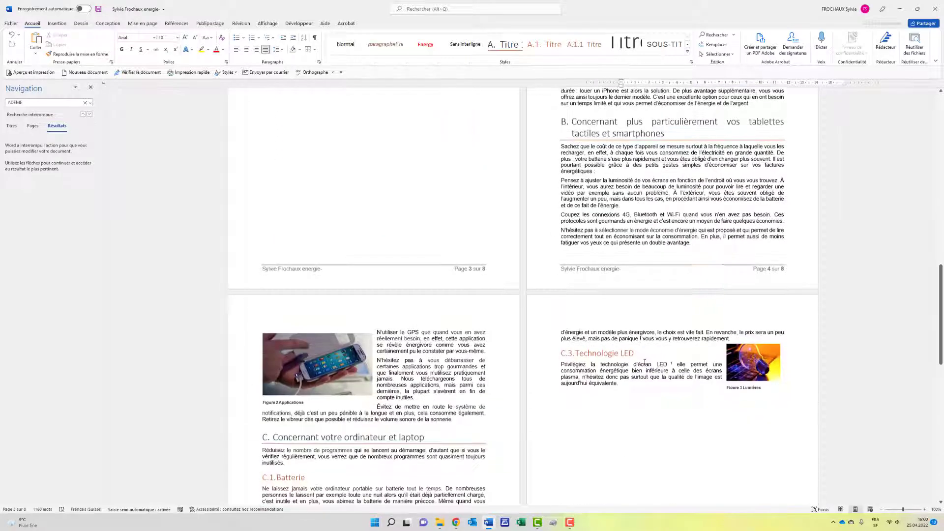
scroll(645, 362, down, 7)
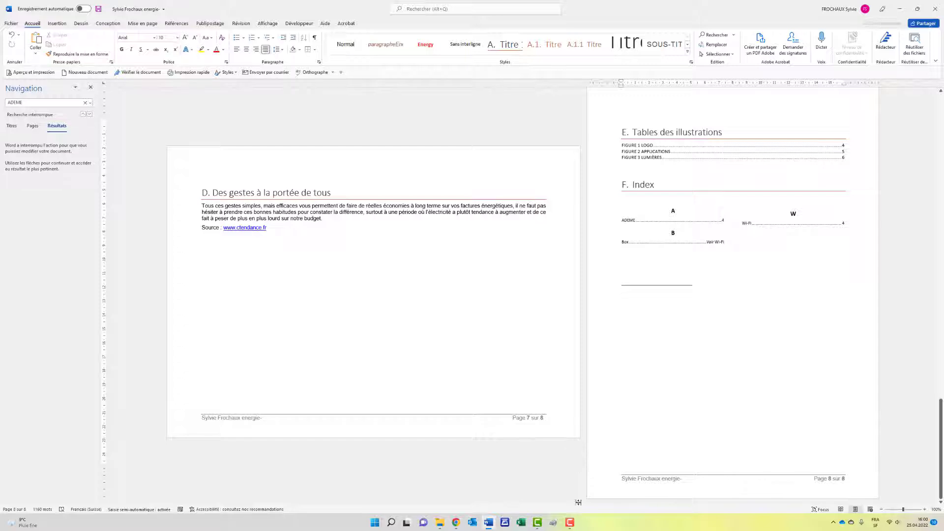
mouse_move(573, 528)
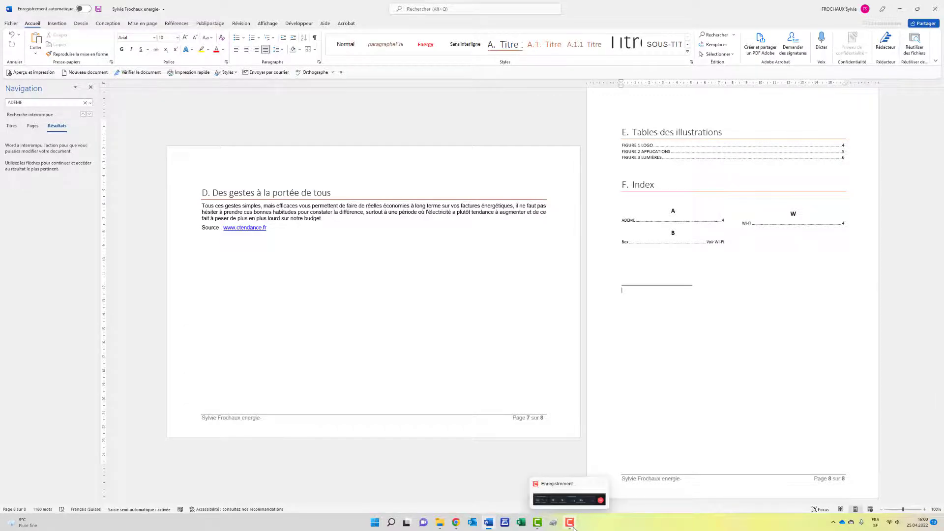
scroll(738, 341, up, 7)
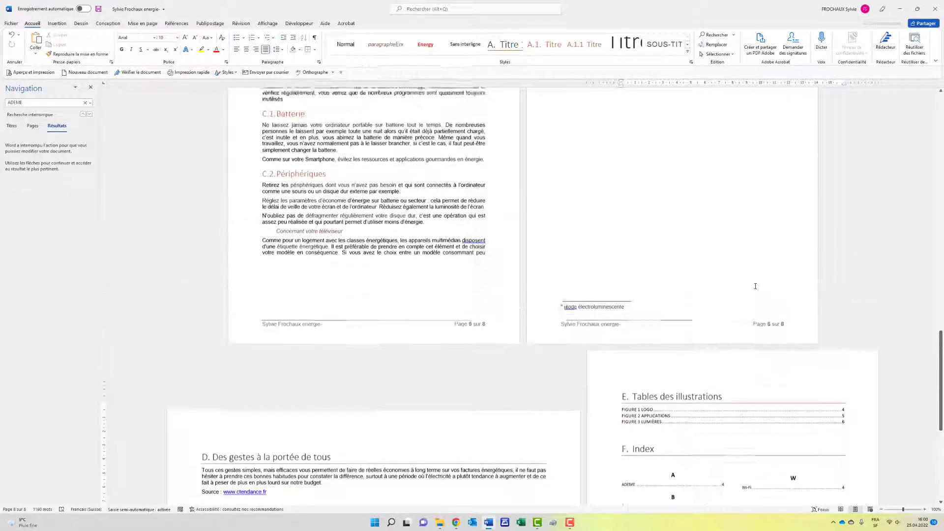
scroll(756, 287, up, 10)
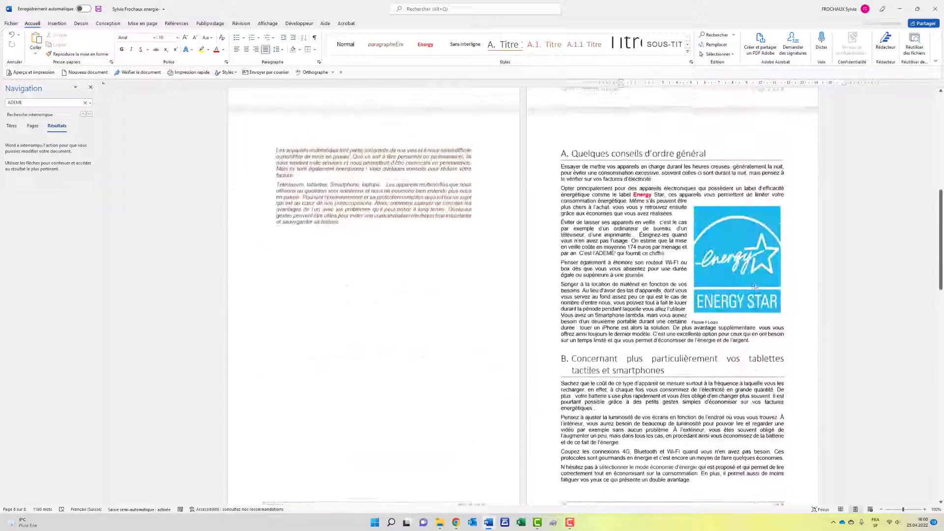
scroll(755, 286, up, 8)
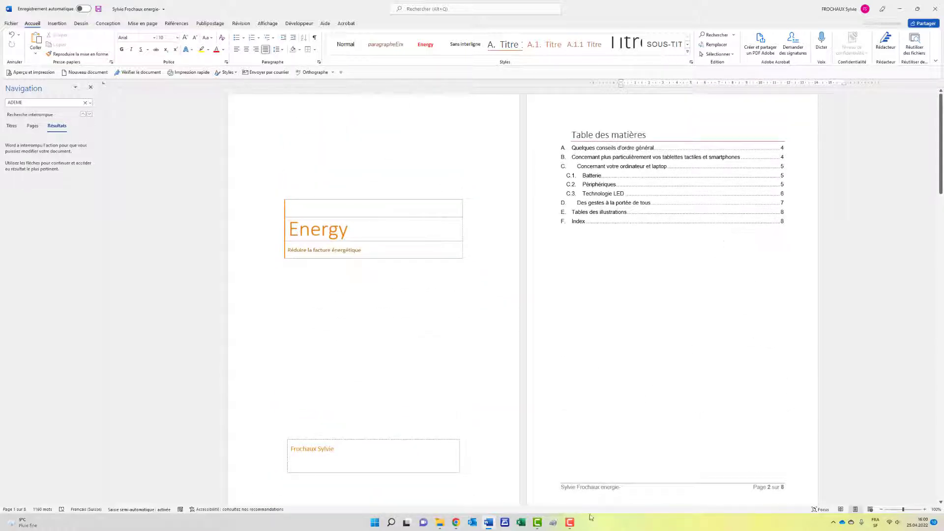
click(578, 506)
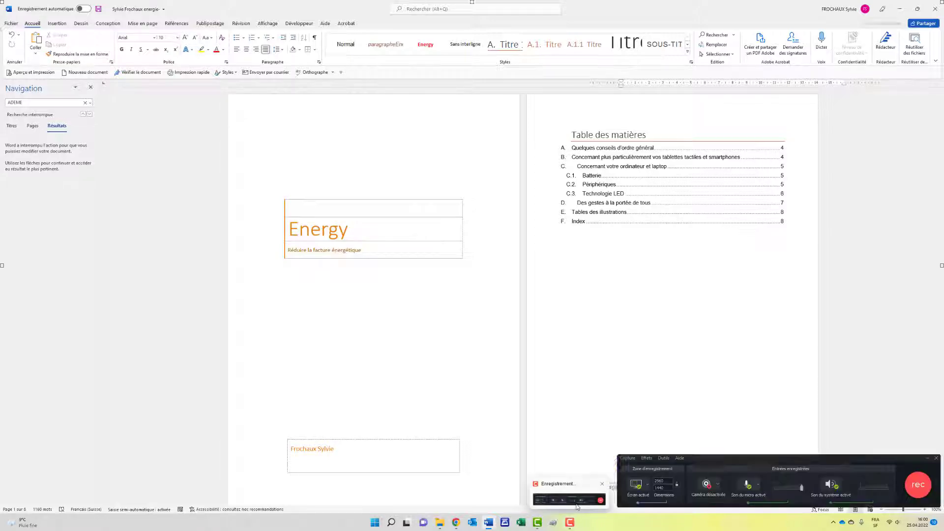